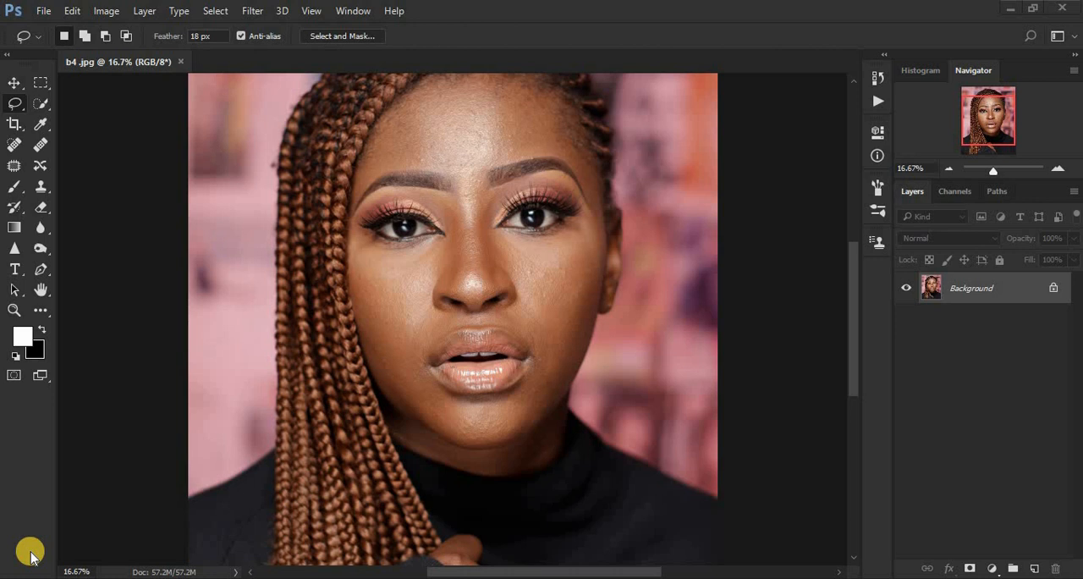
Step: Duplicate the Background layer twice so that two copies sit above the original
left_click(998, 289)
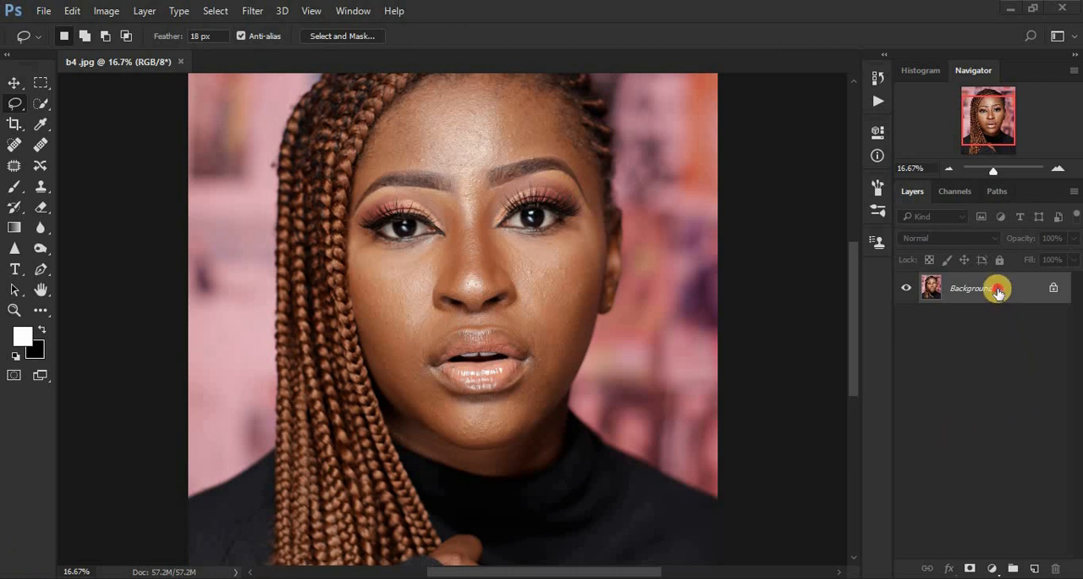
left_click_drag(997, 288, 1040, 565)
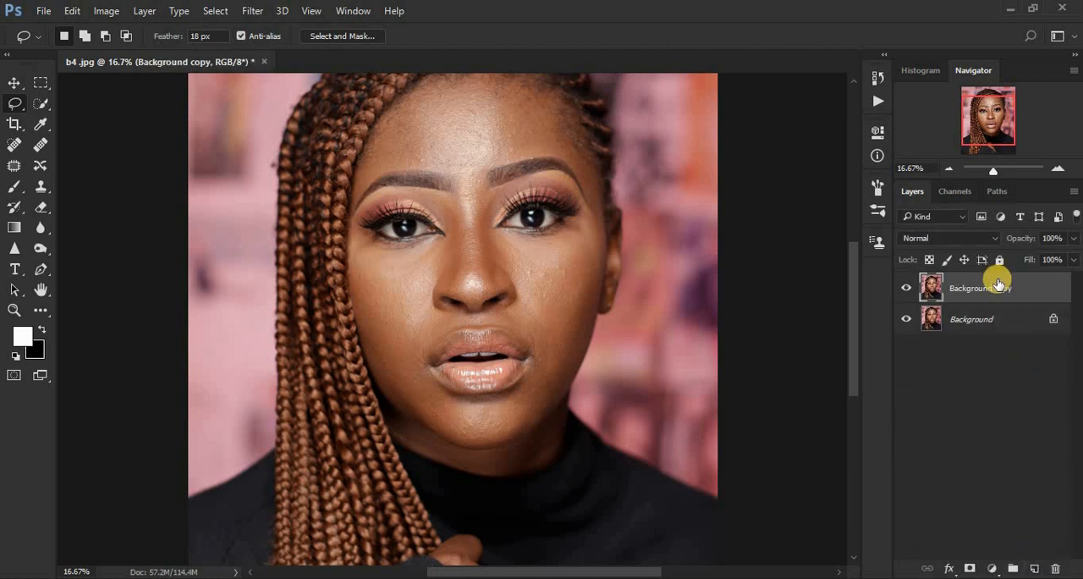
left_click_drag(999, 285, 1040, 563)
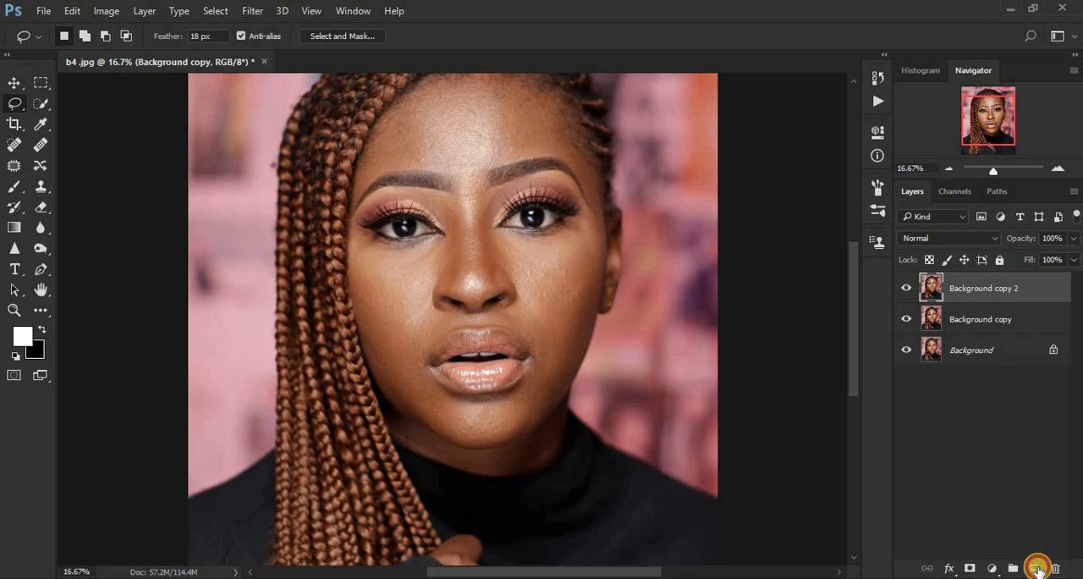
Step: Rename the lower Background copy layer as "COLOR/ LF"
double_click(982, 319)
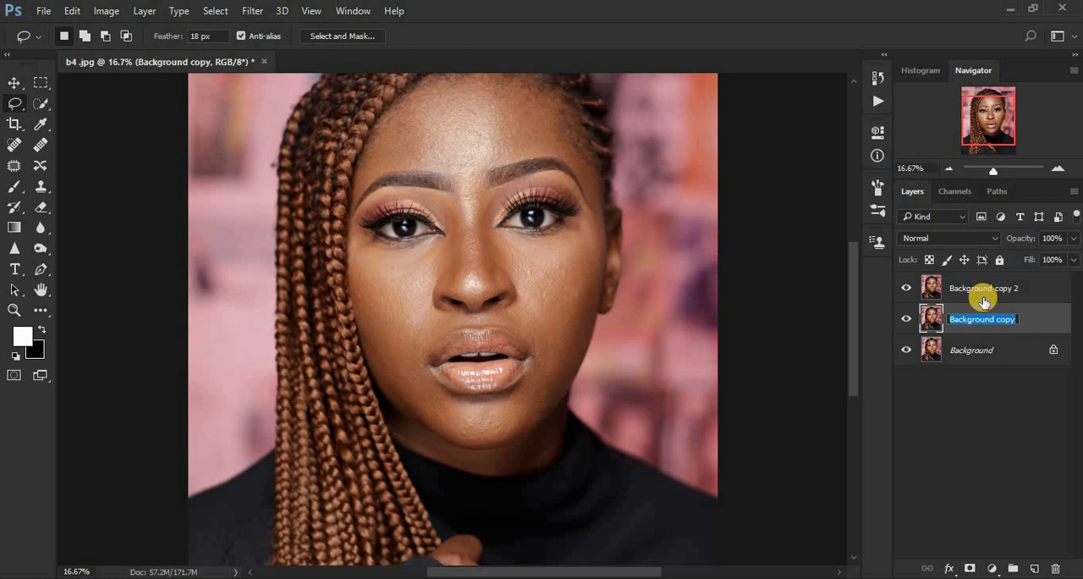
type("COLOR/ LF")
left_click(974, 290)
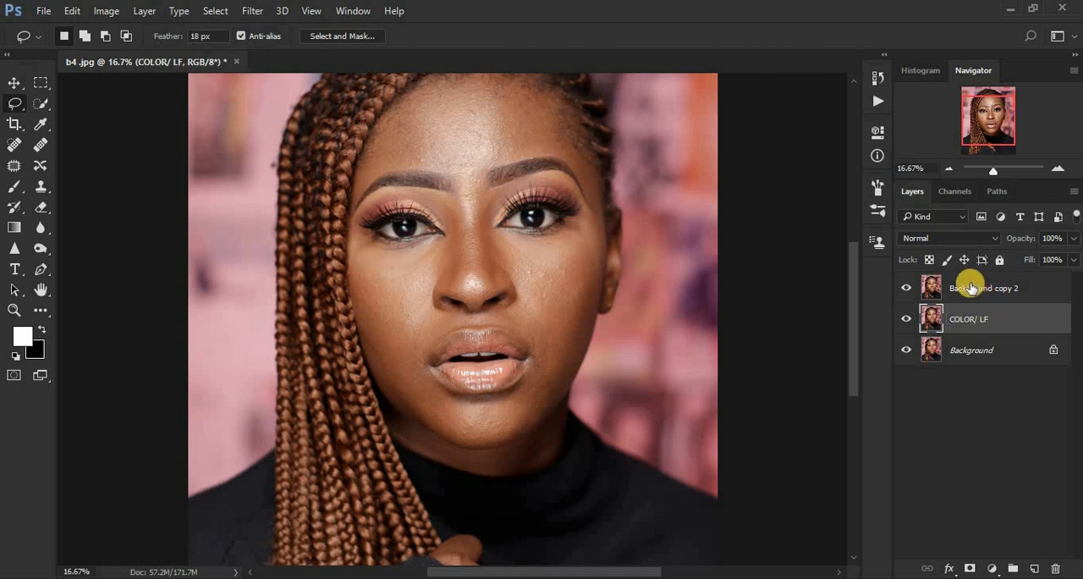
Step: Rename the topmost copy layer as "TEXTURE/ HF"
double_click(967, 286)
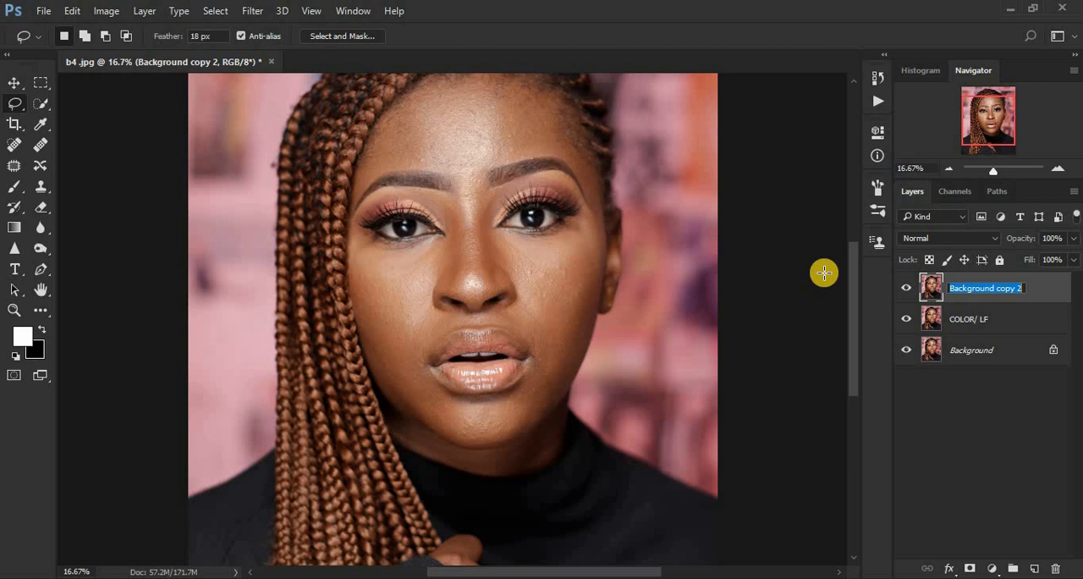
type("TEXT")
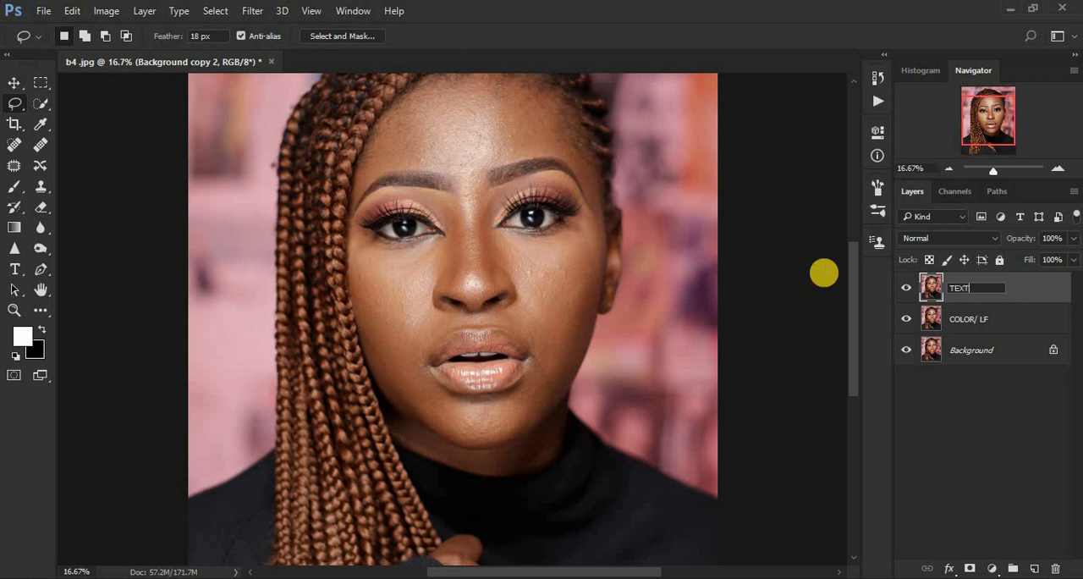
type("URE/ HF")
key("Return")
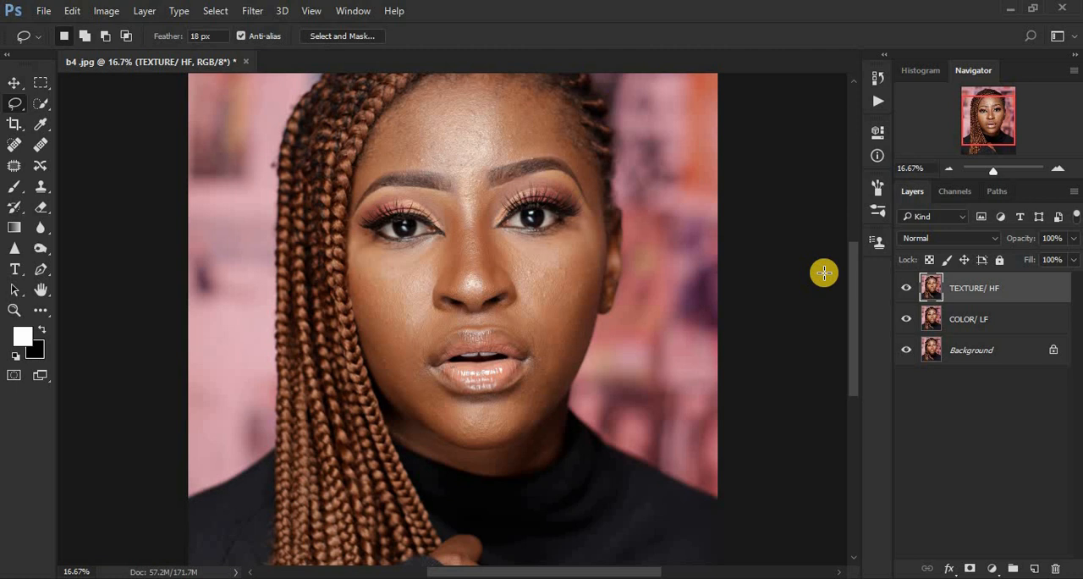
Step: Hide the TEXTURE/ HF layer and open the Gaussian Blur filter for the COLOR/ LF layer
left_click(906, 290)
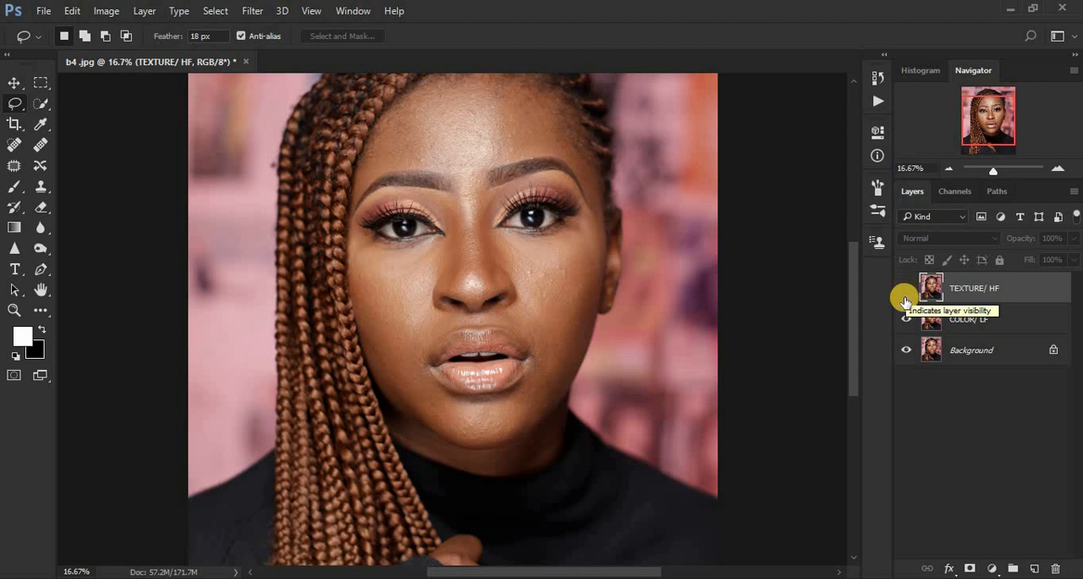
left_click(1005, 320)
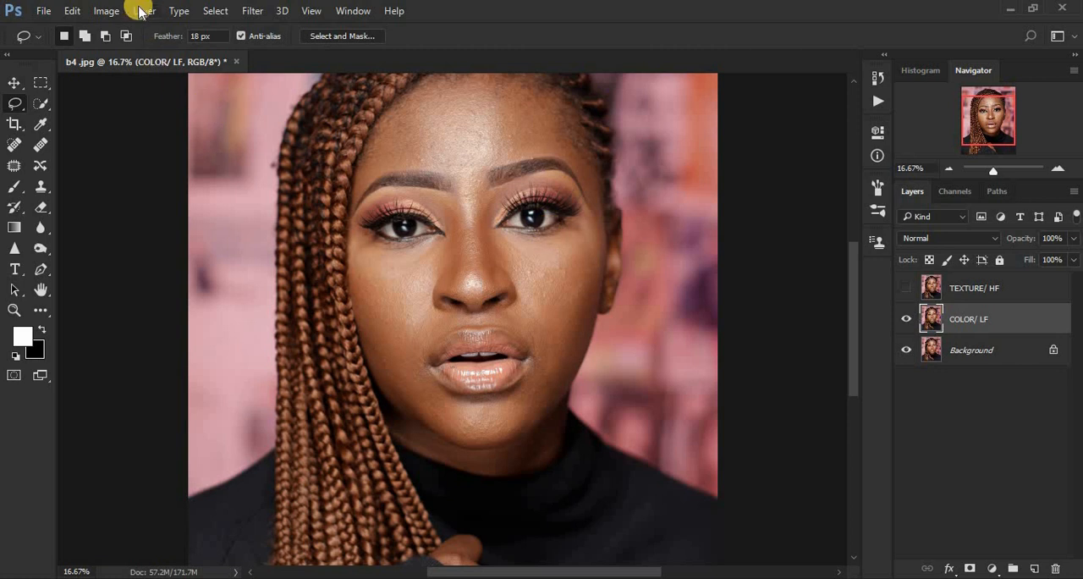
left_click(251, 10)
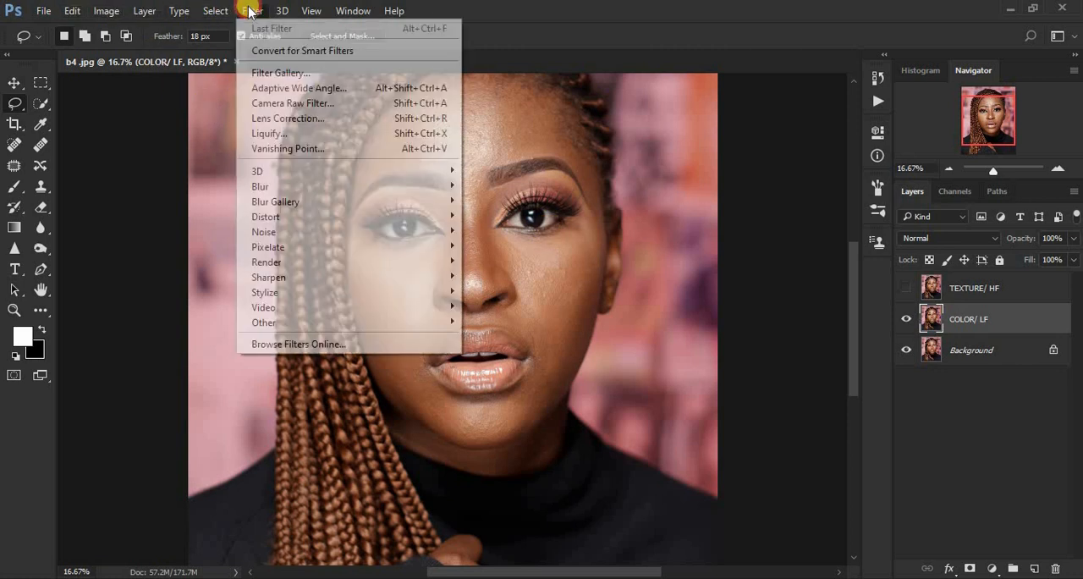
mouse_move(399, 189)
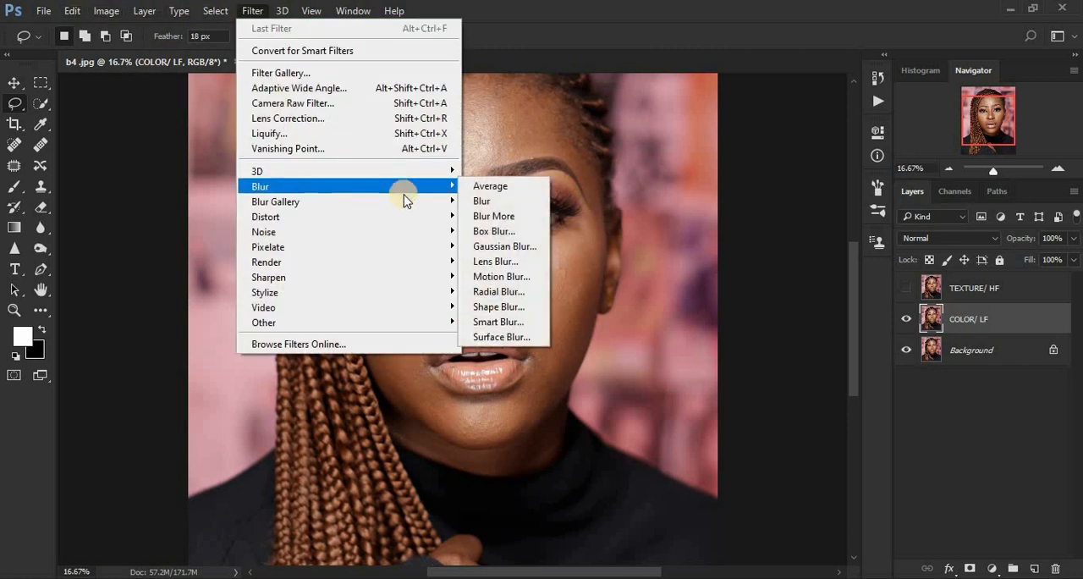
left_click(501, 244)
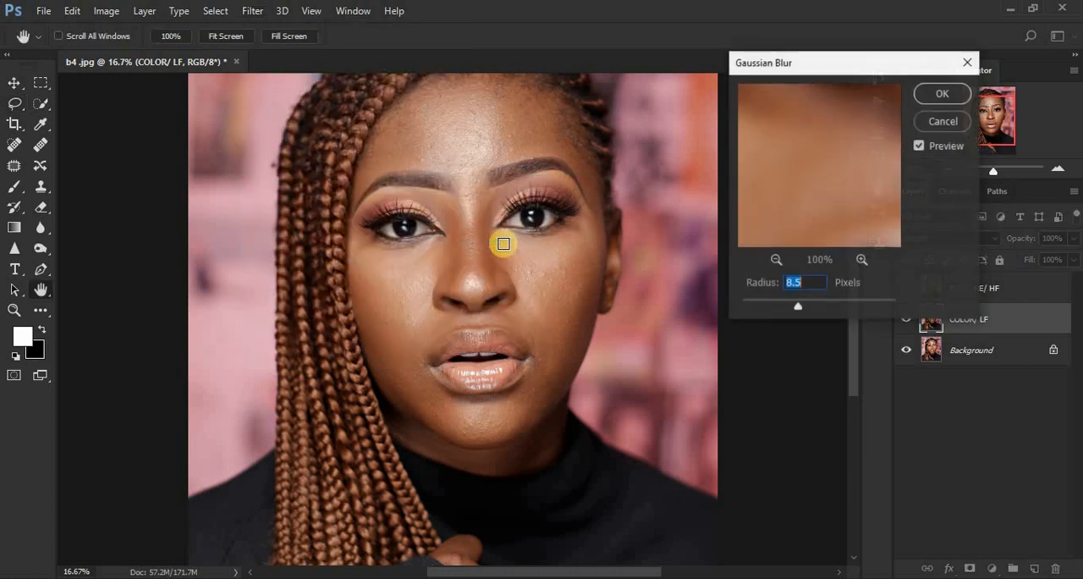
Step: Try a Gaussian Blur radius of 7.6 pixels while previewing the forehead and eyes at 17%
left_click(776, 260)
left_click(776, 260)
left_click(776, 260)
left_click_drag(814, 149, 798, 266)
left_click(776, 260)
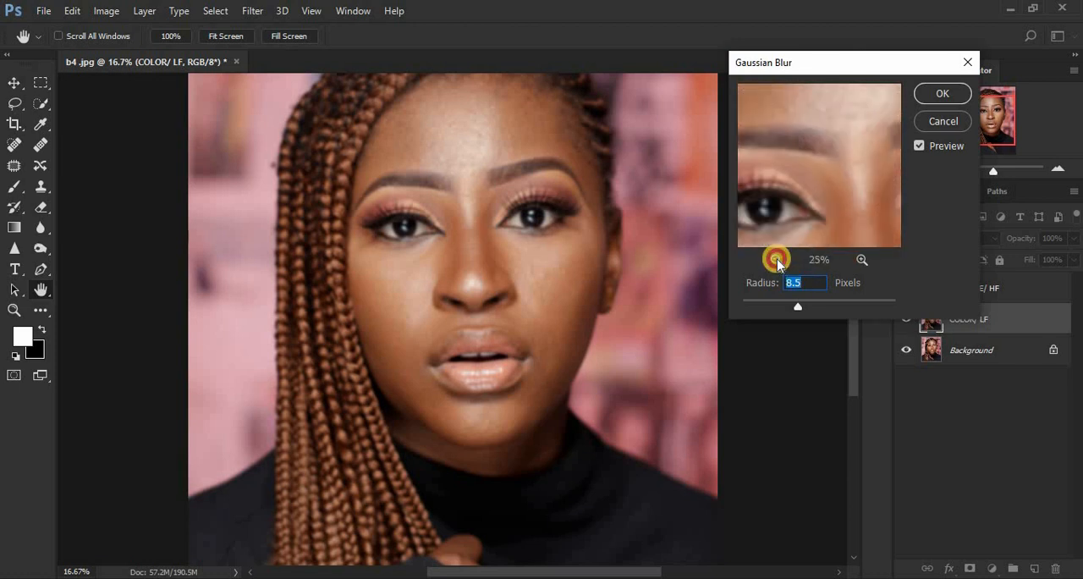
left_click(776, 260)
left_click_drag(830, 145, 861, 160)
left_click_drag(797, 306, 793, 306)
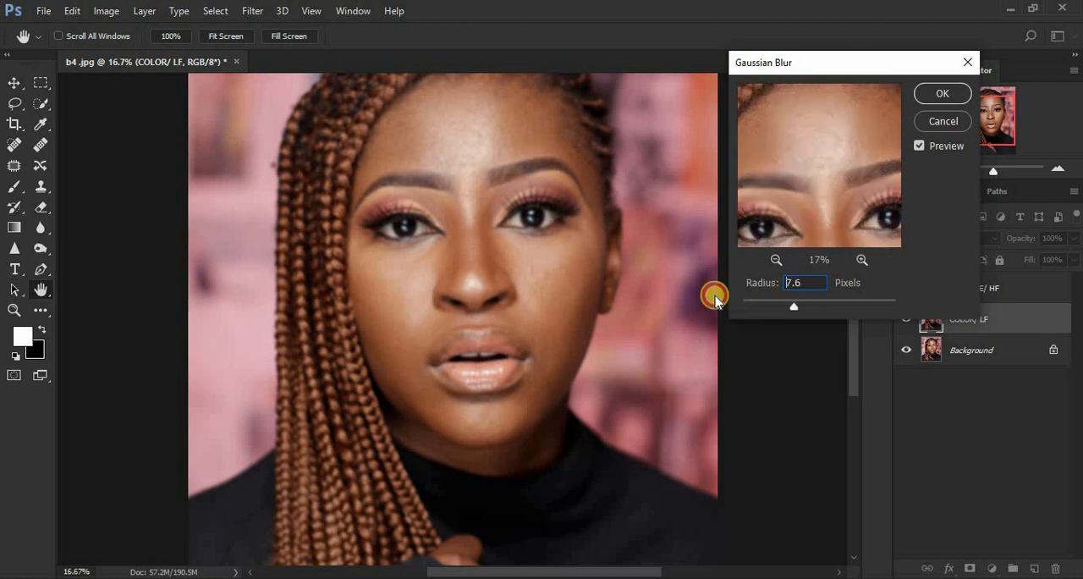
left_click_drag(715, 298, 715, 298)
left_click_drag(856, 172, 789, 161)
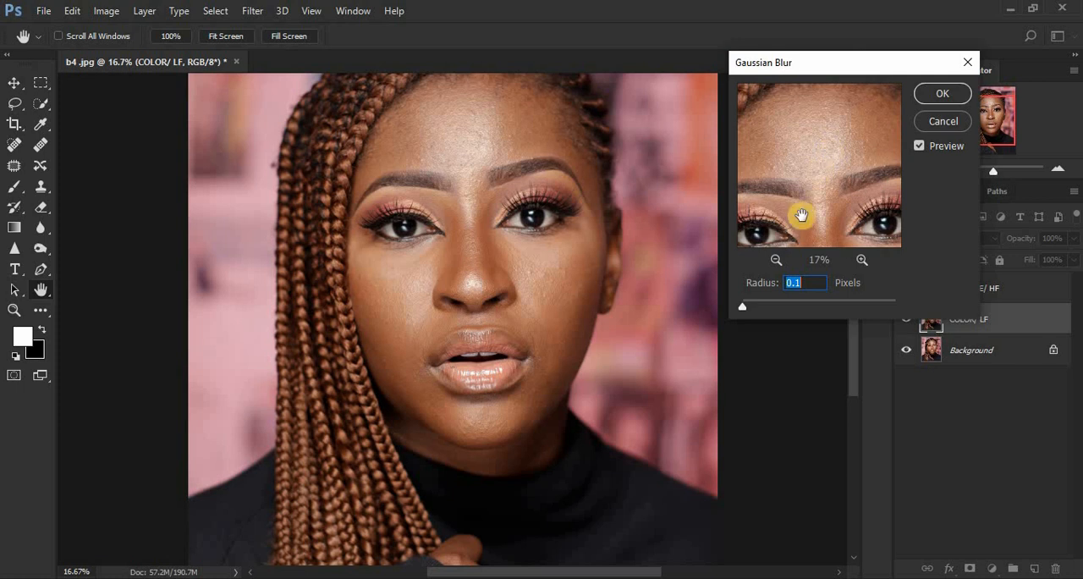
Step: Raise the Gaussian Blur radius gradually to 10.0 pixels and apply it to the COLOR/ LF layer
left_click_drag(745, 306, 758, 306)
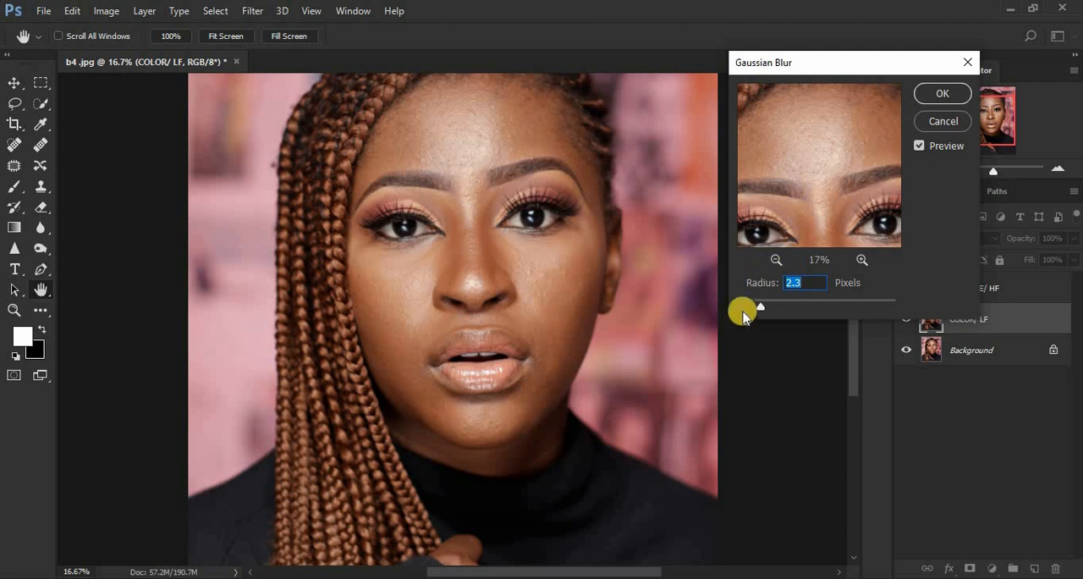
left_click_drag(764, 307, 777, 310)
left_click_drag(779, 310, 802, 310)
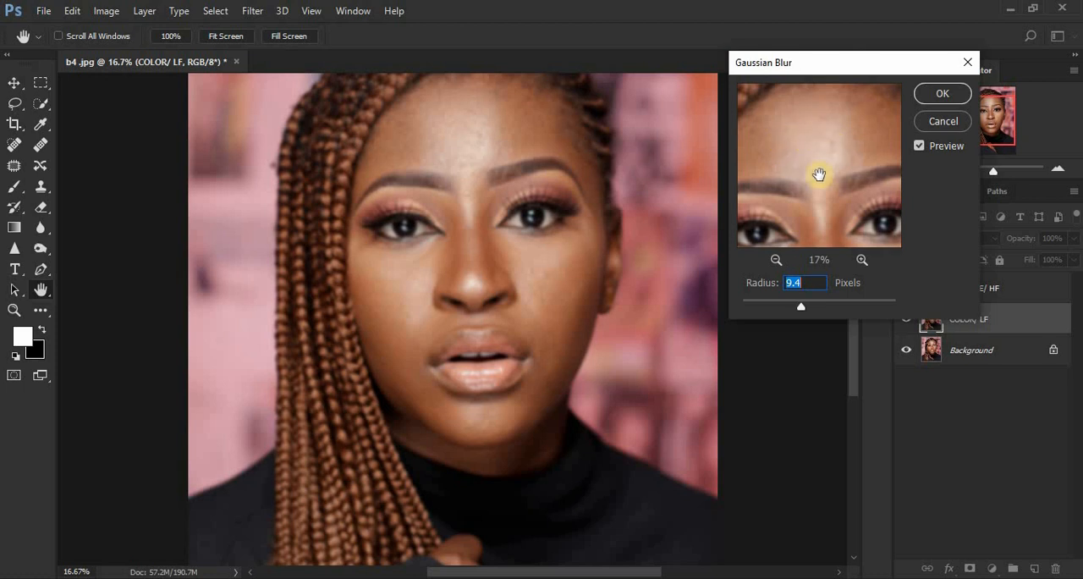
left_click_drag(799, 309, 804, 310)
left_click(936, 97)
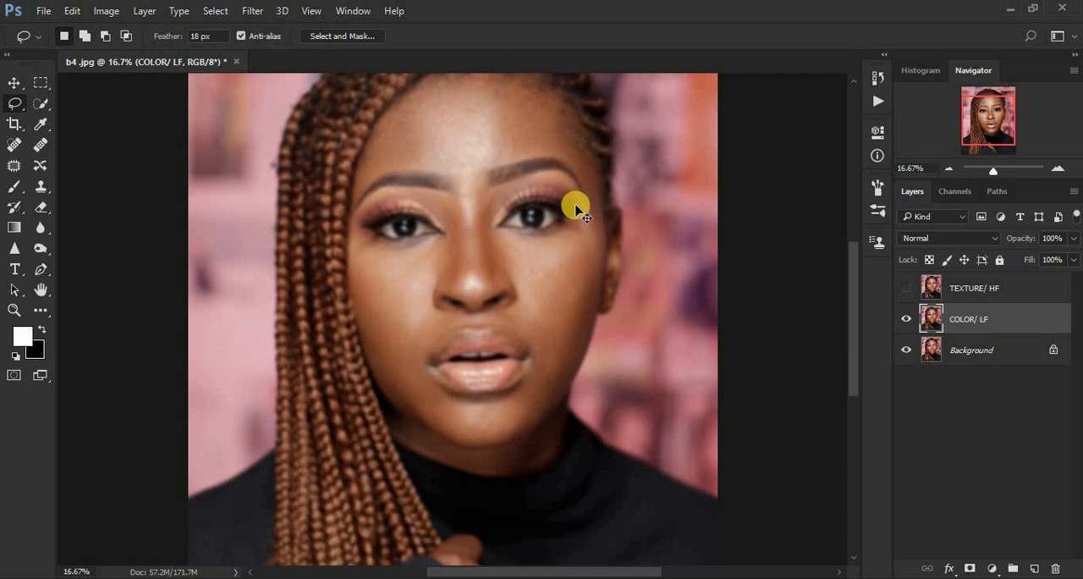
key("ctrl+minus")
key("ctrl+plus")
key("ctrl+plus")
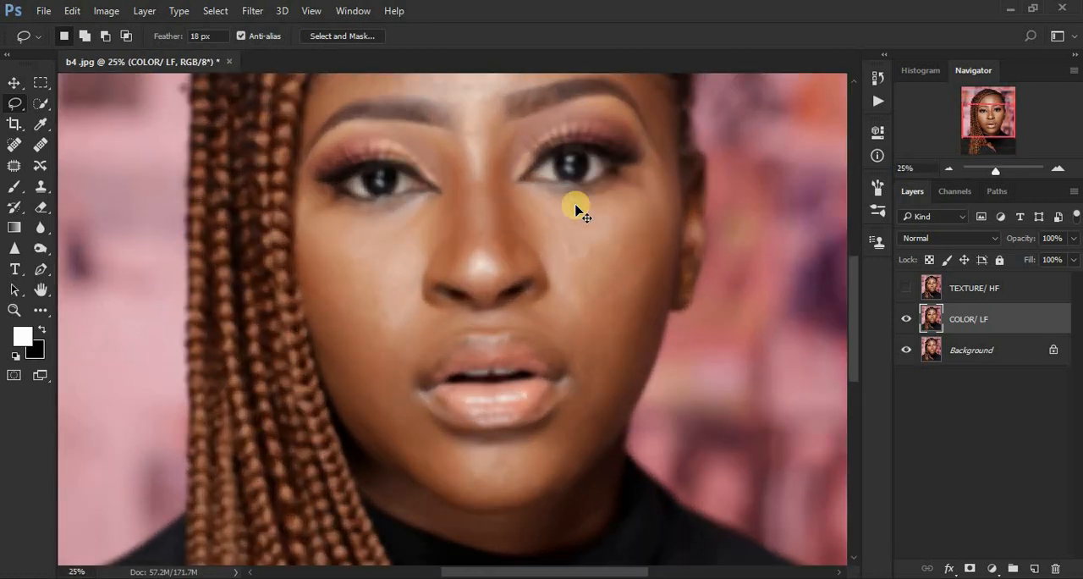
key("ctrl+minus")
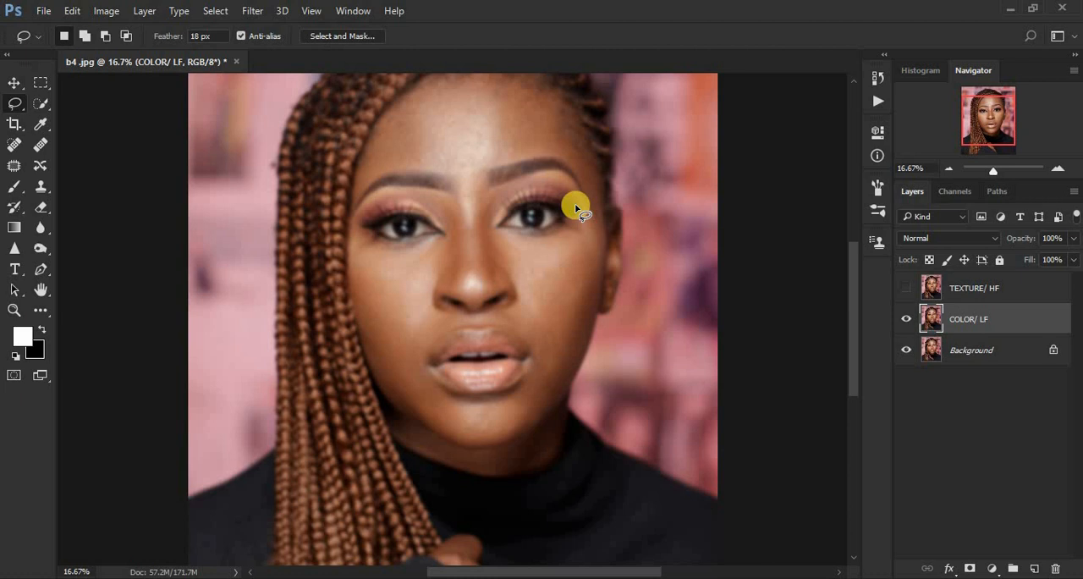
Step: Show the TEXTURE/ HF layer again and start Apply Image on it with COLOR/ LF as the source layer
left_click(965, 290)
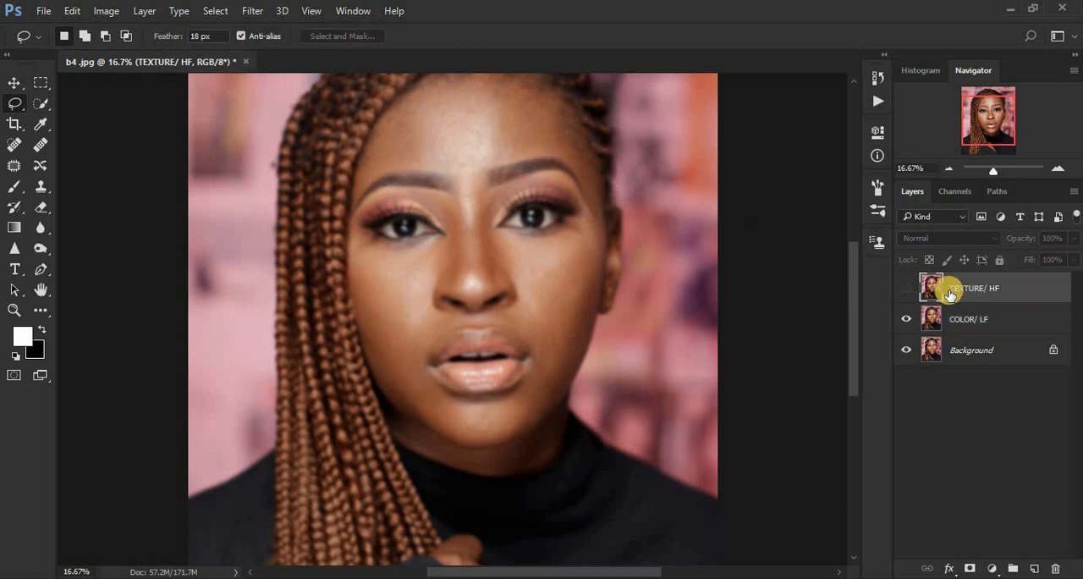
left_click(906, 290)
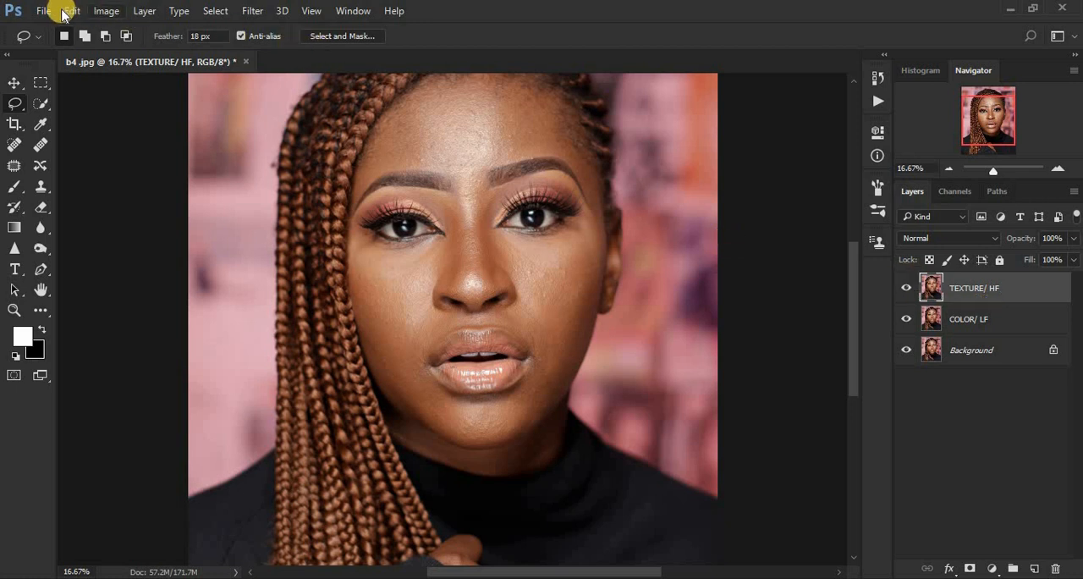
left_click(99, 12)
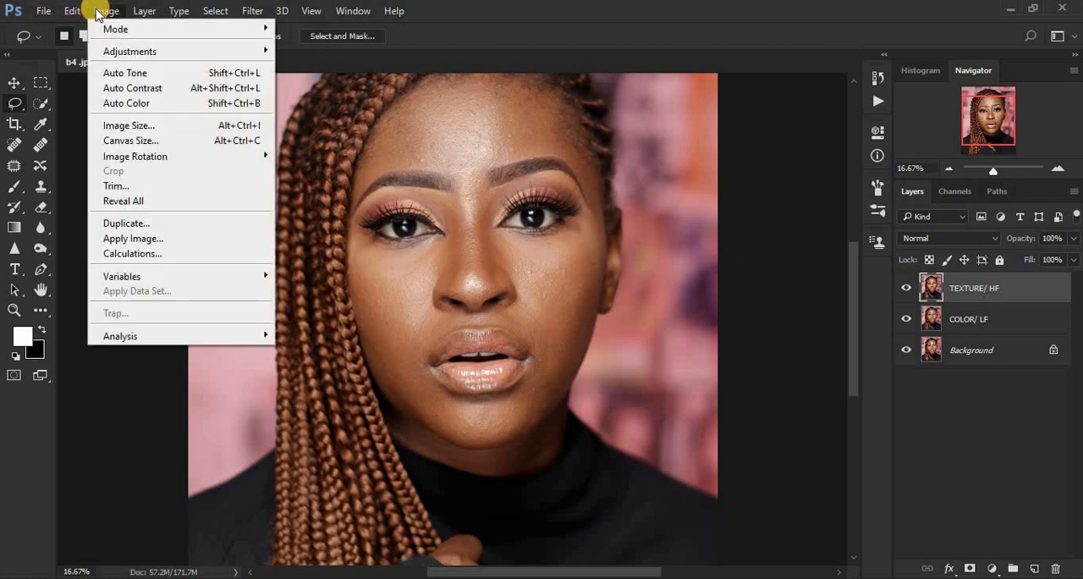
left_click(176, 240)
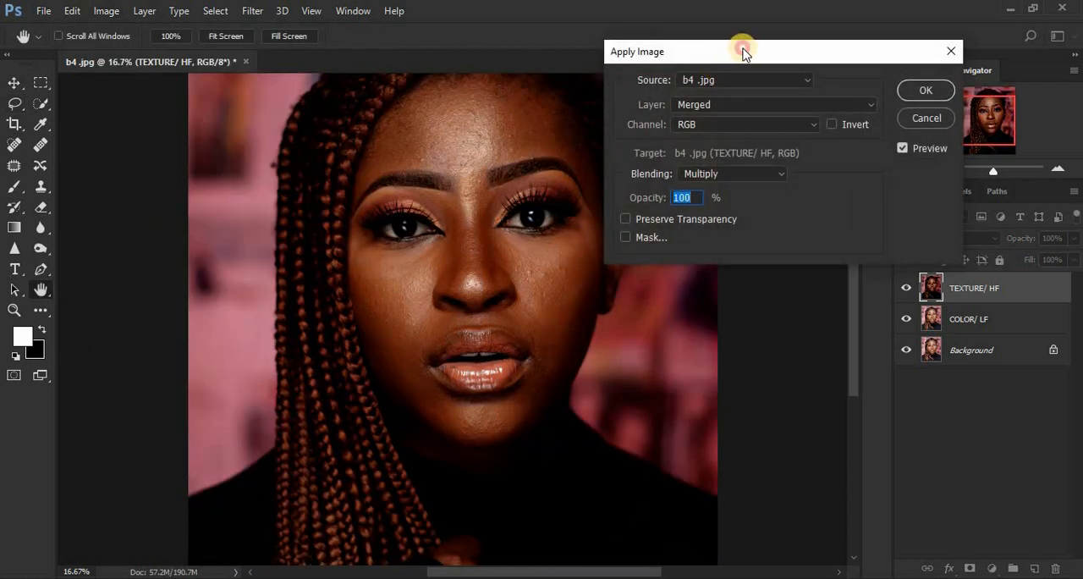
left_click_drag(744, 52, 771, 34)
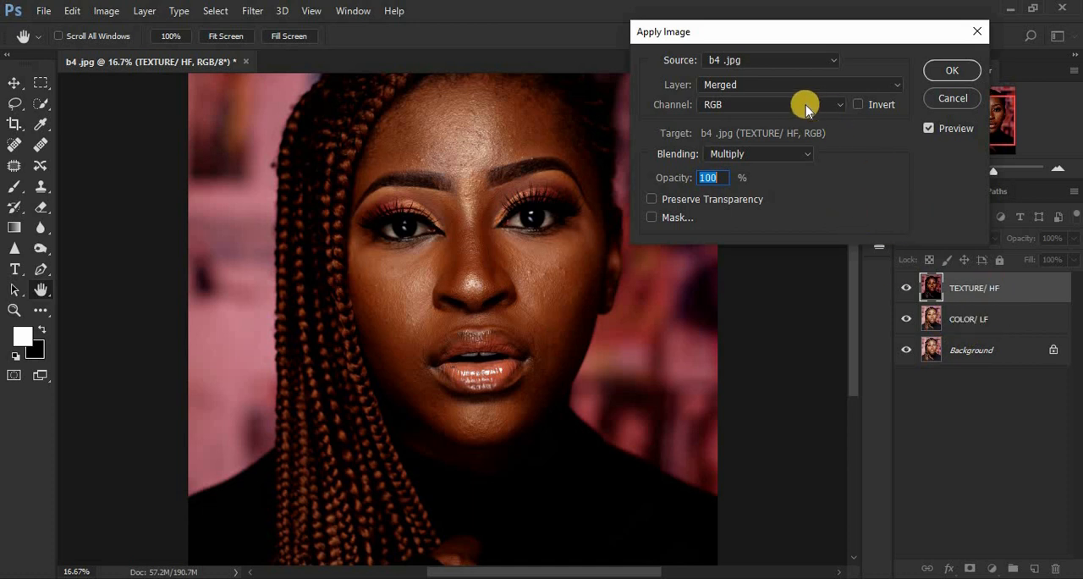
left_click(777, 84)
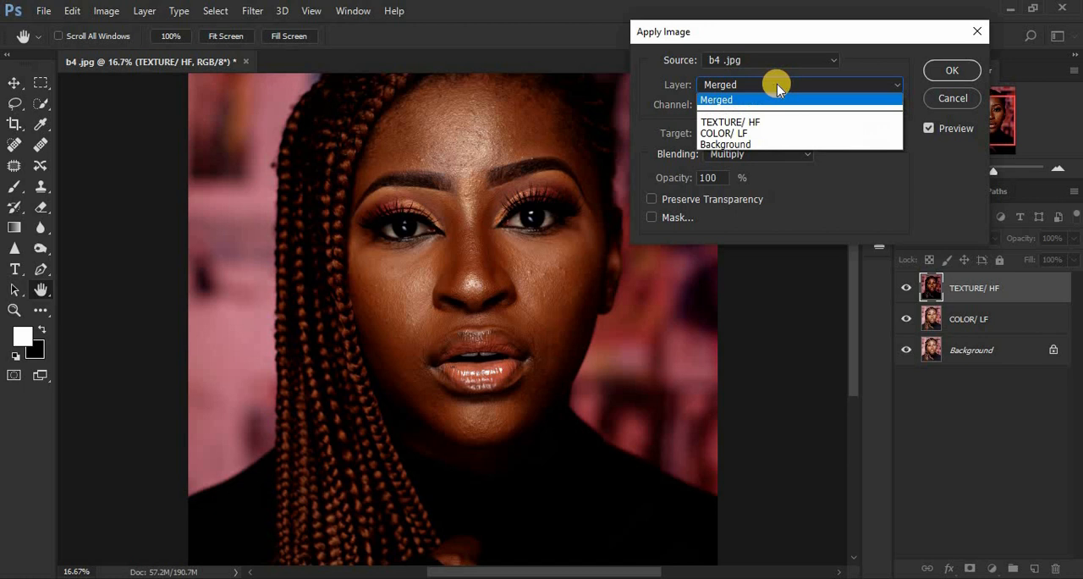
left_click(766, 130)
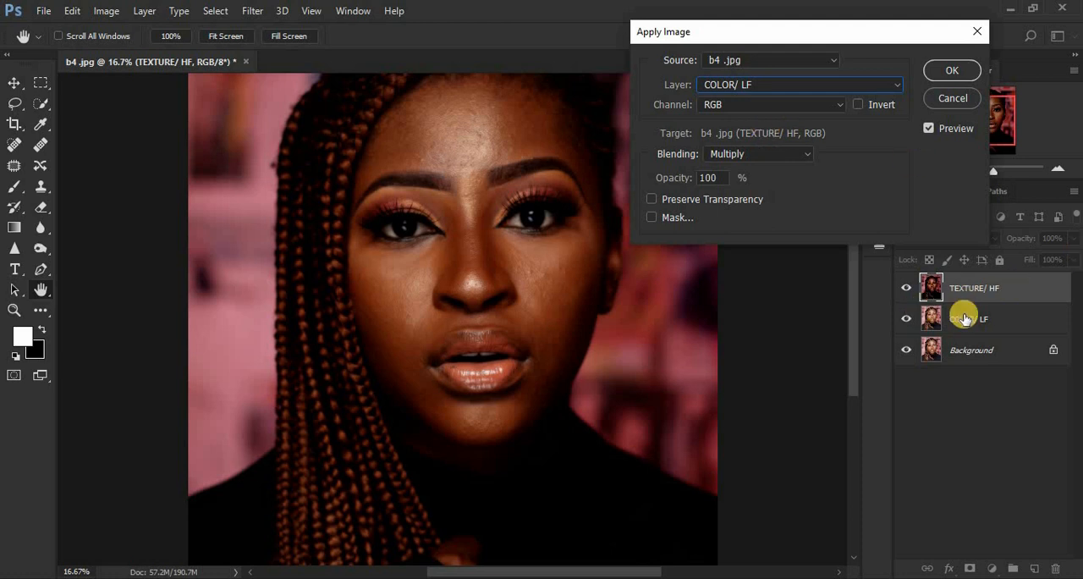
Step: Complete Apply Image with Subtract blending, scale 2 and offset 128, and set the TEXTURE/ HF layer's blend mode to Linear Light
left_click(746, 156)
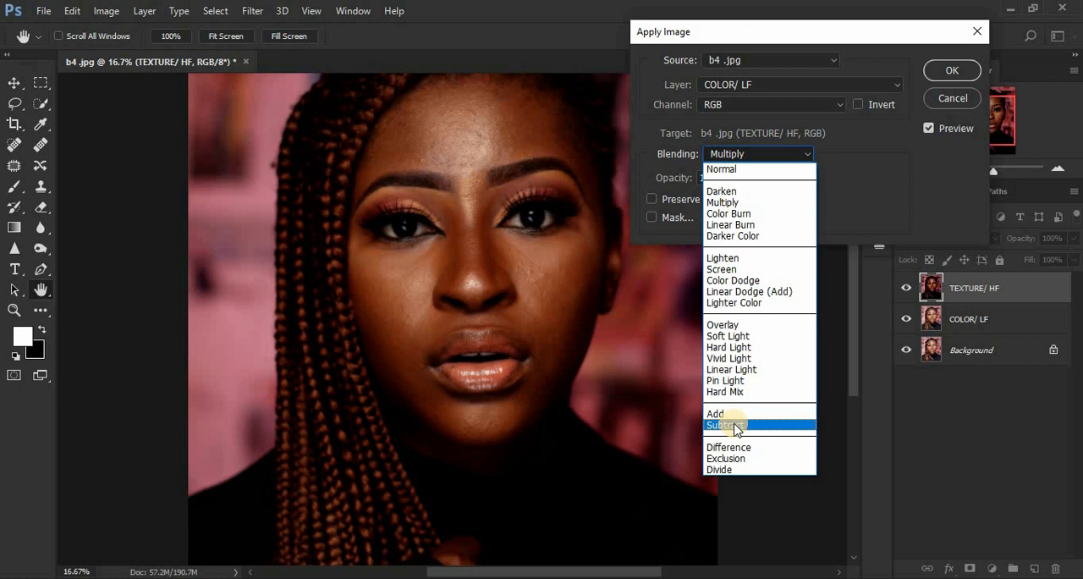
left_click(735, 426)
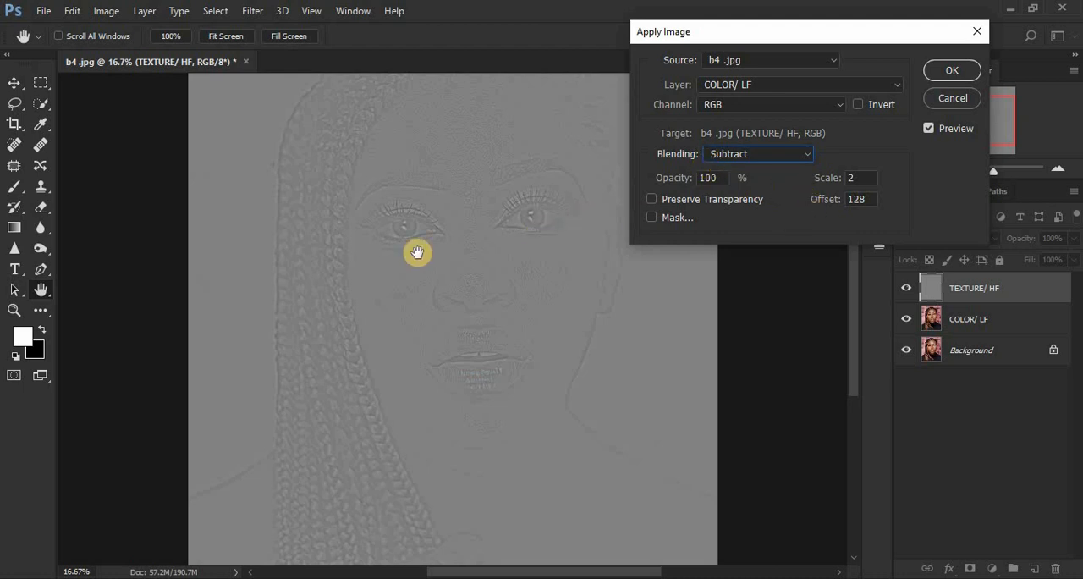
double_click(870, 198)
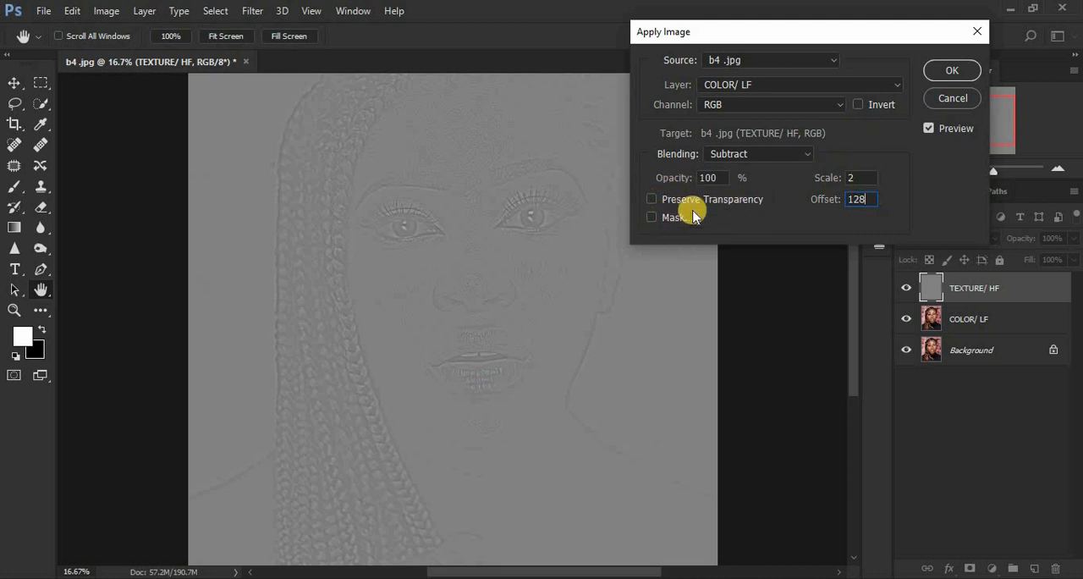
left_click(953, 70)
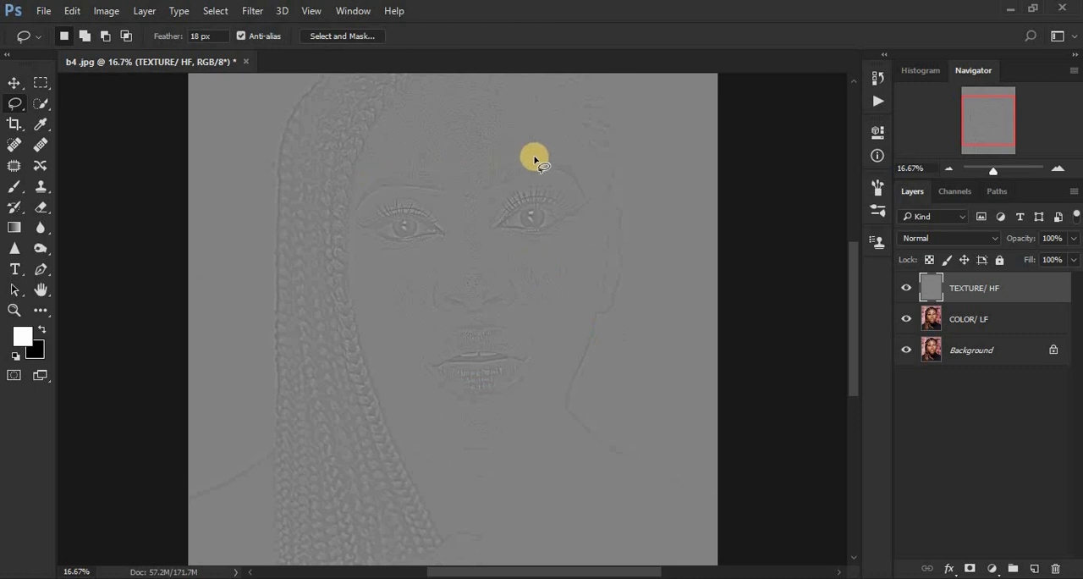
left_click(933, 237)
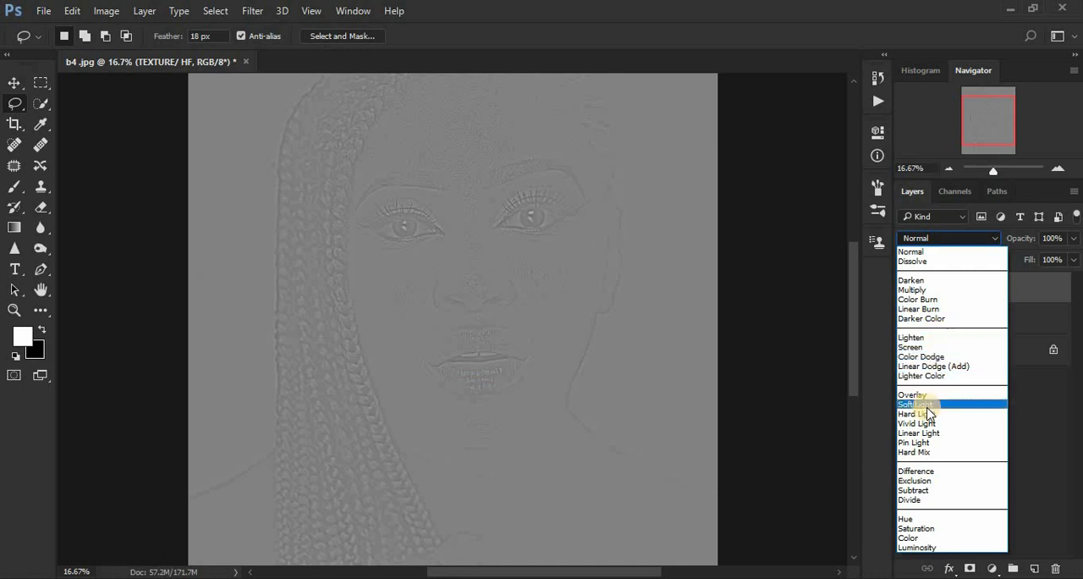
left_click(921, 432)
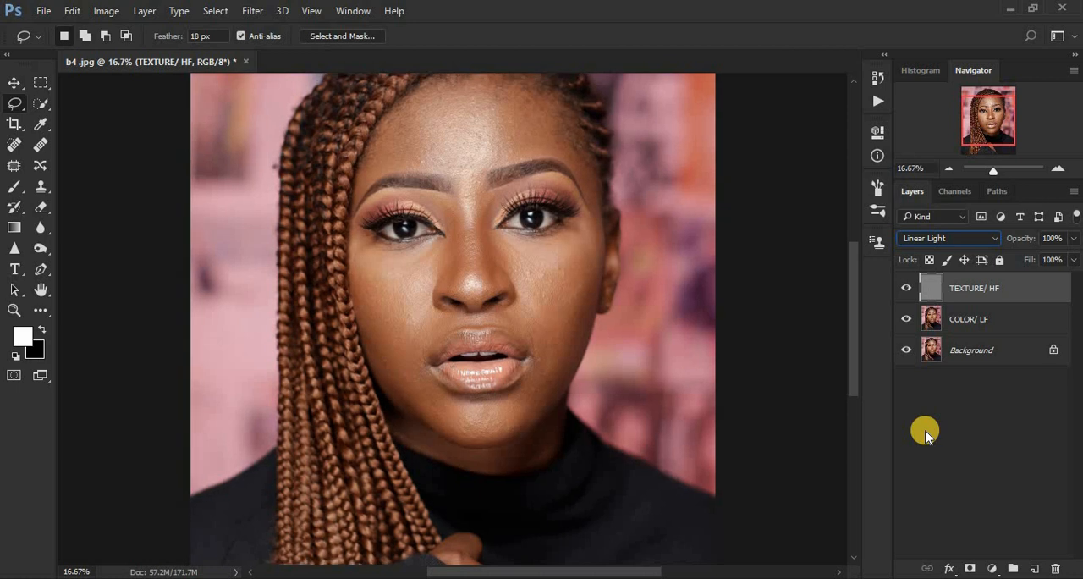
Step: Group the TEXTURE/ HF and COLOR/ LF layers and name the group FREQ SEP
key("ctrl+minus")
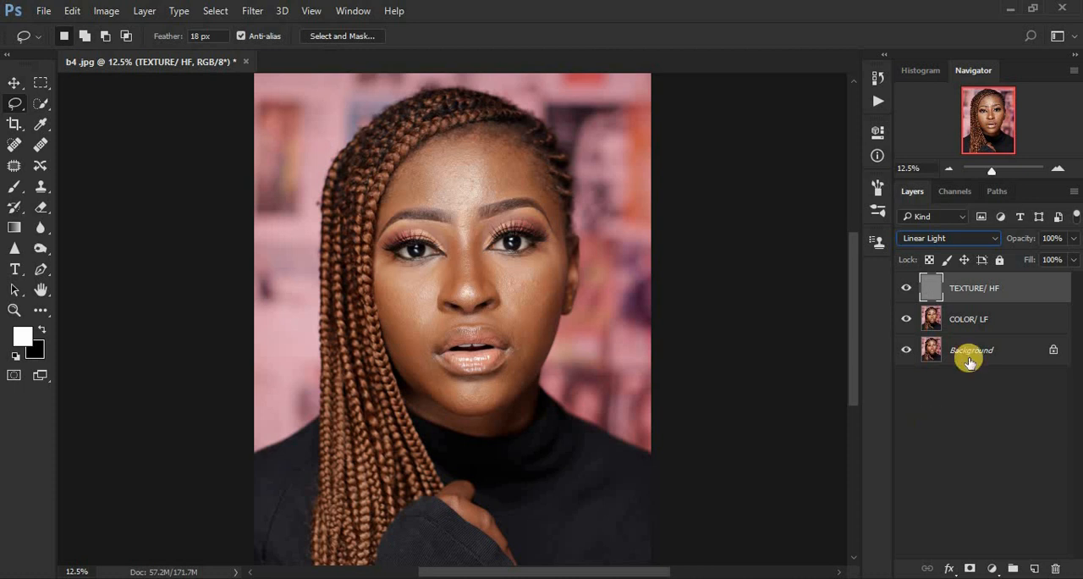
left_click(999, 320)
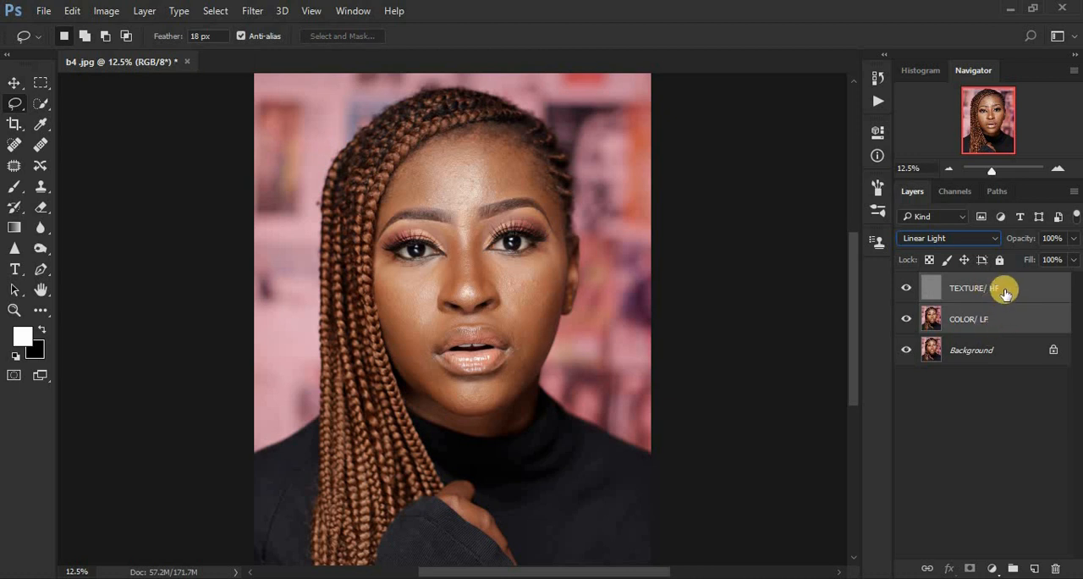
left_click_drag(996, 291, 1013, 569)
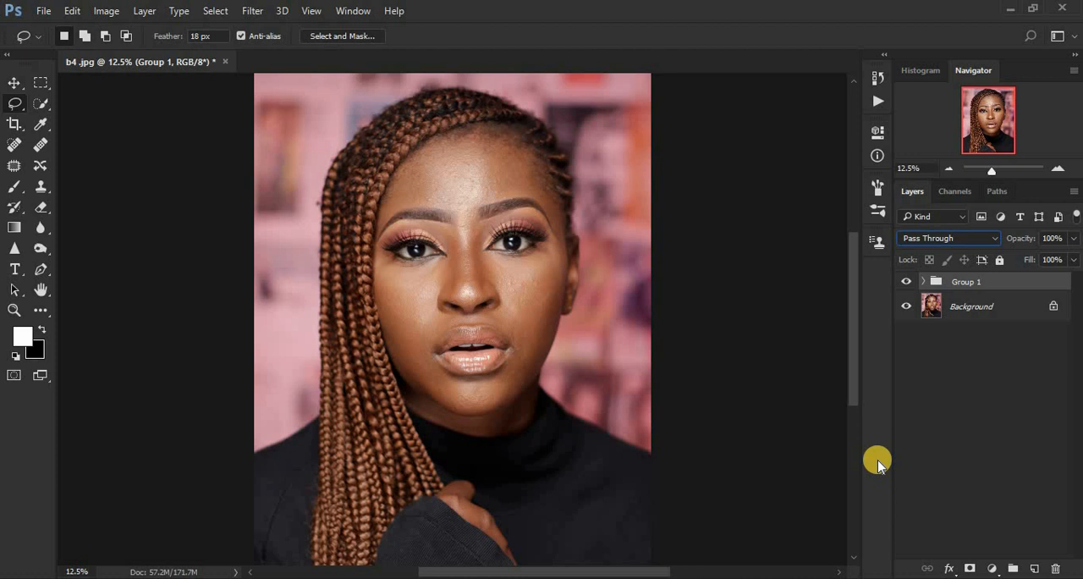
double_click(964, 281)
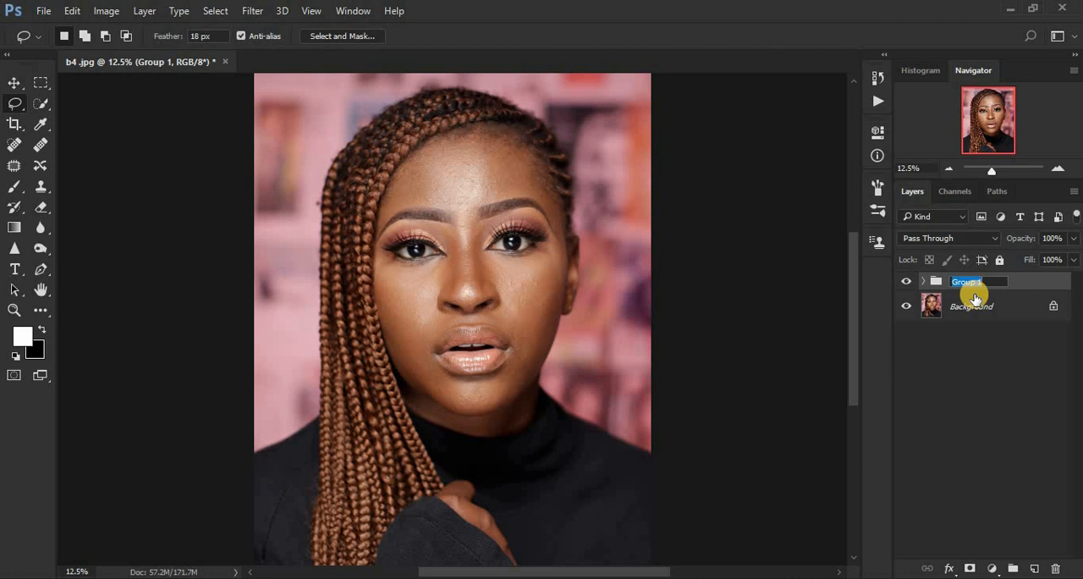
type("FREQ SEP")
key("Return")
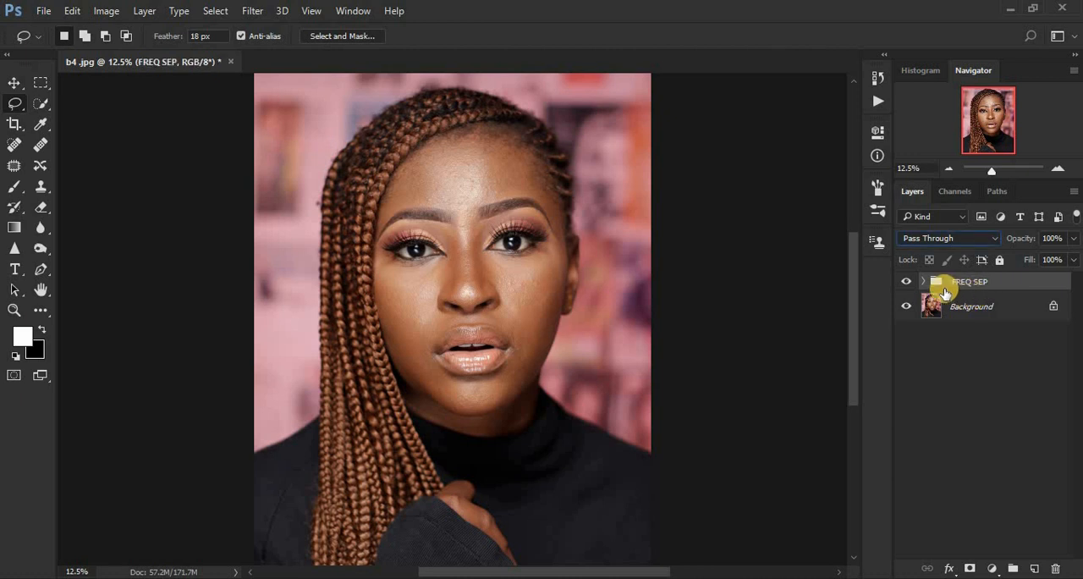
Step: Compare the portrait with and without the FREQ SEP group by repeatedly toggling the group's visibility
left_click(906, 283)
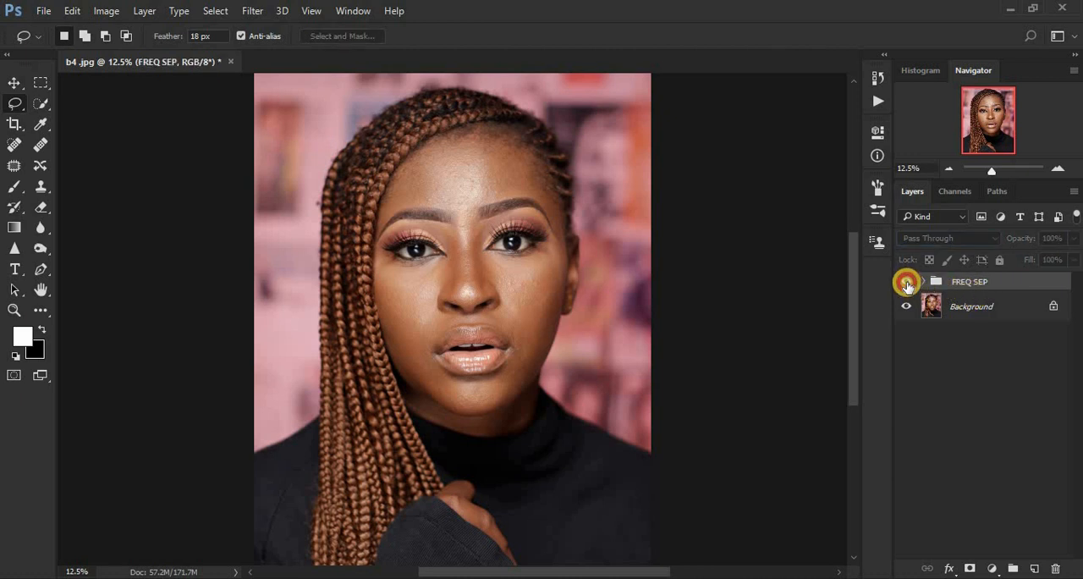
left_click(907, 282)
left_click(906, 283)
left_click(906, 282)
left_click(906, 283)
left_click(907, 283)
left_click(907, 283)
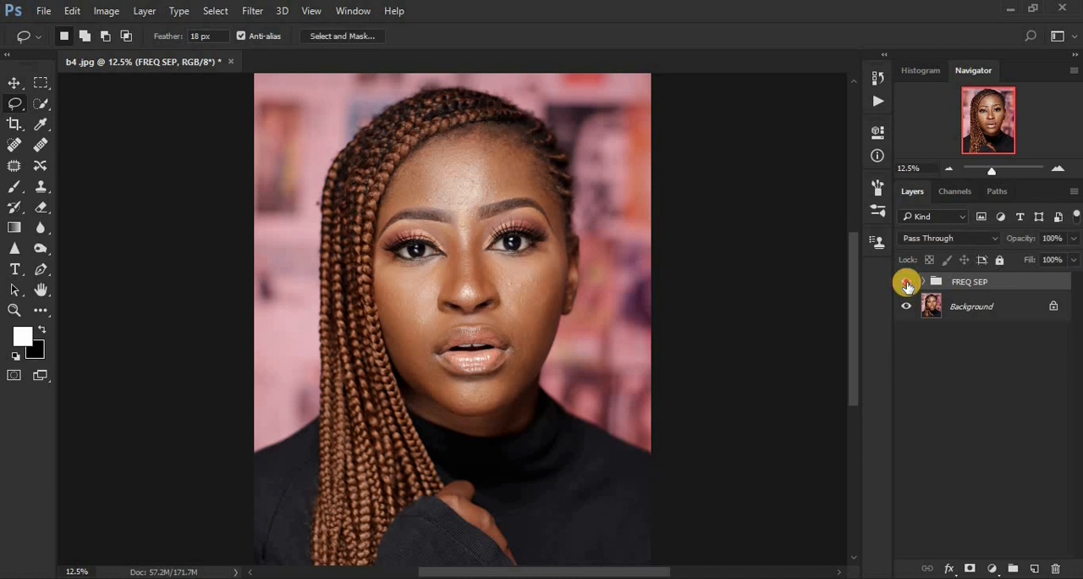
left_click(907, 283)
left_click(906, 283)
left_click(906, 283)
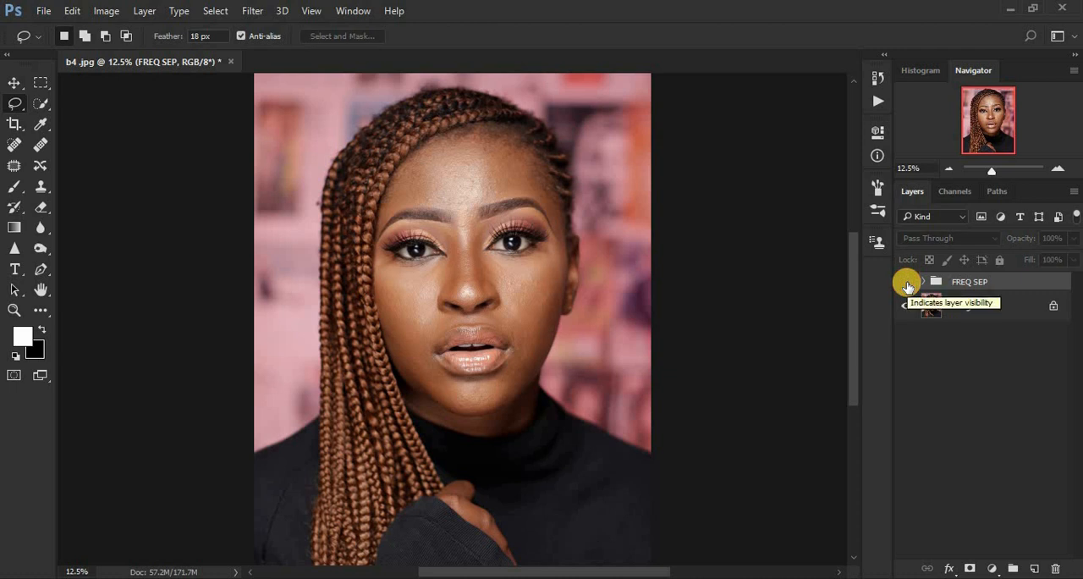
left_click(908, 283)
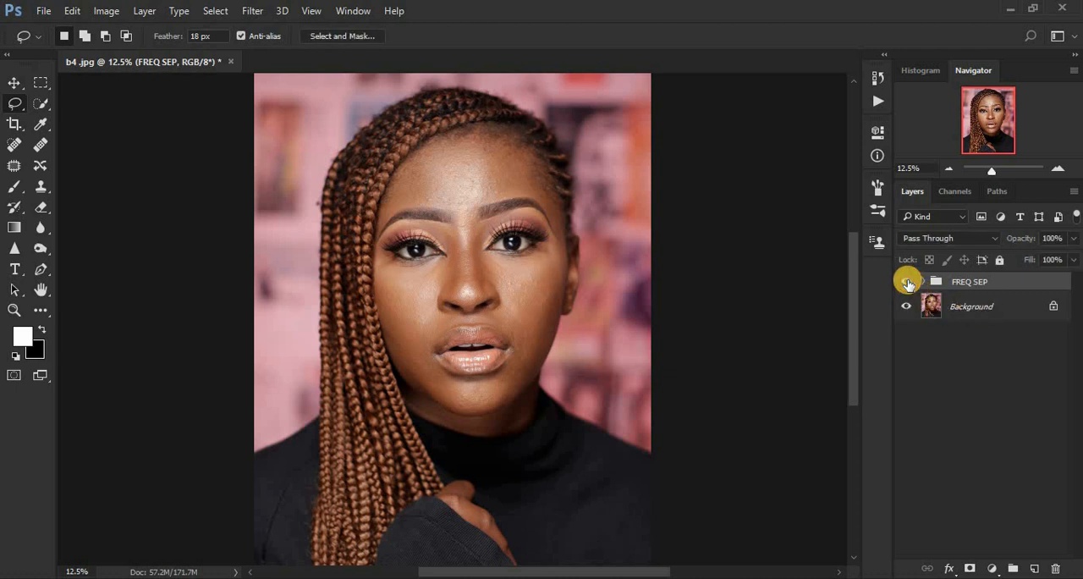
left_click(908, 283)
left_click(907, 283)
left_click(907, 282)
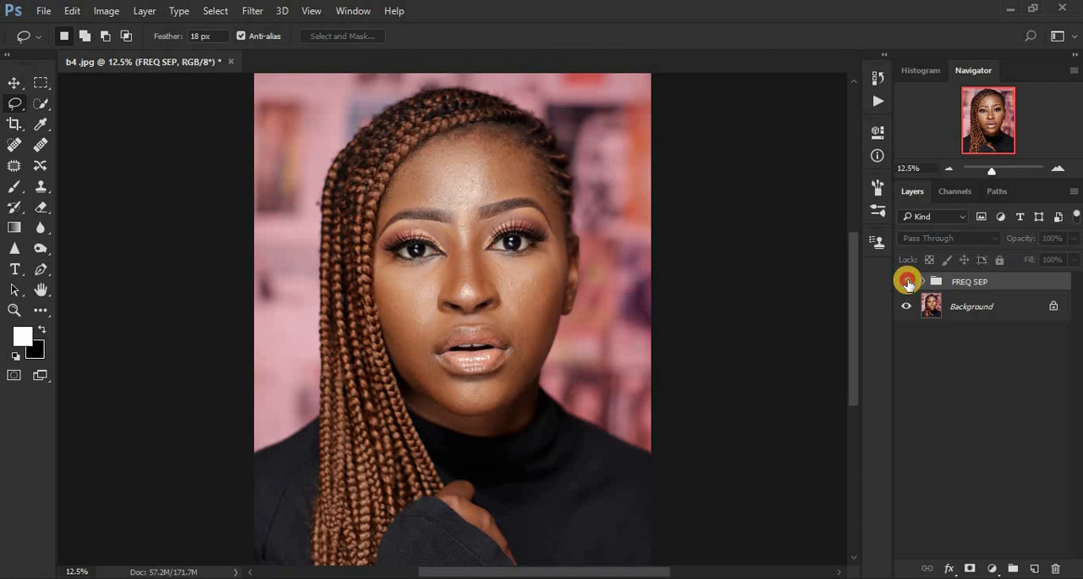
left_click(907, 283)
left_click(907, 282)
left_click(907, 282)
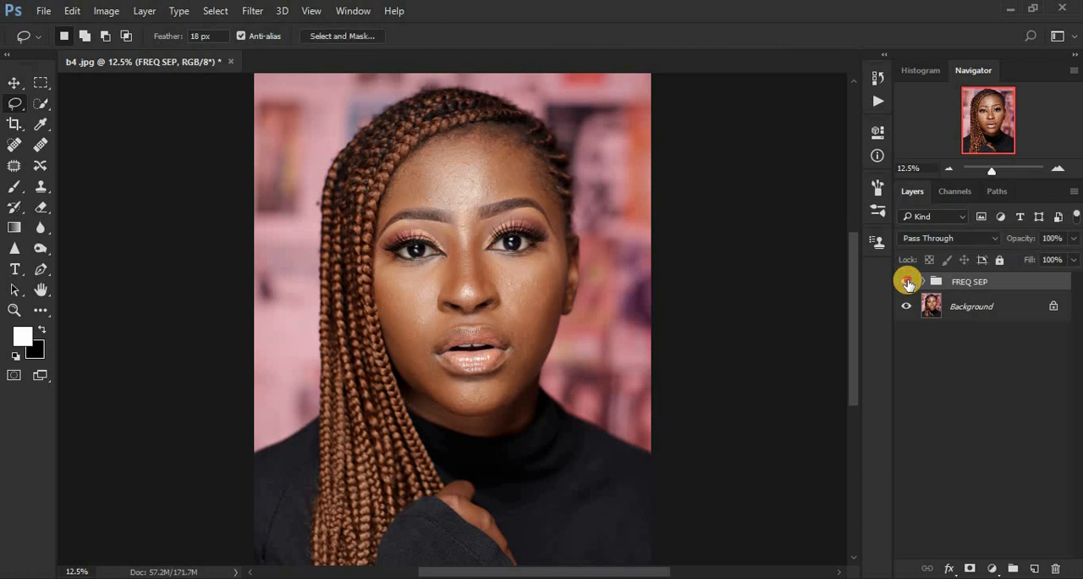
left_click(907, 283)
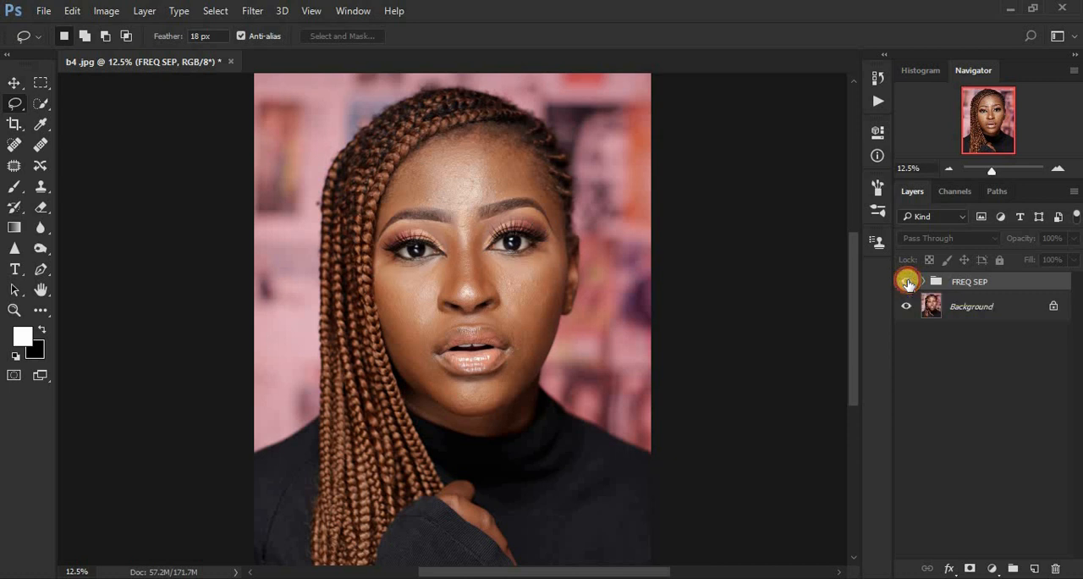
left_click(907, 283)
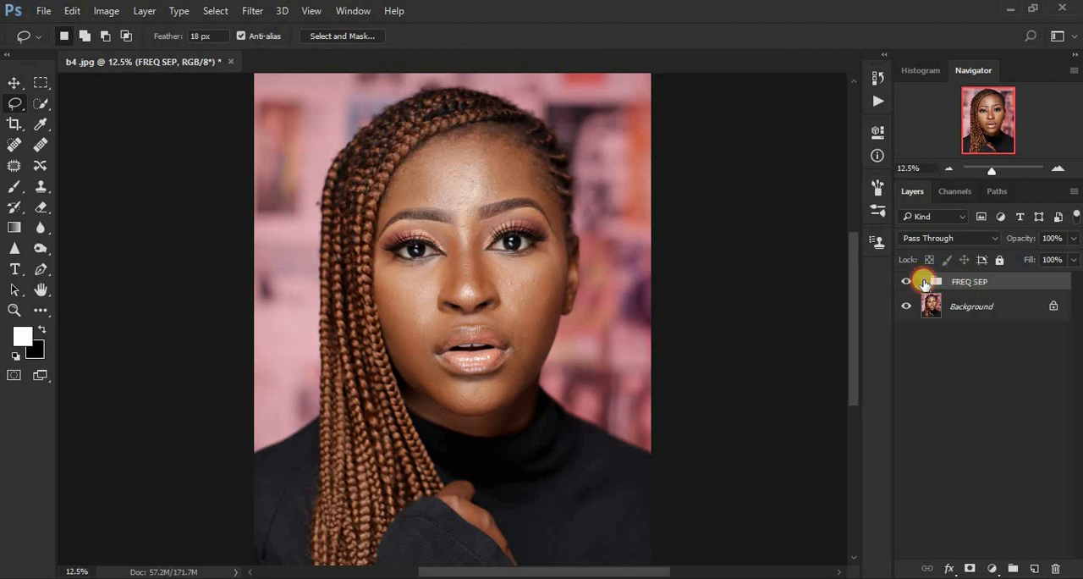
Step: Expand the FREQ SEP group, select the COLOR/ LF layer and examine the facial skin up to the forehead at 25%
left_click(924, 282)
left_click(924, 281)
left_click(925, 281)
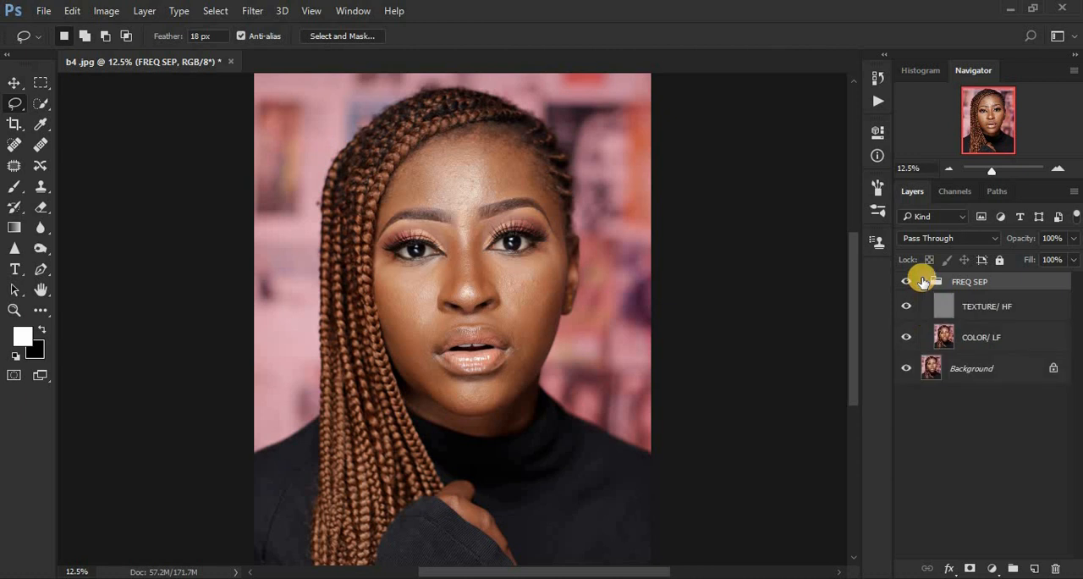
left_click(949, 338)
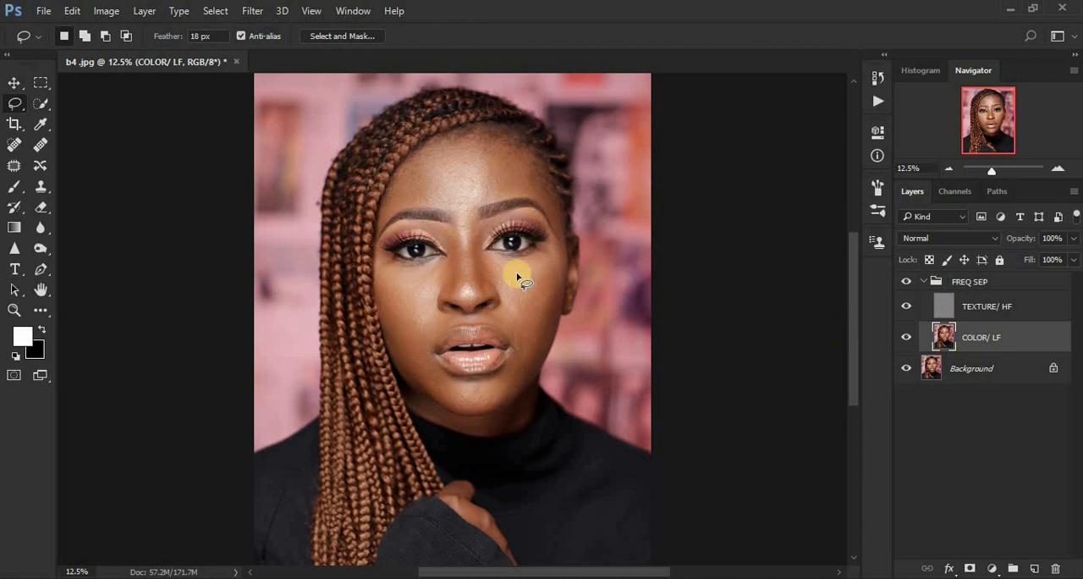
key("ctrl+plus")
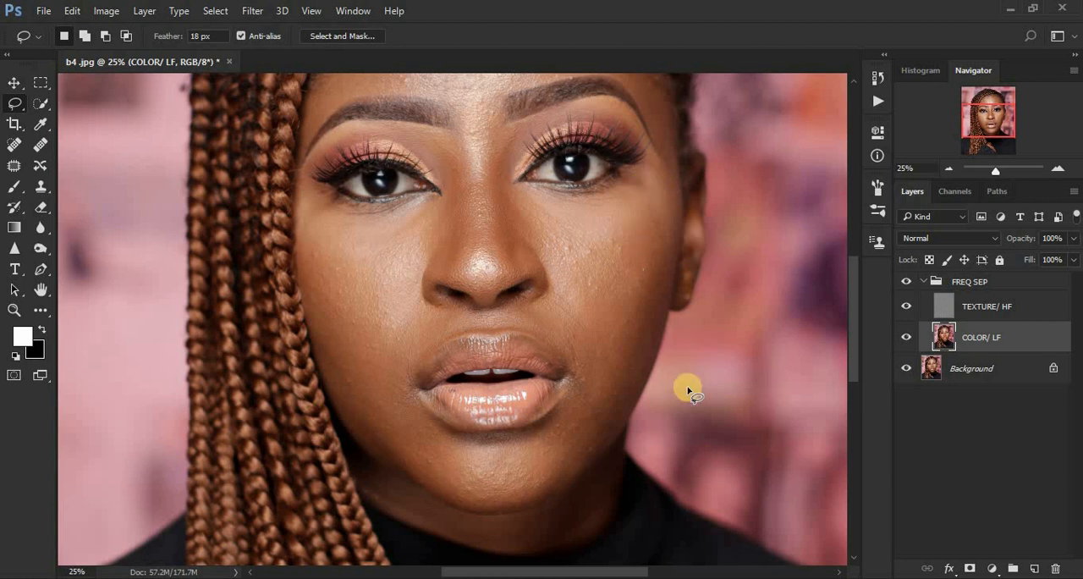
left_click_drag(853, 331, 855, 278)
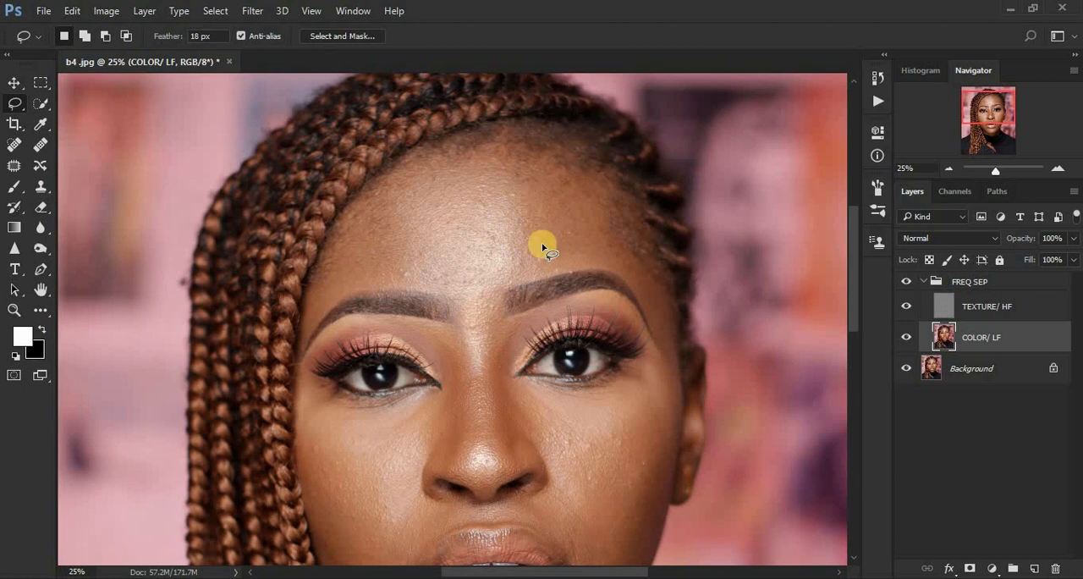
Step: Add a Black & White adjustment layer above TEXTURE/ HF and set its Reds value to -58
left_click(949, 306)
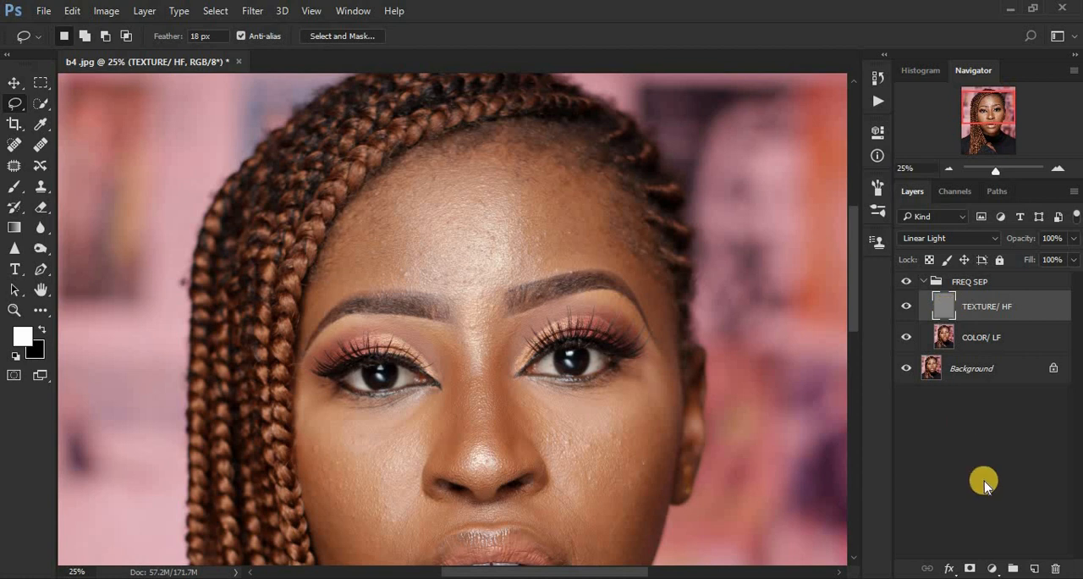
left_click(992, 569)
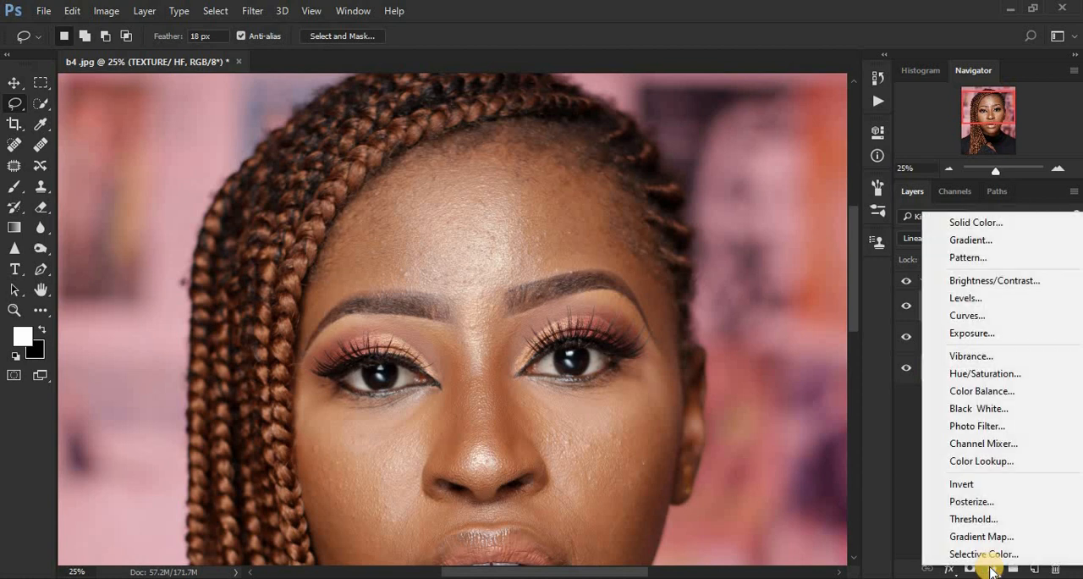
left_click(978, 408)
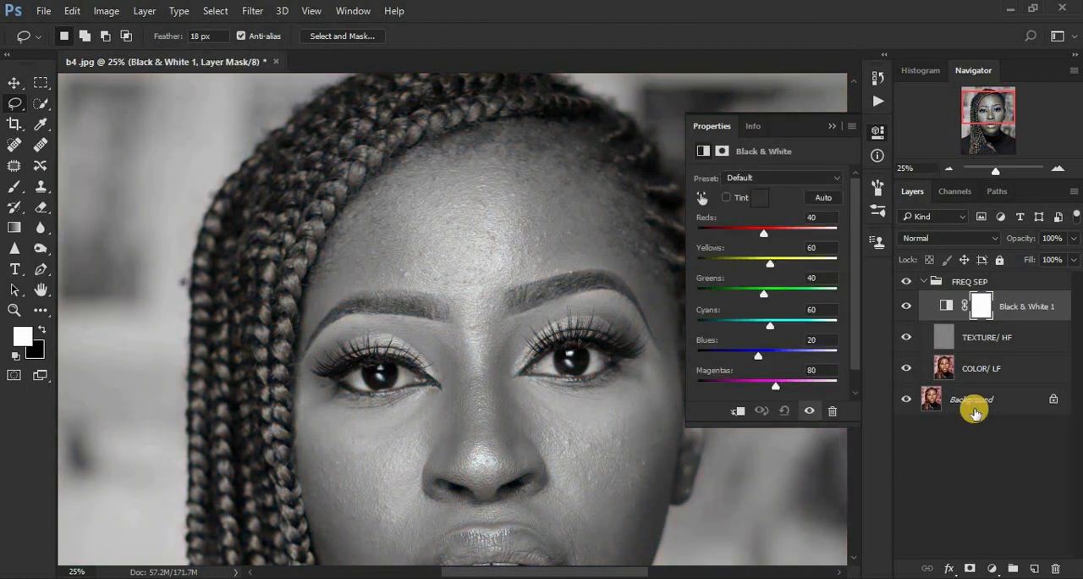
key("ctrl+minus")
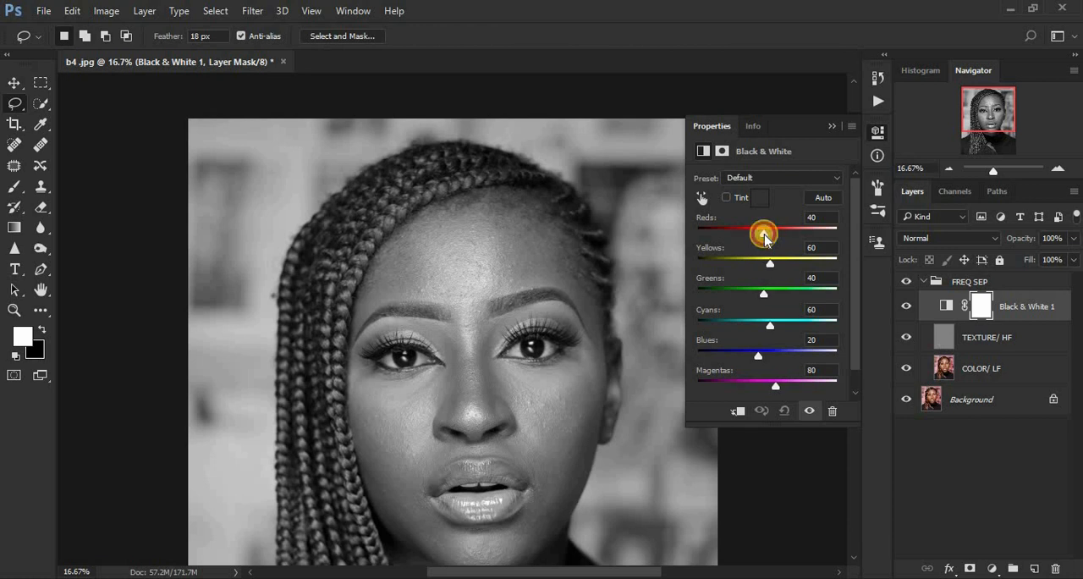
left_click_drag(764, 237, 736, 235)
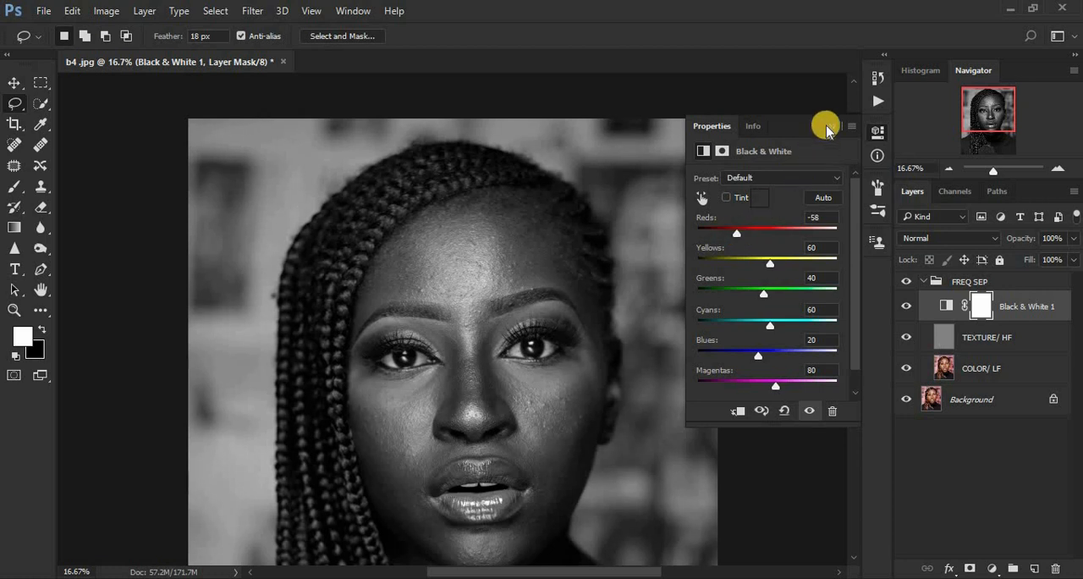
left_click(828, 127)
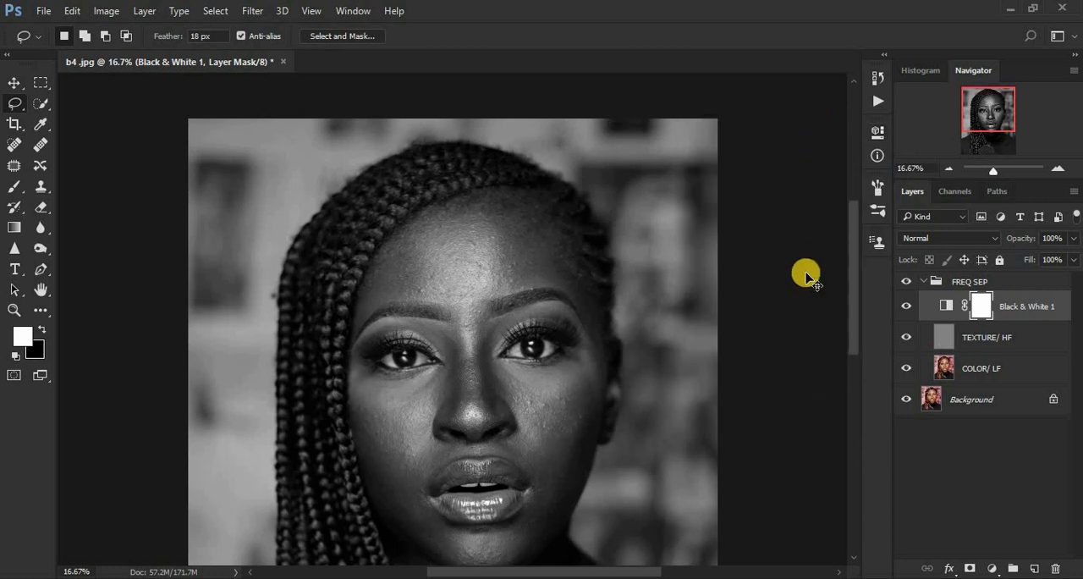
Step: Select the COLOR/ LF layer and activate the Mixer Brush tool, with the face framed at 16.67%
key("ctrl+minus")
key("ctrl+minus")
key("ctrl+plus")
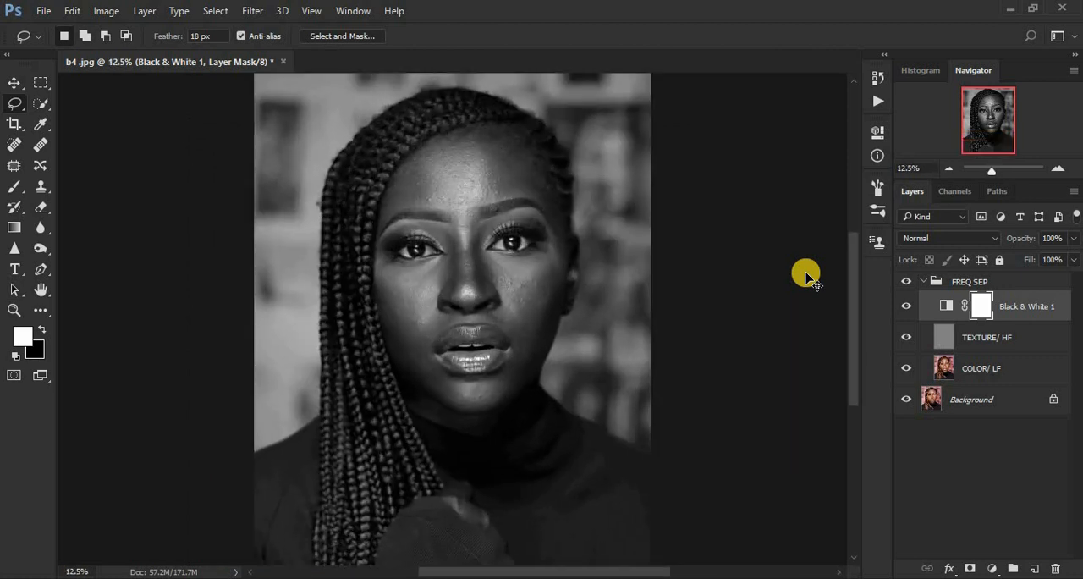
key("ctrl+plus")
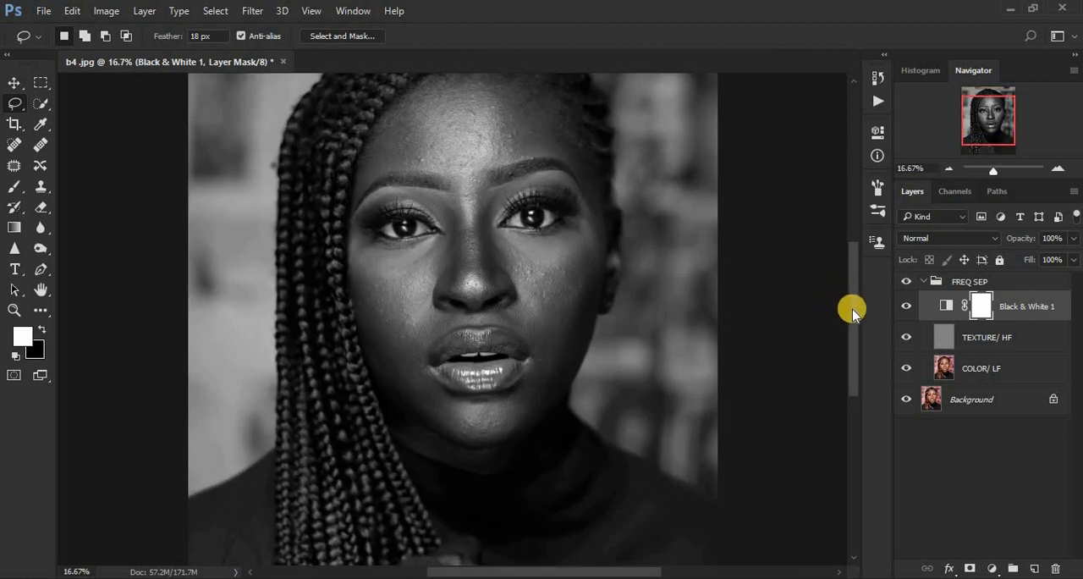
left_click_drag(855, 306, 854, 298)
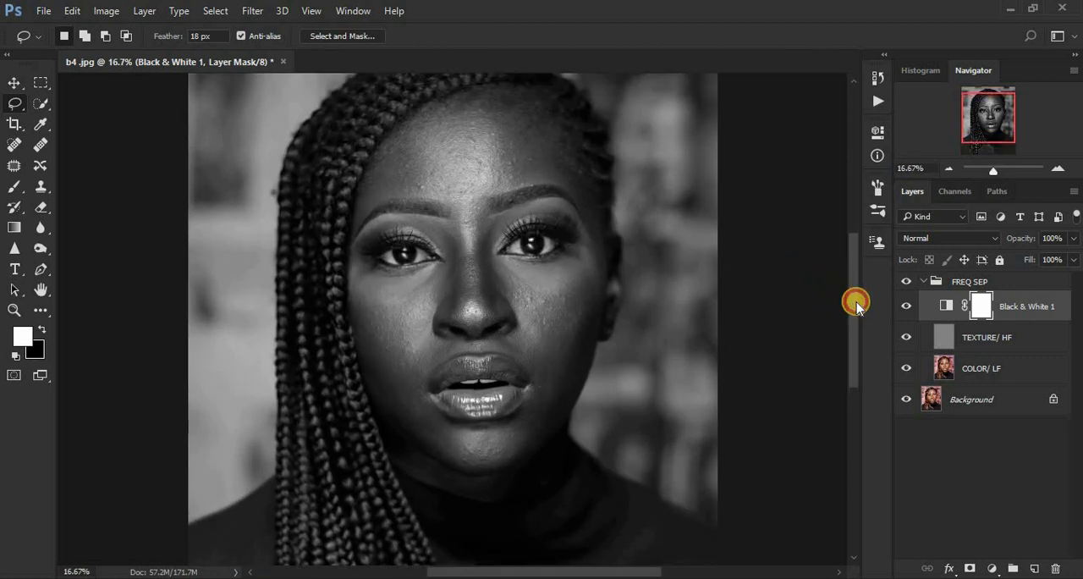
left_click(946, 366)
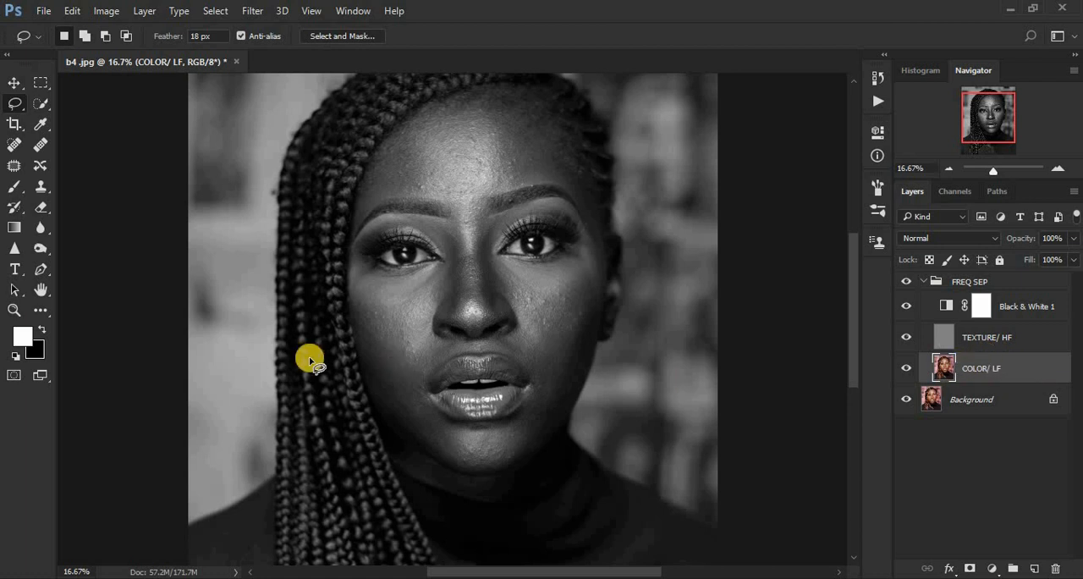
left_click(42, 312)
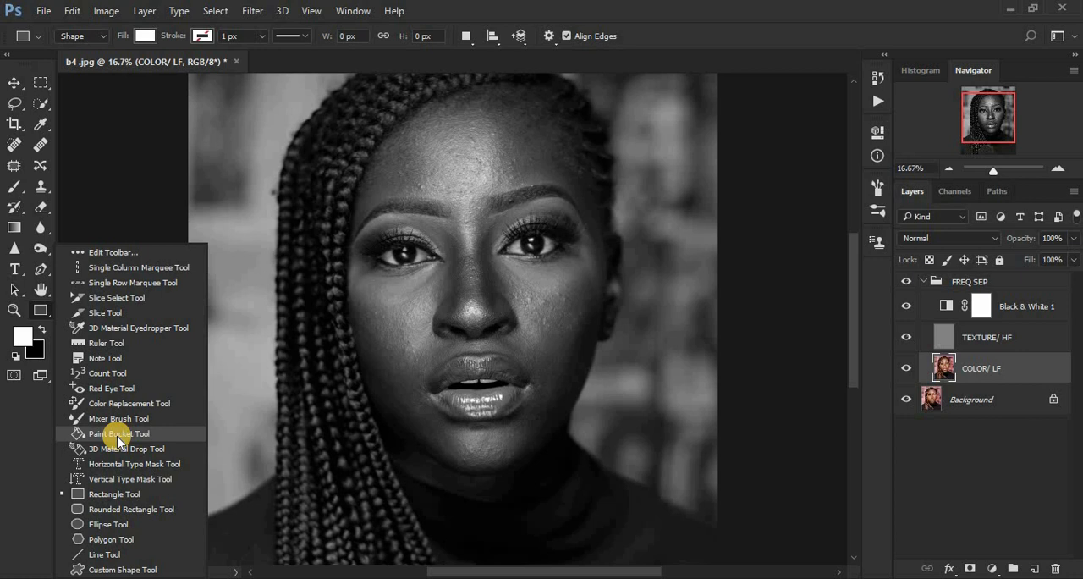
left_click(113, 418)
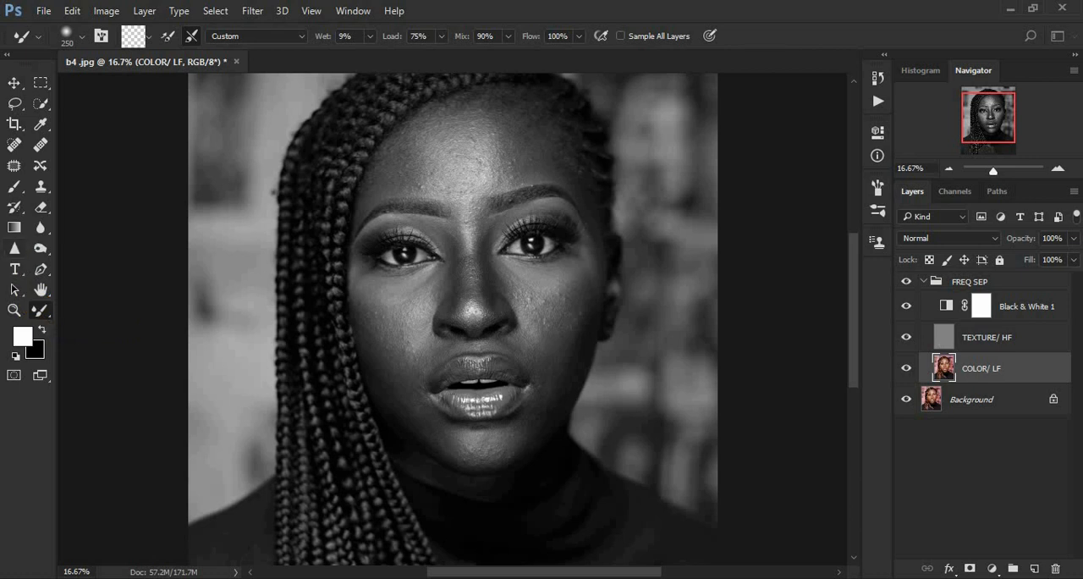
key("shift+b")
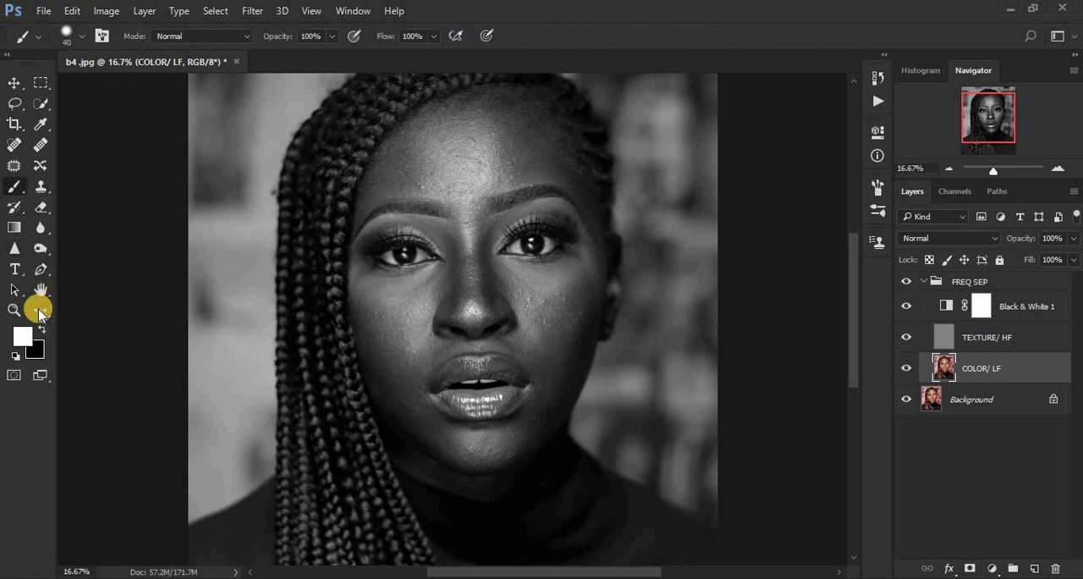
left_click(39, 312)
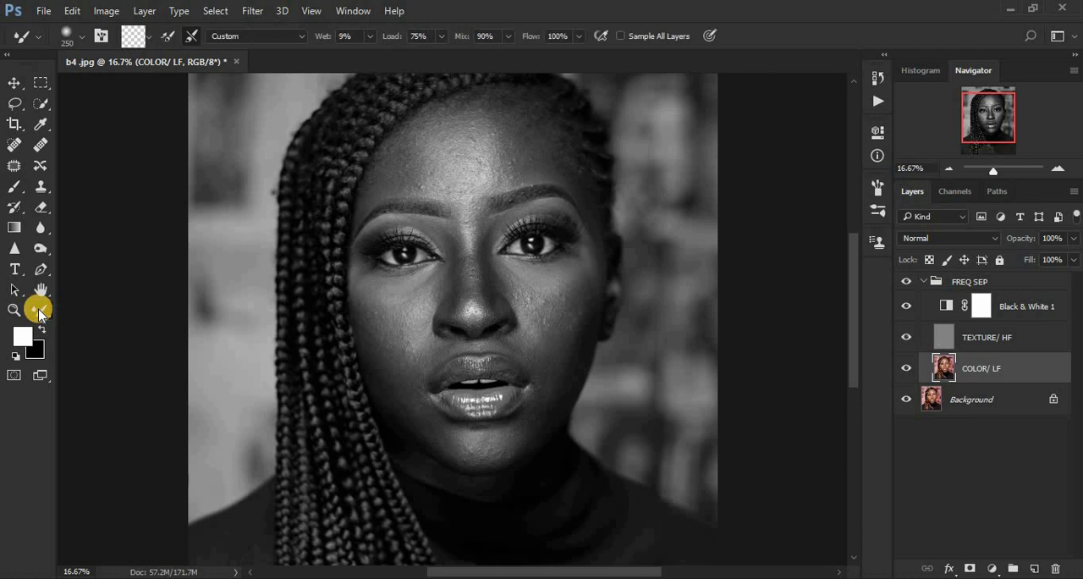
left_click(38, 312)
left_click(39, 313)
Step: Clean the Mixer Brush and keep the option to clean it after each stroke enabled
left_click(145, 38)
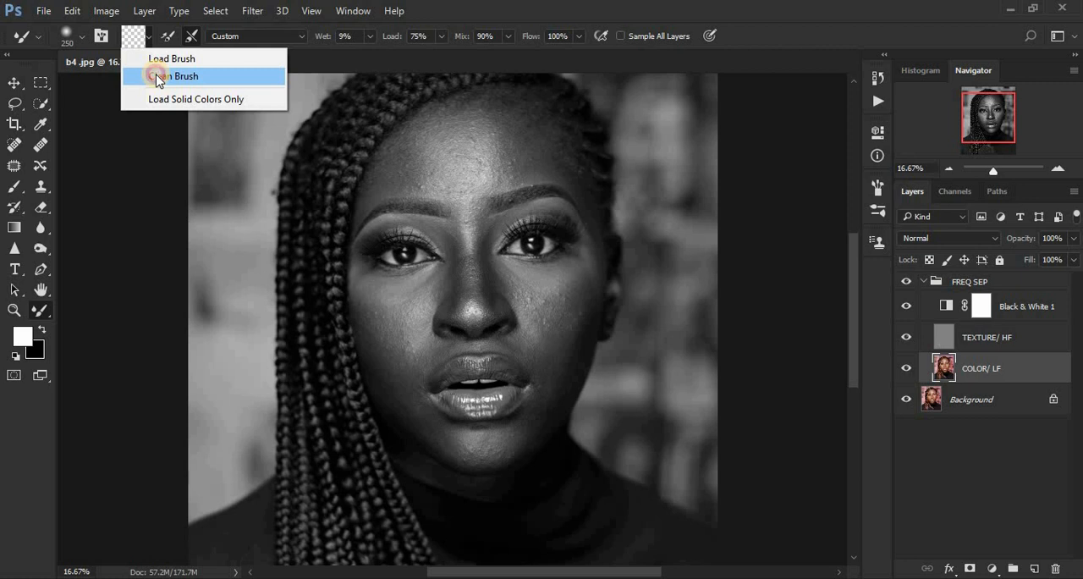
left_click(156, 77)
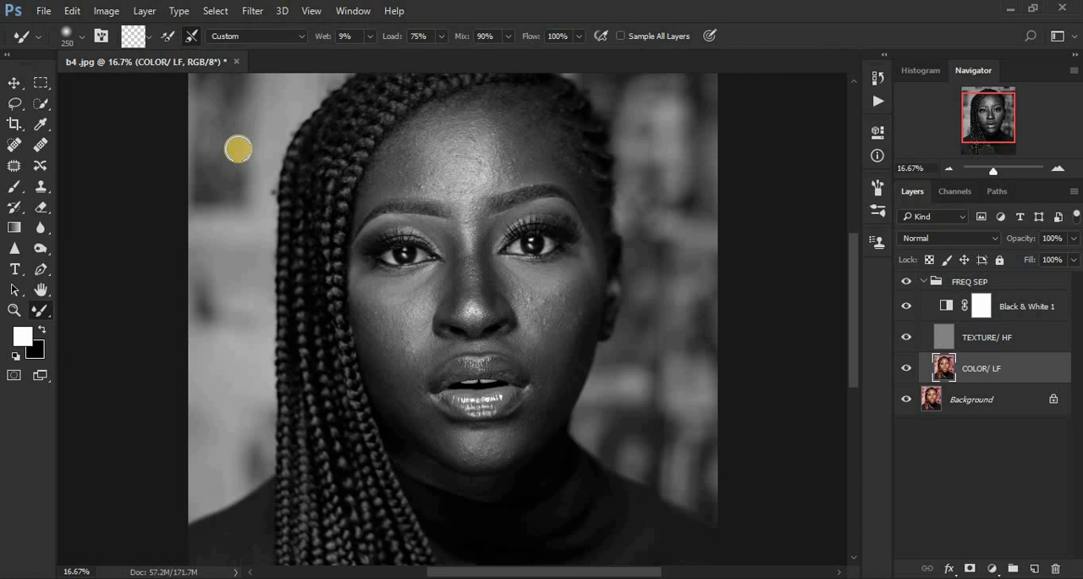
left_click(147, 36)
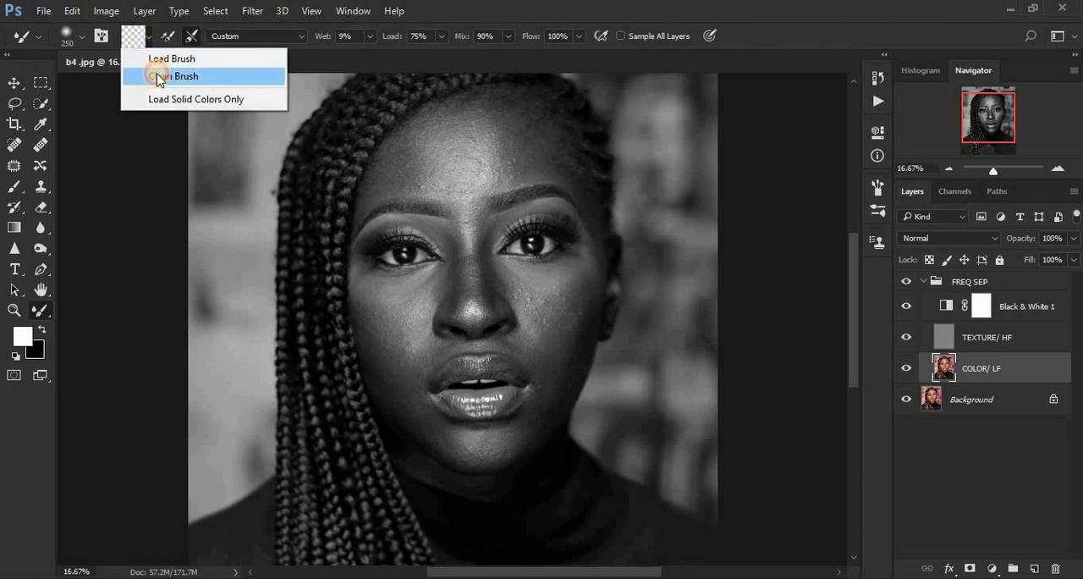
left_click(161, 76)
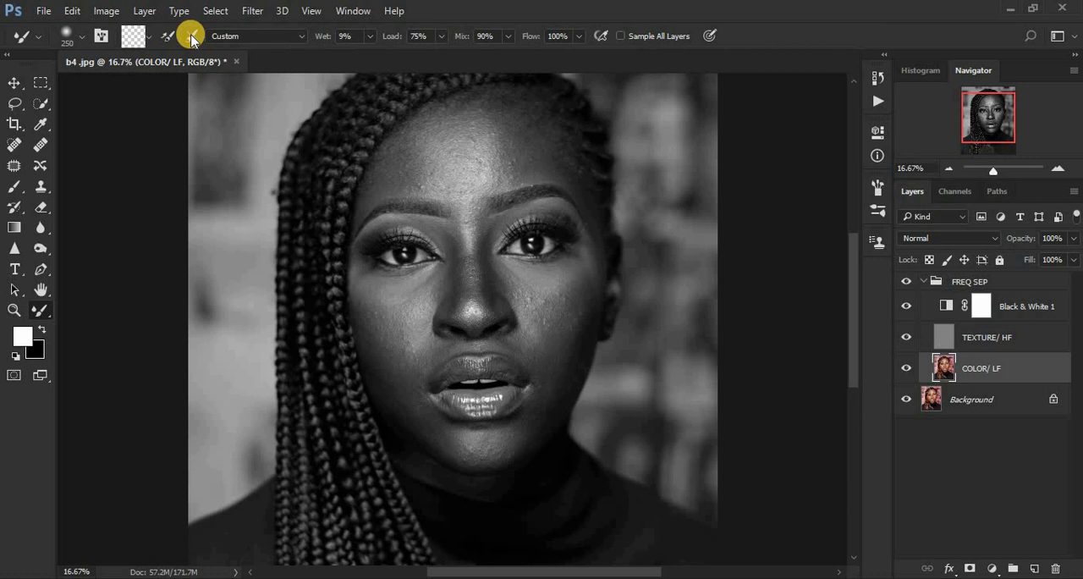
left_click(192, 37)
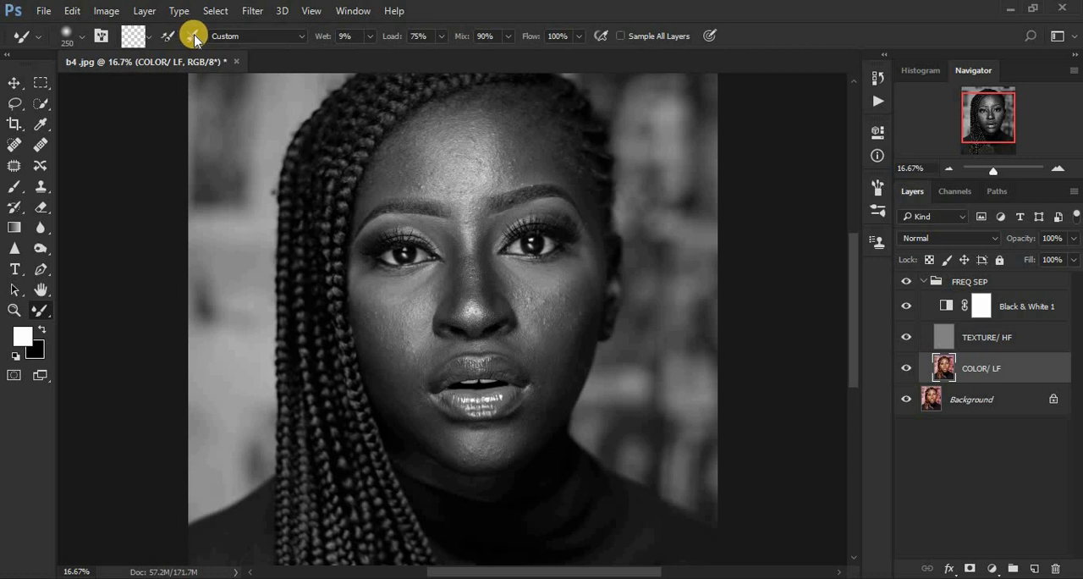
Step: Set the Mixer Brush's Wet value to 10%, keeping Load at 75%, Mix at 90% and Flow at 100%
left_click(337, 32)
type("10")
key("Return")
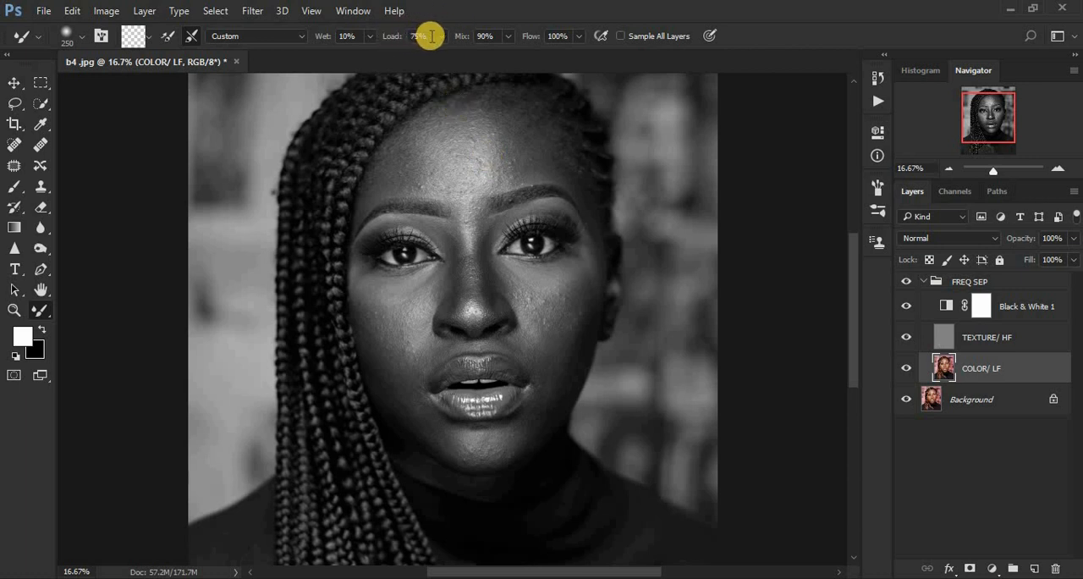
left_click(494, 35)
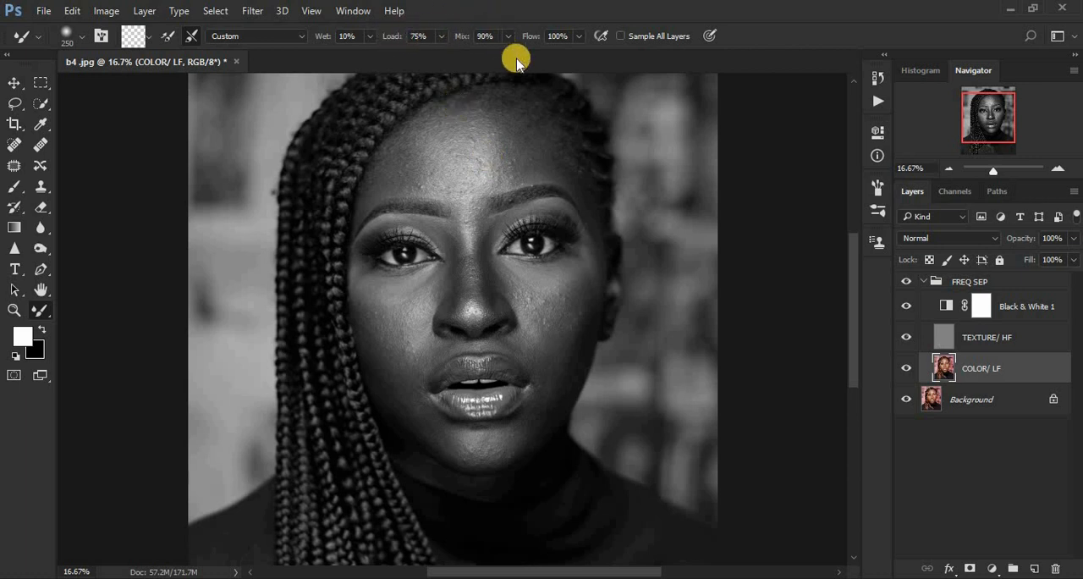
left_click(558, 37)
Step: Blend the uneven tones across the forehead on the COLOR/ LF layer with the Mixer Brush at sizes 250 and 400
key("ctrl+plus")
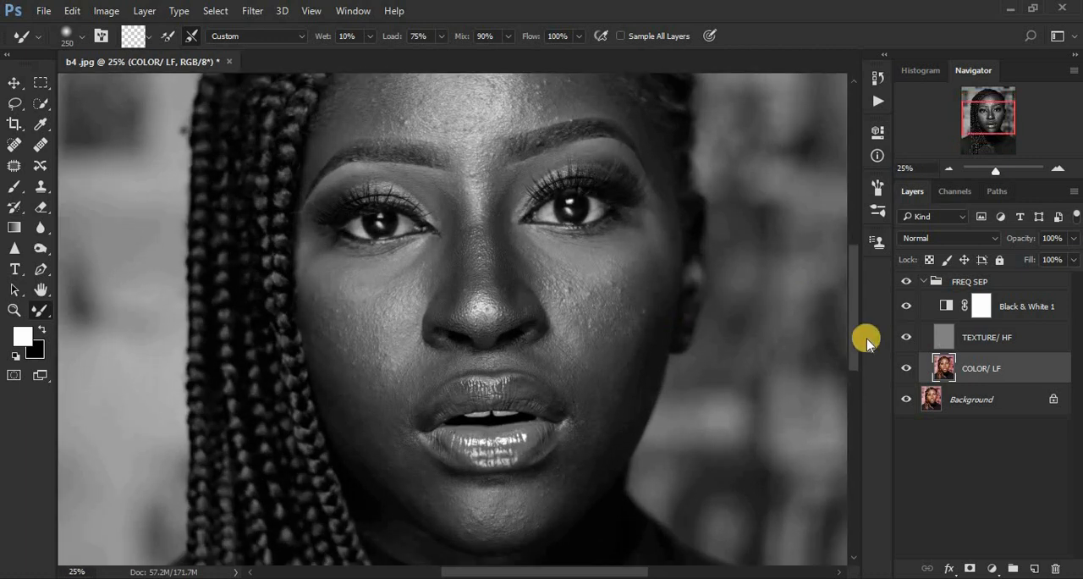
left_click_drag(853, 332, 853, 315)
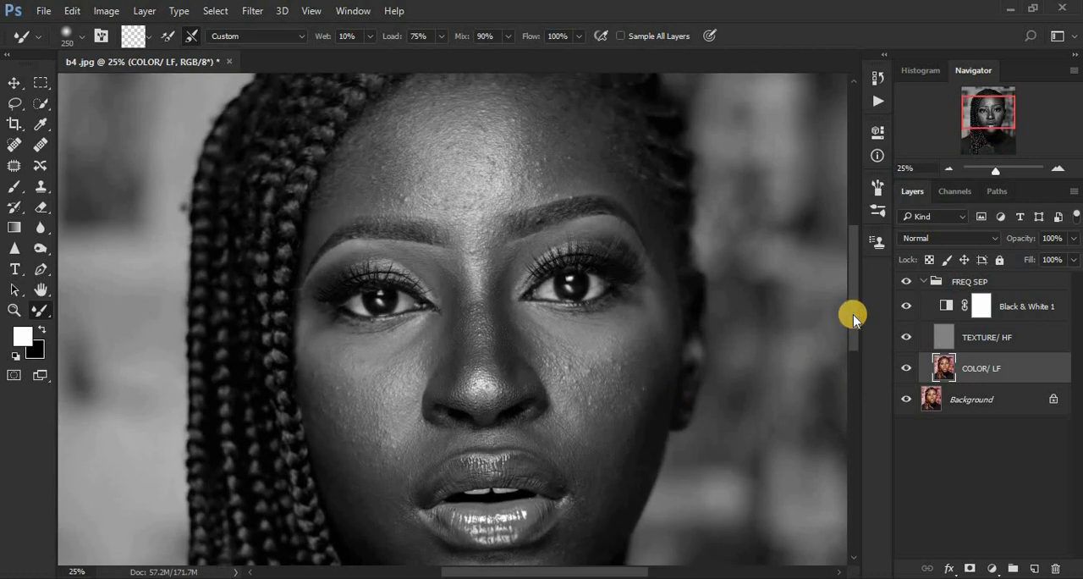
key("ctrl+minus")
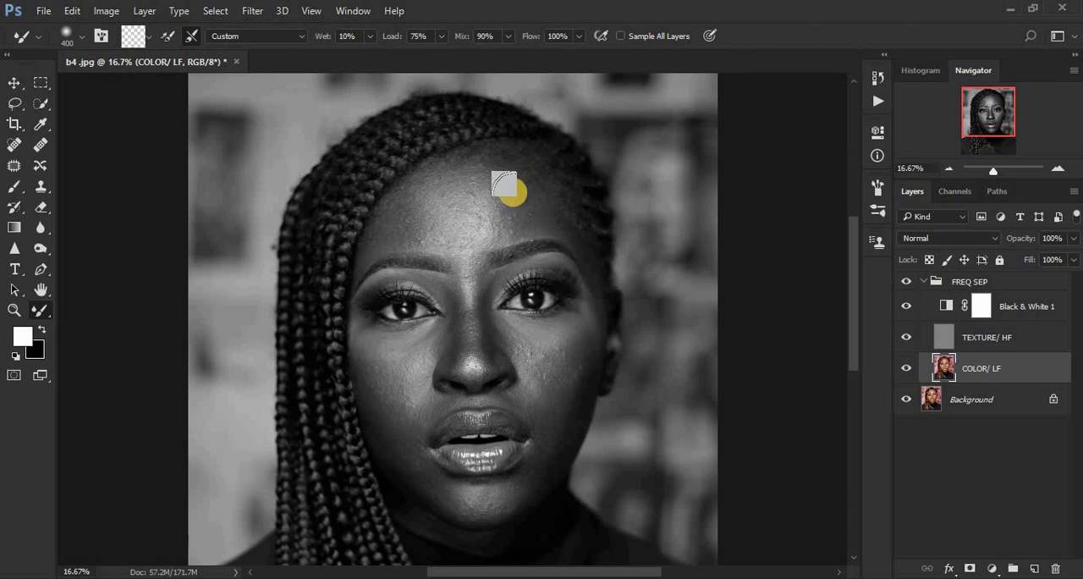
mouse_move(513, 193)
left_mouse_down()
mouse_move(513, 227)
mouse_move(520, 199)
mouse_move(528, 203)
mouse_move(504, 225)
mouse_move(516, 210)
mouse_move(497, 175)
mouse_move(531, 202)
mouse_move(515, 179)
mouse_move(528, 200)
mouse_move(513, 220)
mouse_move(550, 218)
mouse_move(543, 206)
mouse_move(565, 226)
mouse_move(547, 208)
mouse_move(474, 190)
mouse_move(399, 205)
mouse_move(376, 238)
mouse_move(389, 198)
mouse_move(395, 212)
mouse_move(462, 176)
mouse_move(447, 198)
mouse_move(386, 213)
mouse_move(397, 230)
mouse_move(382, 226)
mouse_move(422, 243)
mouse_move(403, 236)
mouse_move(413, 235)
mouse_move(412, 202)
mouse_move(411, 223)
mouse_move(433, 176)
mouse_move(413, 195)
mouse_move(467, 164)
left_mouse_up()
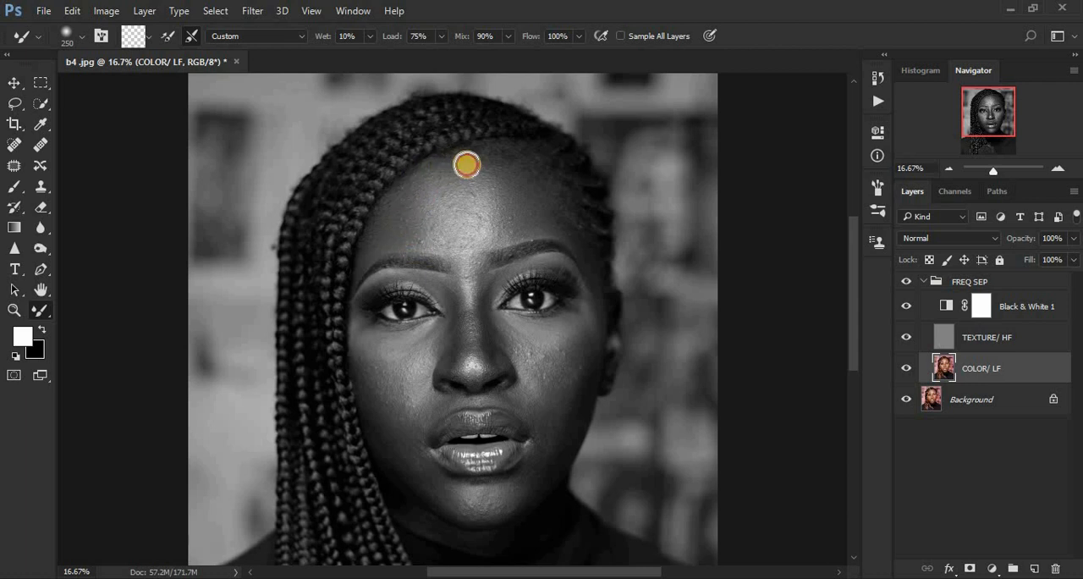
mouse_move(505, 201)
left_mouse_down()
mouse_move(485, 174)
mouse_move(499, 199)
left_mouse_up()
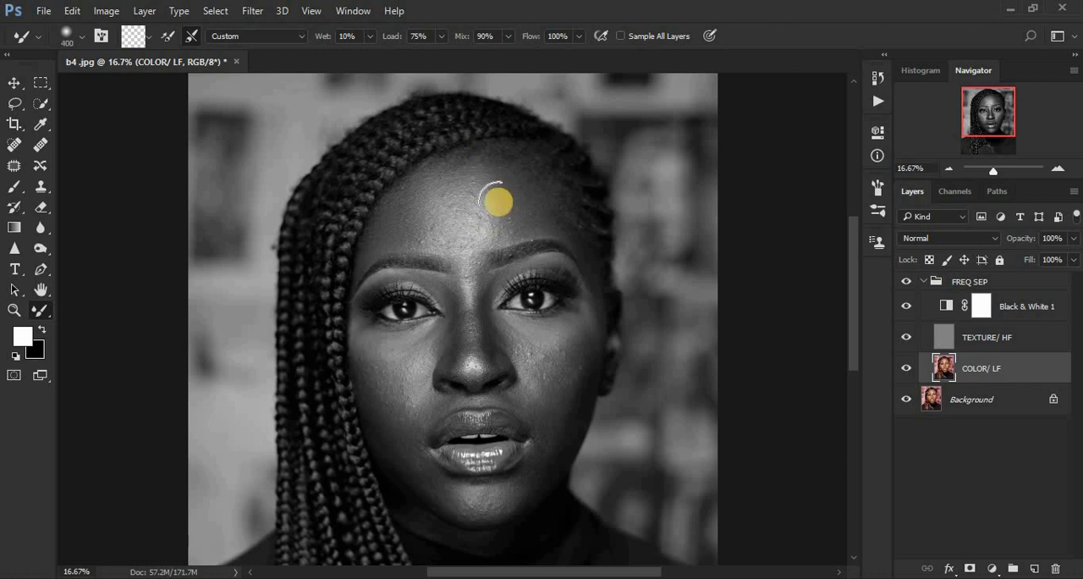
left_click_drag(498, 201, 489, 212)
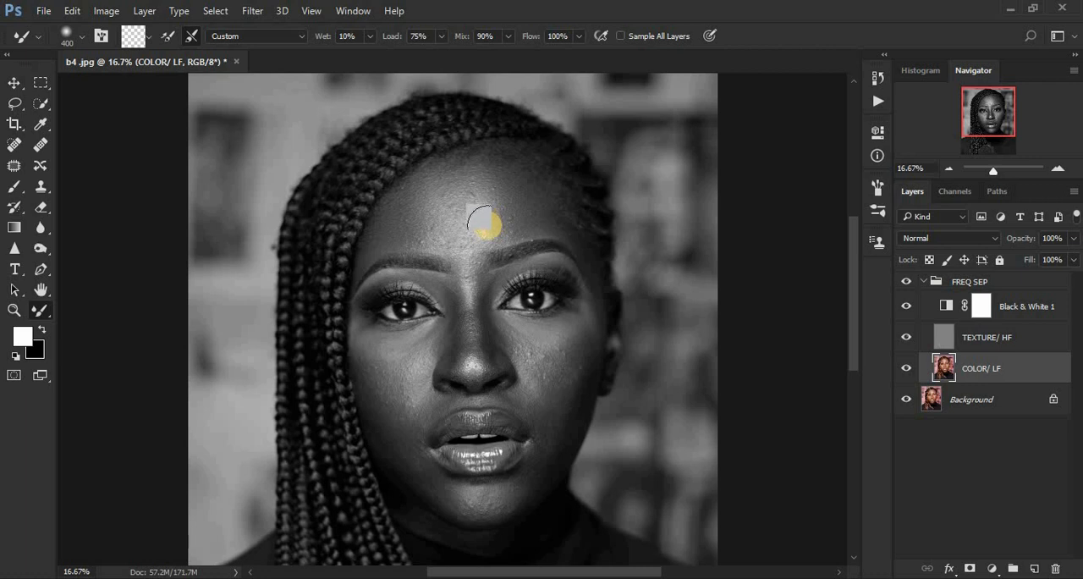
mouse_move(483, 222)
left_mouse_down()
mouse_move(482, 220)
mouse_move(484, 190)
mouse_move(479, 239)
mouse_move(430, 191)
mouse_move(434, 222)
mouse_move(425, 209)
mouse_move(455, 232)
mouse_move(477, 217)
mouse_move(465, 222)
mouse_move(437, 197)
mouse_move(471, 197)
mouse_move(465, 182)
mouse_move(494, 187)
mouse_move(455, 182)
mouse_move(448, 239)
left_mouse_up()
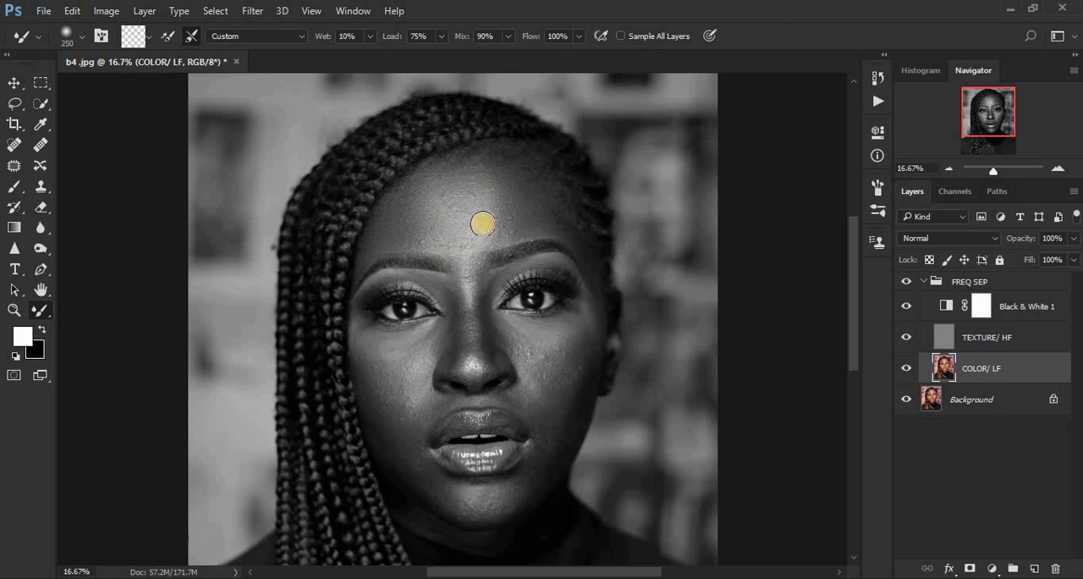
mouse_move(429, 215)
left_mouse_down()
mouse_move(428, 231)
mouse_move(489, 191)
mouse_move(457, 204)
mouse_move(447, 176)
mouse_move(491, 196)
mouse_move(482, 178)
mouse_move(487, 206)
mouse_move(479, 235)
mouse_move(465, 240)
mouse_move(491, 233)
mouse_move(480, 235)
mouse_move(500, 187)
left_mouse_up()
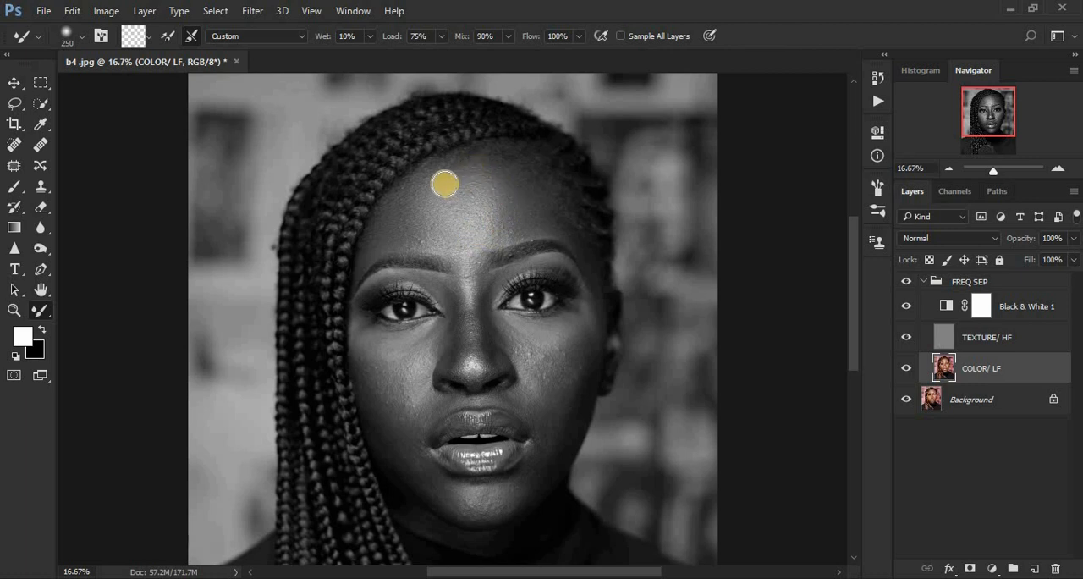
left_click_drag(415, 198, 408, 206)
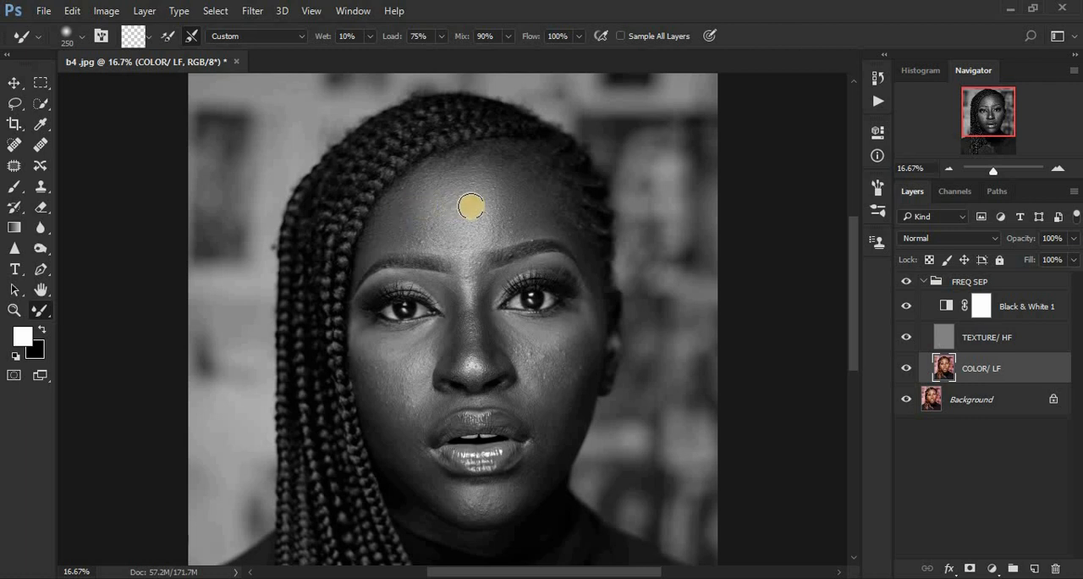
mouse_move(462, 209)
left_mouse_down()
mouse_move(449, 219)
mouse_move(452, 160)
mouse_move(491, 162)
mouse_move(487, 225)
mouse_move(462, 239)
mouse_move(436, 230)
mouse_move(447, 235)
mouse_move(445, 206)
mouse_move(421, 201)
mouse_move(448, 181)
left_mouse_up()
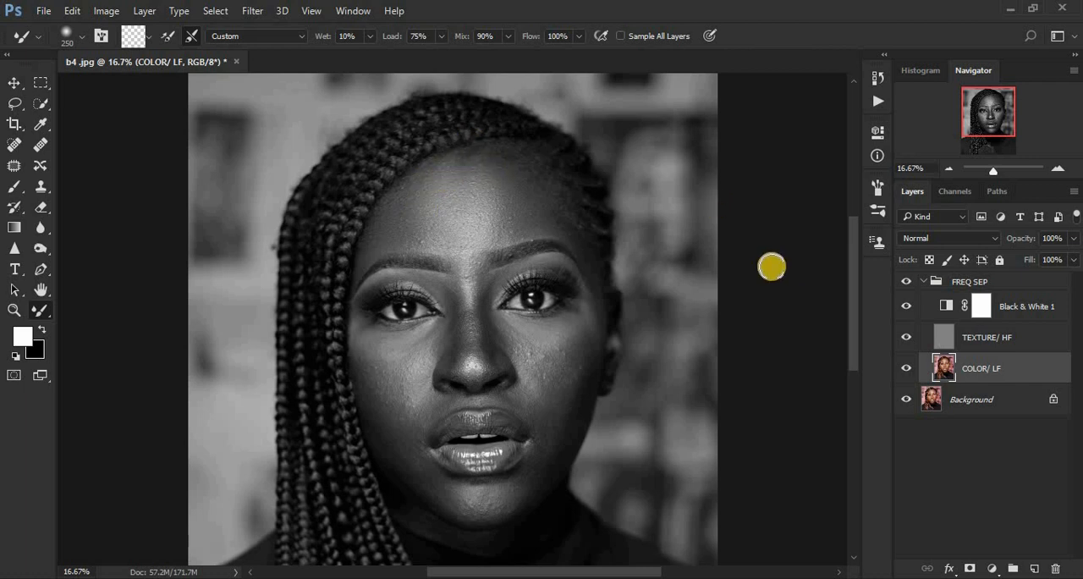
left_click_drag(489, 227, 474, 230)
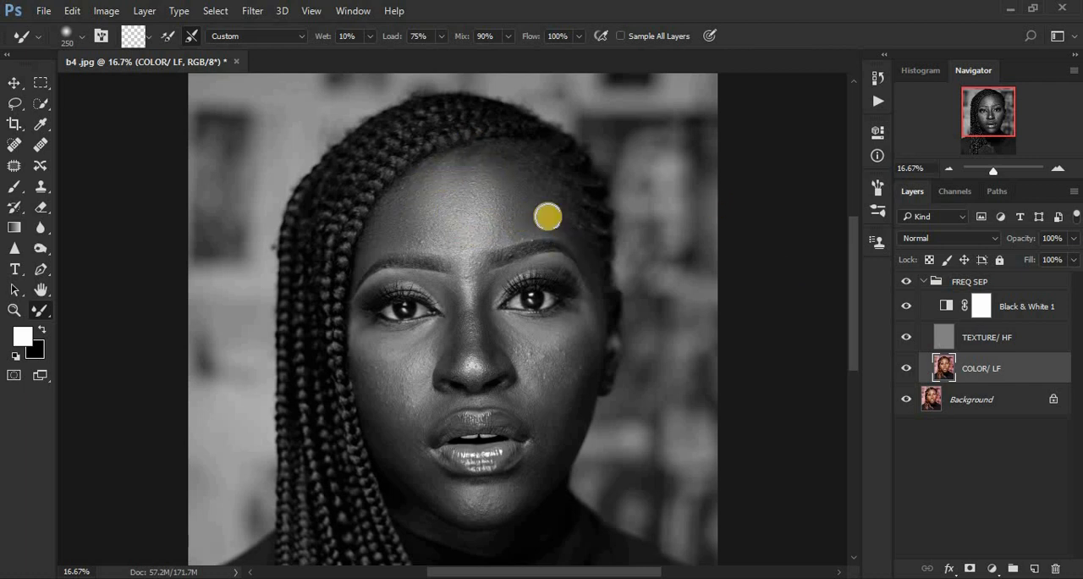
Step: Hide the Black & White 1 layer, compare the forehead with the FREQ SEP group off and on, and blend the forehead further in color
left_click(906, 306)
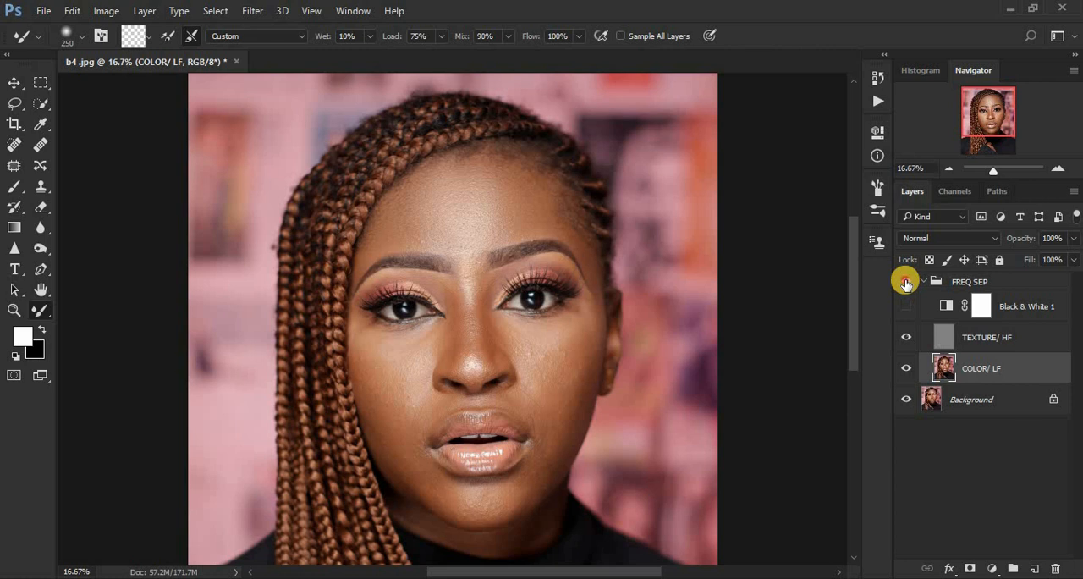
left_click(905, 282)
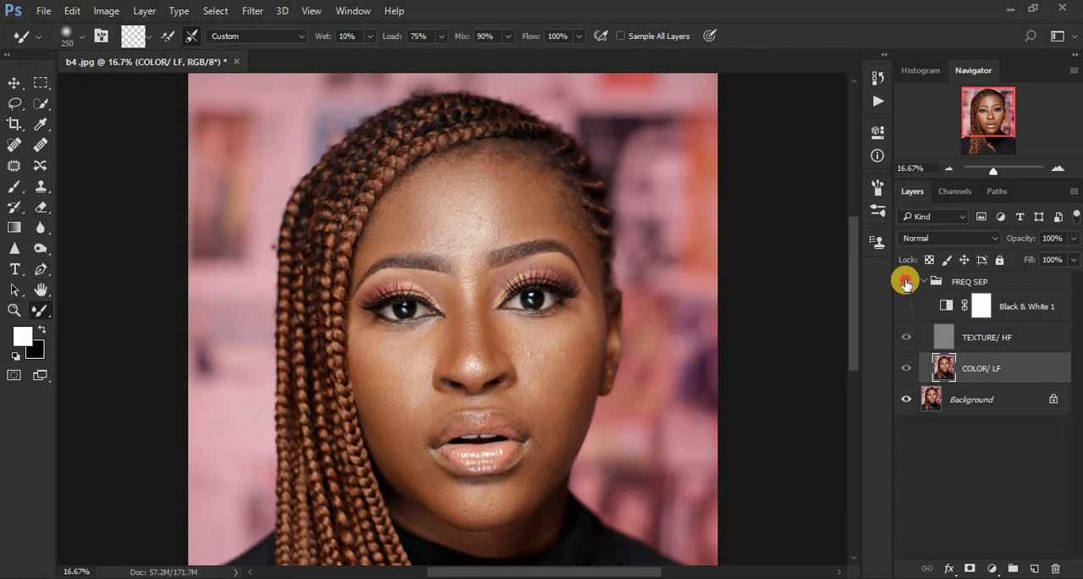
left_click(905, 281)
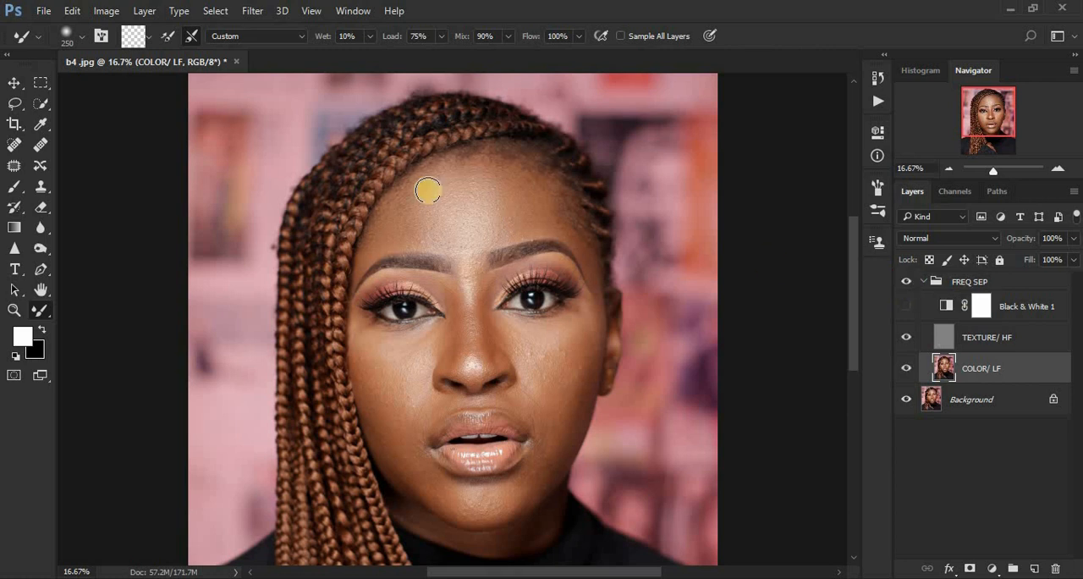
mouse_move(455, 166)
left_mouse_down()
mouse_move(489, 169)
mouse_move(524, 198)
left_mouse_up()
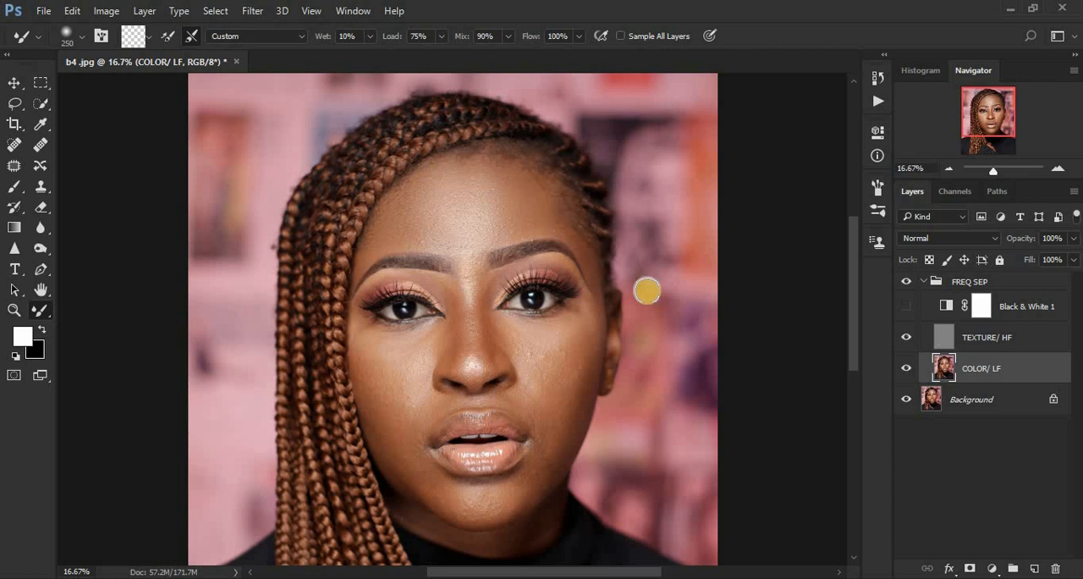
Step: Show the Black & White 1 layer again and blend the cheek beside the long braids with the size 250 Mixer Brush
left_click(907, 305)
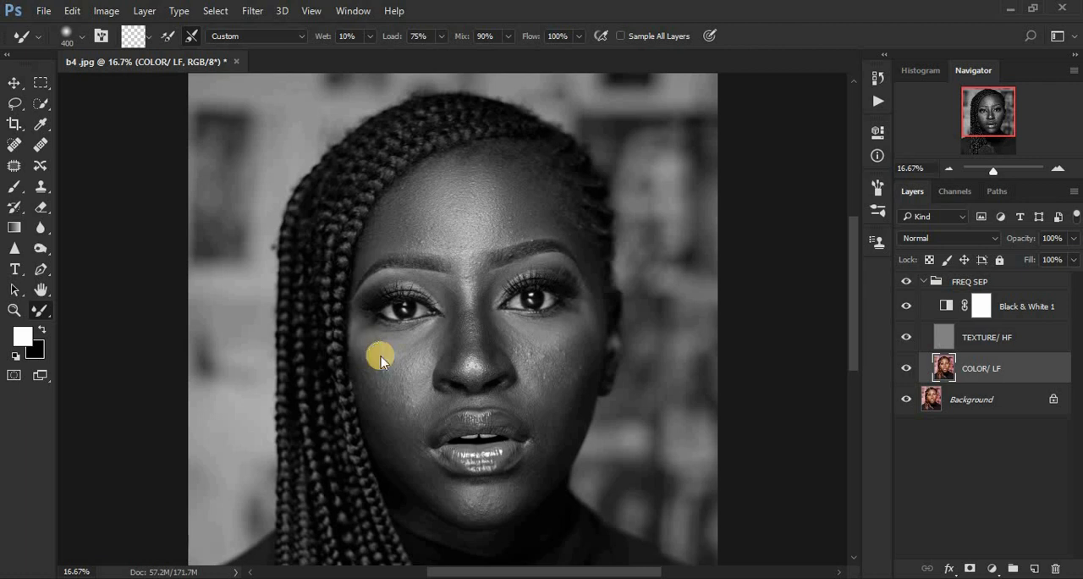
left_click_drag(377, 353, 396, 348)
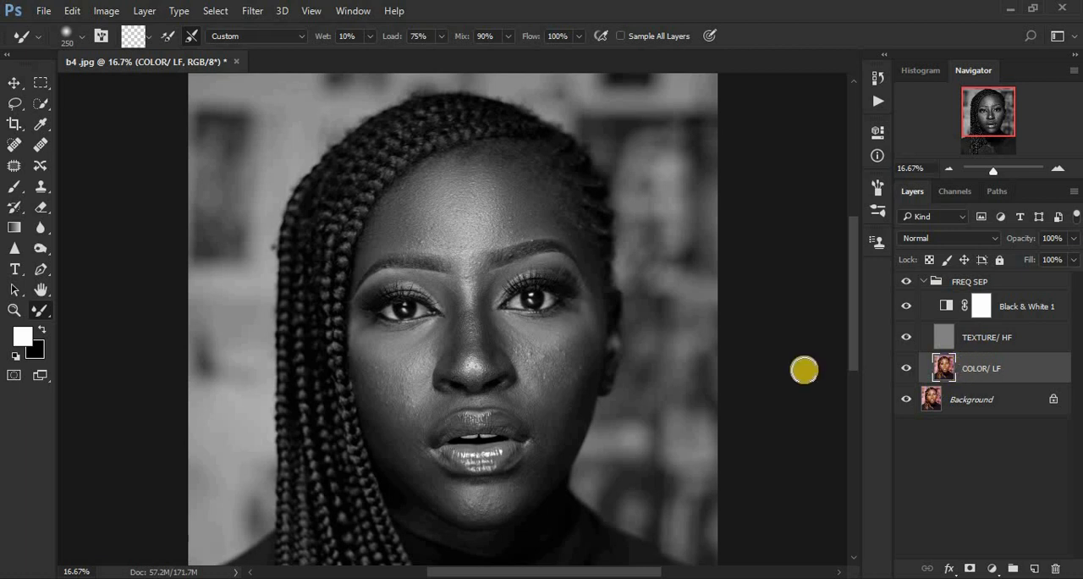
mouse_move(375, 352)
left_mouse_down()
mouse_move(419, 341)
mouse_move(401, 346)
mouse_move(381, 380)
mouse_move(366, 359)
mouse_move(390, 402)
mouse_move(369, 363)
mouse_move(407, 370)
mouse_move(424, 355)
mouse_move(383, 375)
mouse_move(422, 342)
mouse_move(379, 351)
mouse_move(362, 330)
mouse_move(391, 402)
mouse_move(384, 377)
mouse_move(430, 344)
mouse_move(380, 380)
mouse_move(366, 368)
mouse_move(409, 389)
mouse_move(393, 380)
mouse_move(379, 390)
mouse_move(381, 405)
mouse_move(363, 382)
mouse_move(395, 438)
mouse_move(377, 390)
mouse_move(388, 428)
mouse_move(382, 403)
mouse_move(420, 396)
mouse_move(372, 356)
left_mouse_up()
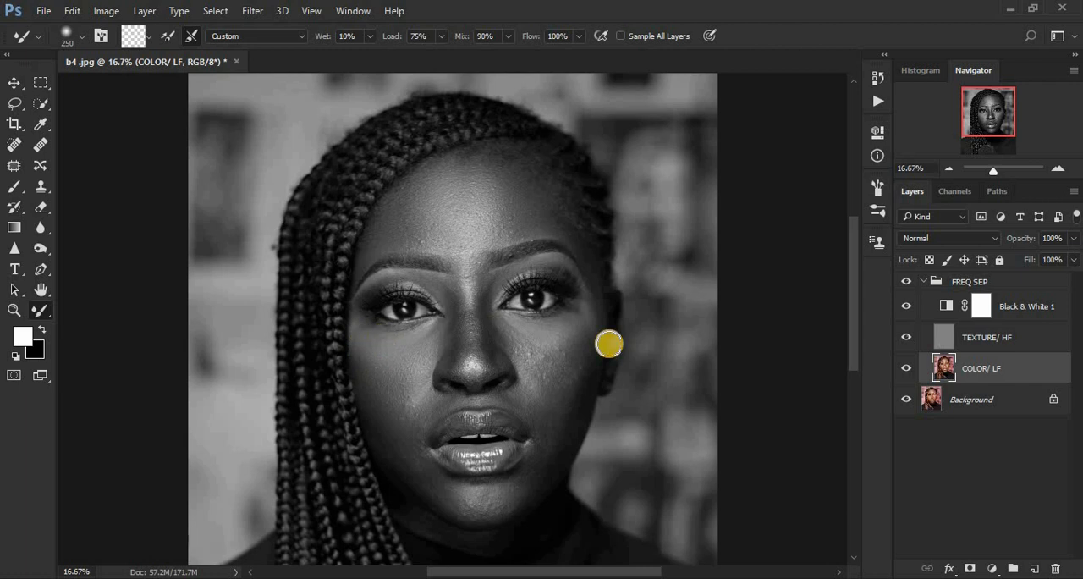
Step: Blend the patchy tones on the cheek on the ear side, from below the eye down toward the jaw
mouse_move(525, 337)
left_mouse_down()
mouse_move(592, 309)
mouse_move(573, 329)
mouse_move(589, 310)
mouse_move(583, 384)
left_mouse_up()
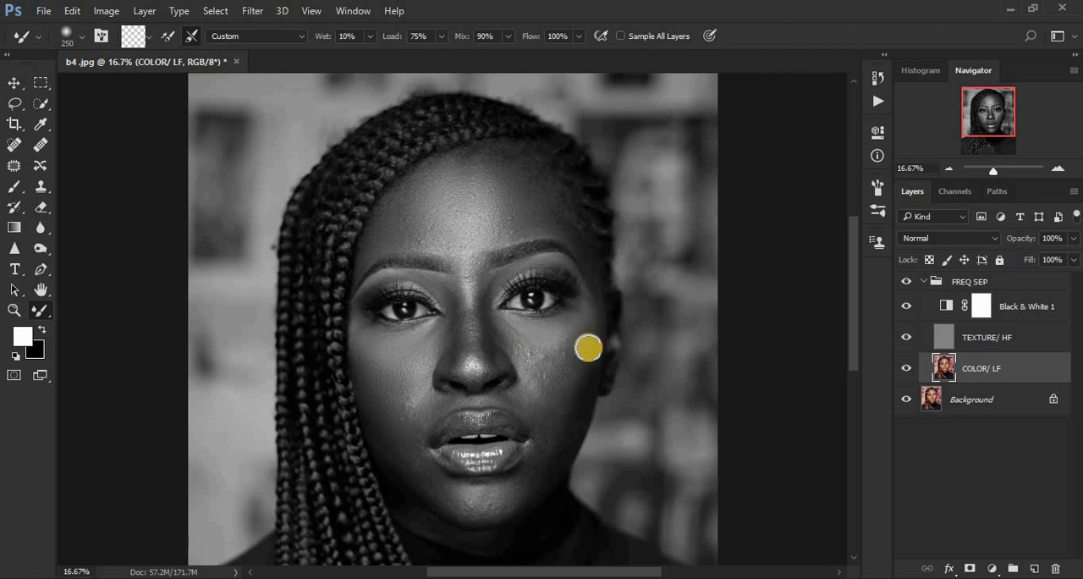
mouse_move(588, 347)
left_mouse_down()
mouse_move(576, 382)
mouse_move(583, 355)
mouse_move(553, 360)
mouse_move(562, 351)
mouse_move(534, 356)
mouse_move(515, 341)
mouse_move(543, 350)
mouse_move(586, 311)
mouse_move(582, 332)
mouse_move(599, 324)
mouse_move(573, 376)
mouse_move(539, 356)
mouse_move(563, 350)
mouse_move(585, 314)
mouse_move(569, 417)
left_mouse_up()
mouse_move(525, 372)
left_mouse_down()
mouse_move(535, 353)
mouse_move(543, 358)
mouse_move(510, 339)
mouse_move(537, 344)
mouse_move(520, 329)
mouse_move(581, 316)
left_mouse_up()
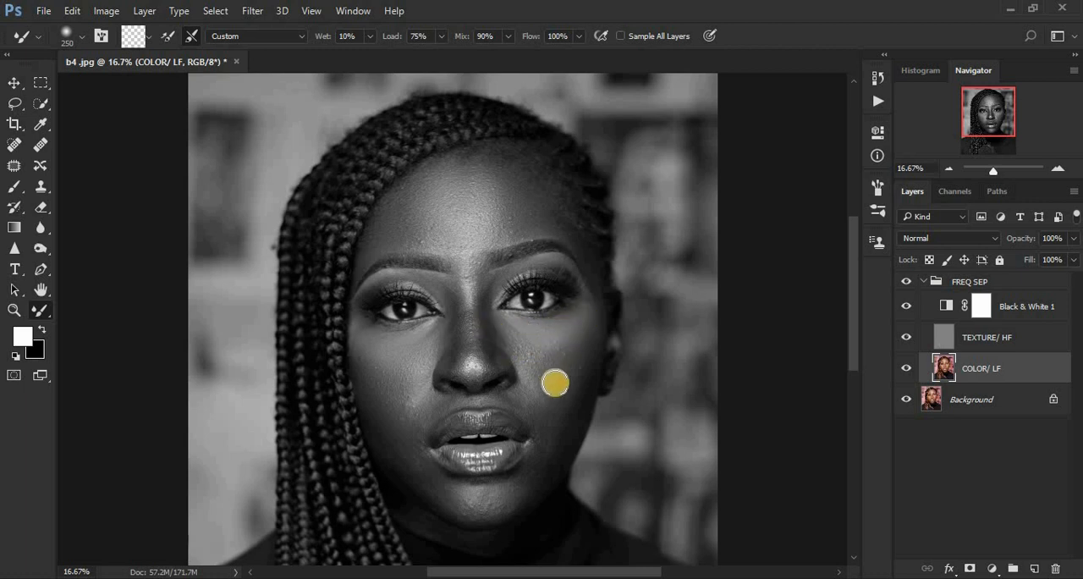
mouse_move(560, 376)
left_mouse_down()
mouse_move(572, 365)
mouse_move(580, 378)
left_mouse_up()
mouse_move(574, 397)
left_mouse_down()
mouse_move(583, 358)
mouse_move(559, 408)
mouse_move(562, 390)
left_mouse_up()
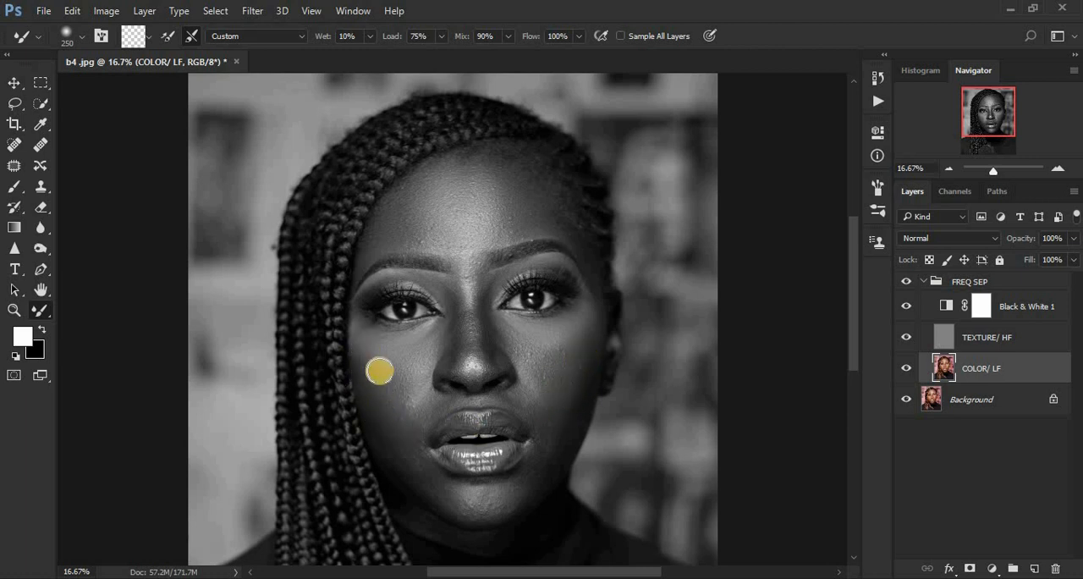
Step: Blend the lower cheek and jawline beside the braids and the chin below the lips
mouse_move(394, 417)
left_mouse_down()
mouse_move(413, 466)
mouse_move(401, 431)
mouse_move(412, 392)
mouse_move(418, 413)
mouse_move(383, 438)
left_mouse_up()
mouse_move(471, 502)
left_mouse_down()
mouse_move(498, 496)
mouse_move(461, 499)
left_mouse_up()
left_click_drag(405, 458, 424, 479)
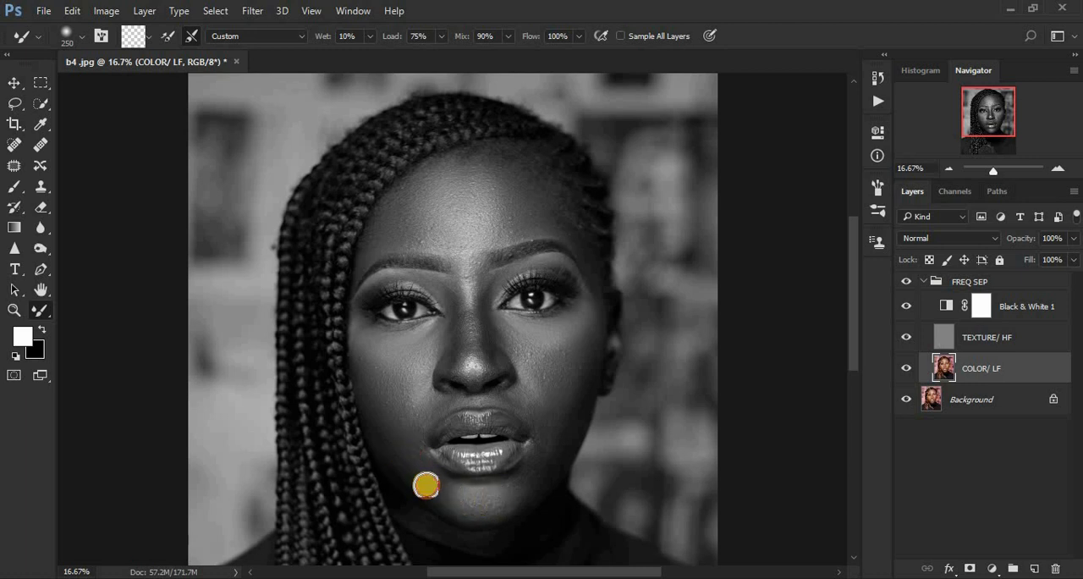
left_click_drag(396, 445, 422, 462)
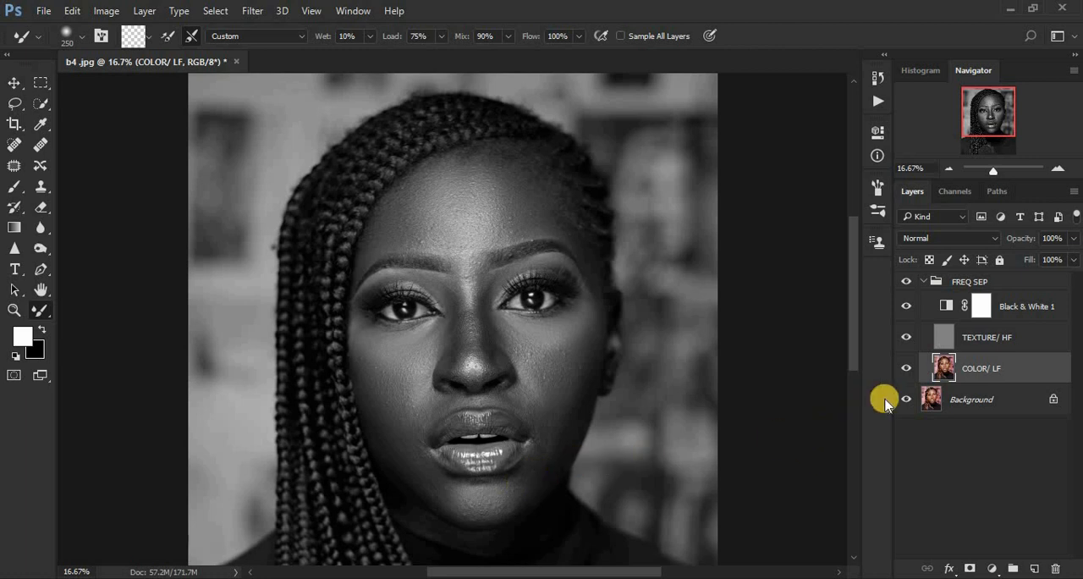
Step: Hide the TEXTURE/ HF and Black & White 1 layers and blend the remaining transitions on the jaw, chin, cheeks and forehead in color
left_click(906, 338)
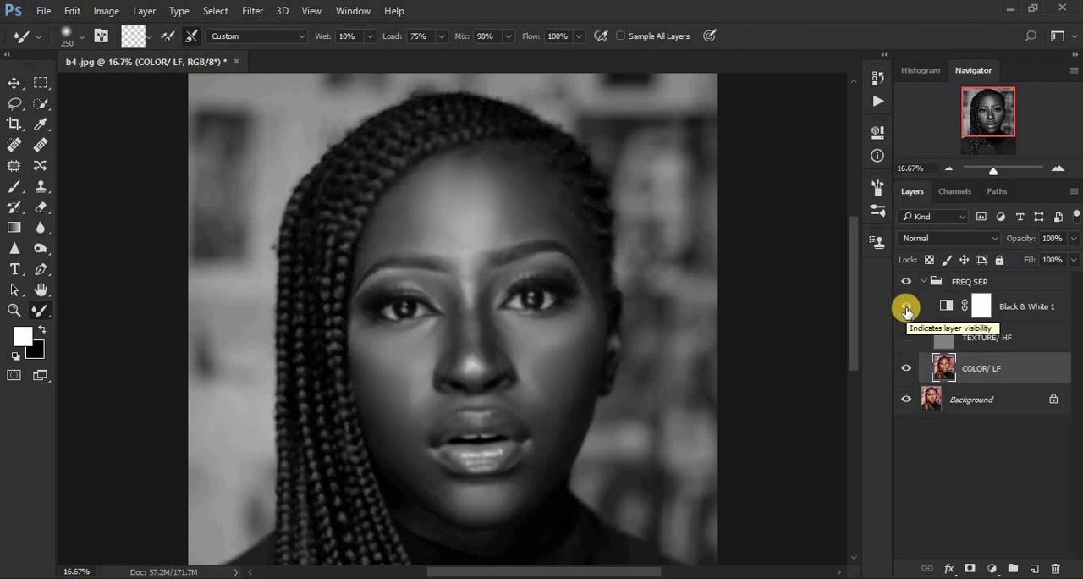
left_click(906, 307)
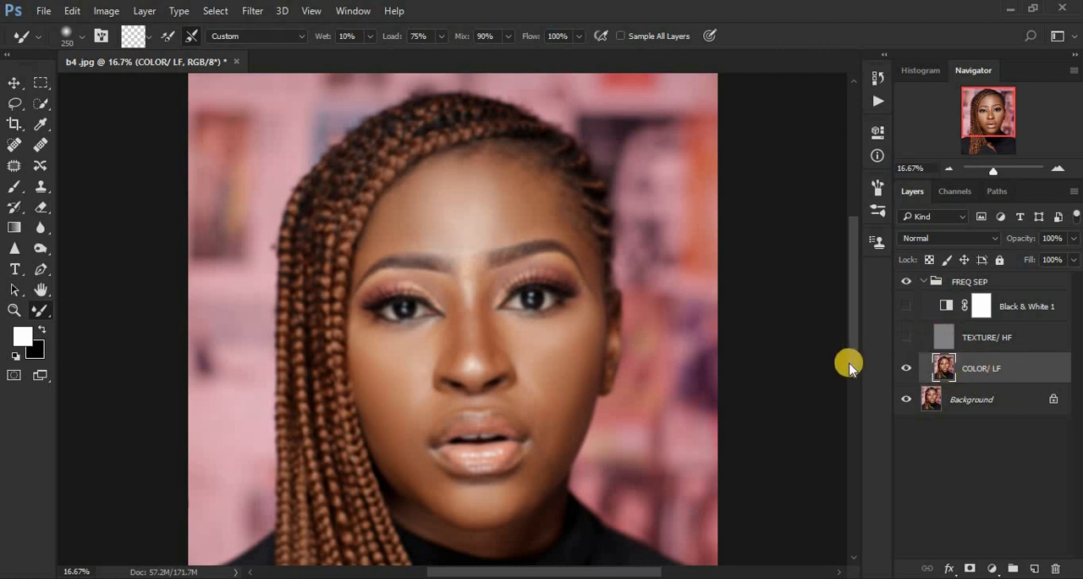
mouse_move(380, 430)
left_mouse_down()
mouse_move(399, 457)
mouse_move(387, 443)
left_mouse_up()
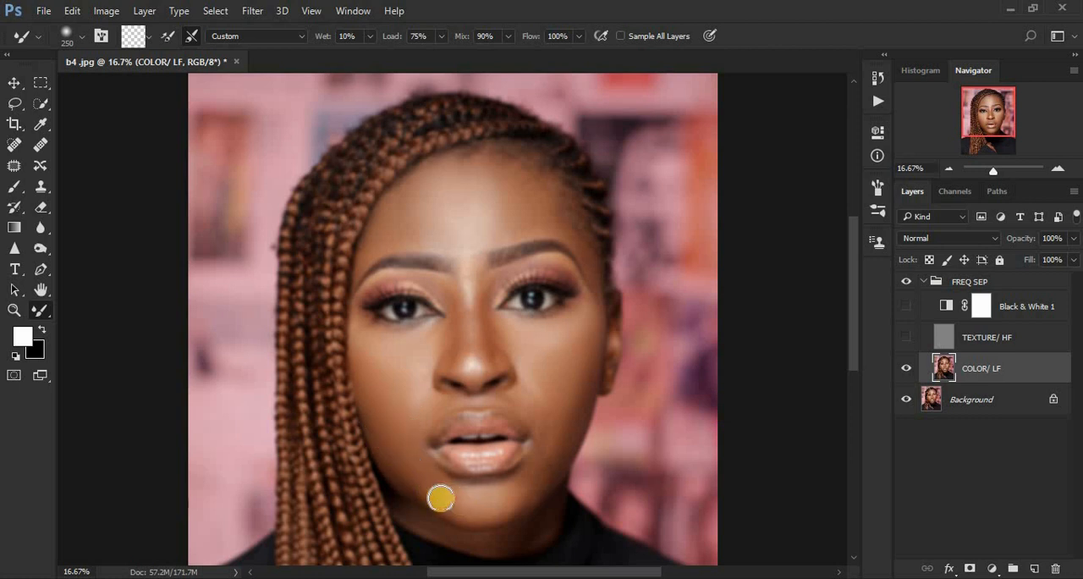
mouse_move(441, 497)
left_mouse_down()
mouse_move(504, 504)
mouse_move(553, 450)
mouse_move(547, 467)
mouse_move(582, 400)
mouse_move(561, 444)
mouse_move(525, 400)
mouse_move(551, 408)
mouse_move(562, 360)
mouse_move(534, 360)
left_mouse_up()
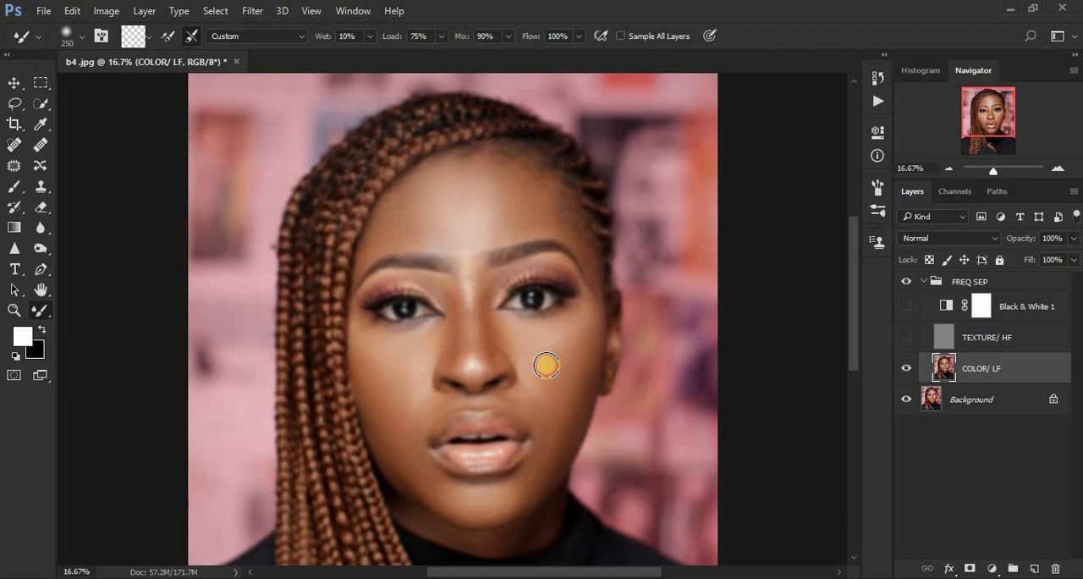
left_click_drag(389, 373, 370, 379)
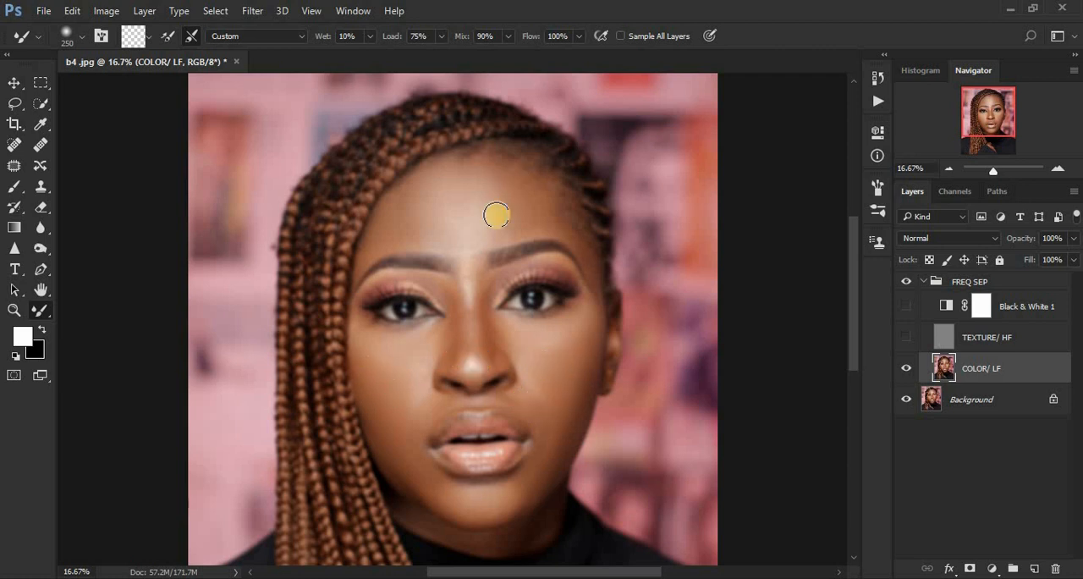
mouse_move(468, 204)
left_mouse_down()
mouse_move(455, 189)
mouse_move(419, 211)
mouse_move(432, 190)
left_mouse_up()
left_click_drag(579, 343, 562, 361)
Step: Show the TEXTURE/ HF and Black & White 1 layers again and blend the lower cheek and nose bridge, reducing the brush size to 175
left_click(906, 332)
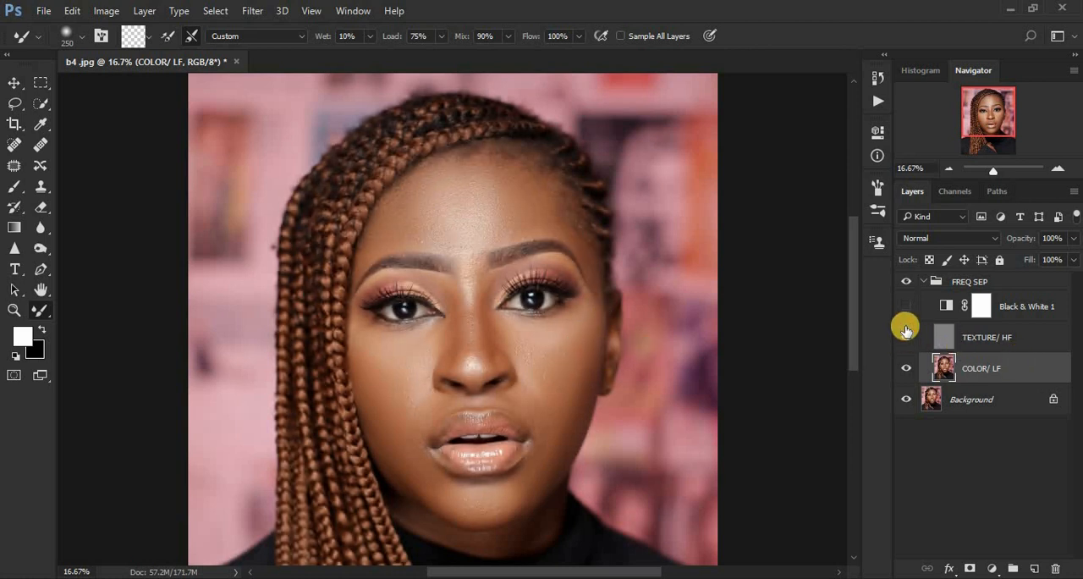
left_click(907, 308)
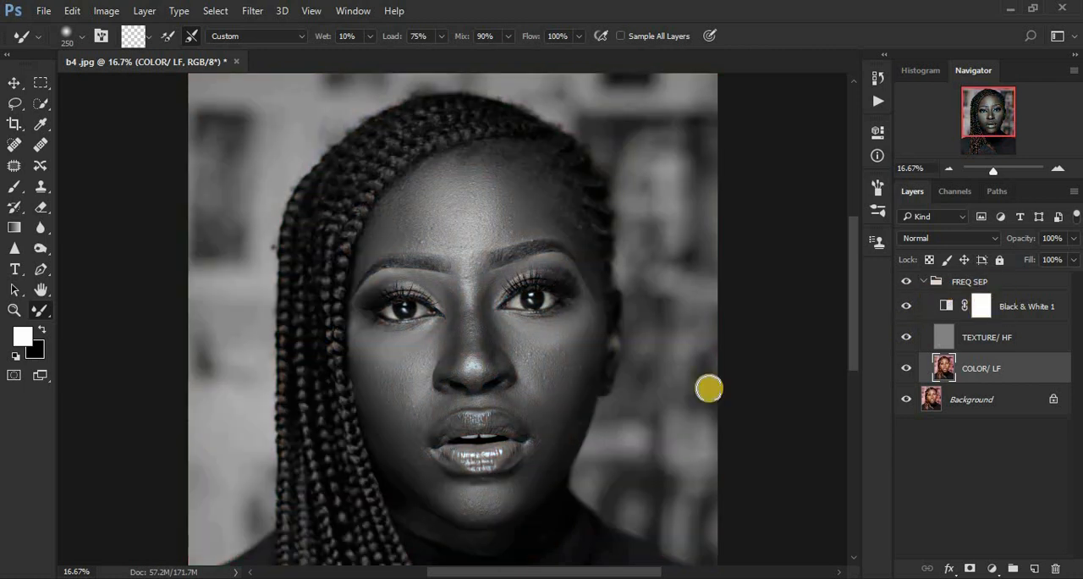
mouse_move(572, 409)
left_mouse_down()
mouse_move(530, 485)
mouse_move(480, 504)
mouse_move(433, 486)
mouse_move(396, 452)
mouse_move(411, 466)
mouse_move(399, 417)
mouse_move(413, 442)
mouse_move(404, 417)
mouse_move(407, 405)
mouse_move(413, 441)
mouse_move(429, 367)
mouse_move(432, 382)
mouse_move(463, 378)
left_mouse_up()
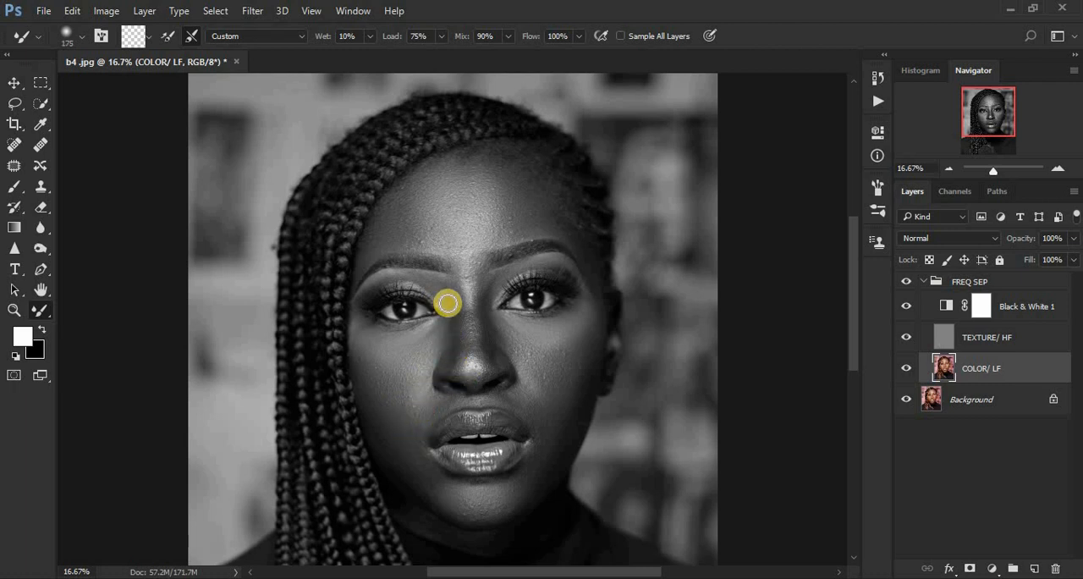
mouse_move(448, 300)
left_mouse_down()
mouse_move(447, 354)
mouse_move(452, 304)
mouse_move(436, 281)
mouse_move(483, 309)
mouse_move(485, 330)
mouse_move(483, 307)
mouse_move(482, 355)
mouse_move(494, 279)
mouse_move(471, 259)
left_mouse_up()
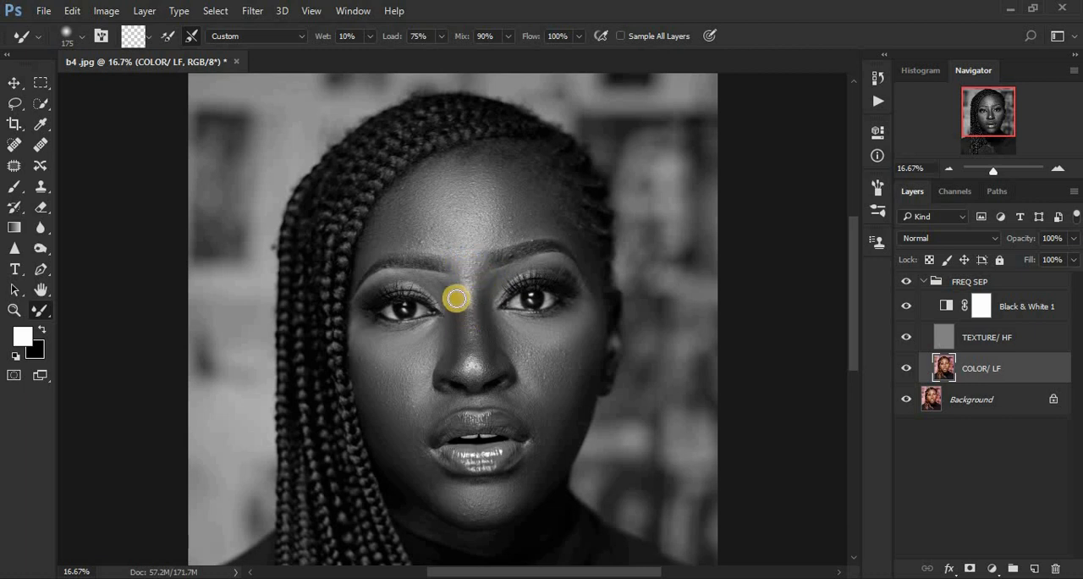
Step: Blend the uneven tones along the nose bridge from between the brows down to the nose tip
left_click_drag(461, 314, 460, 353)
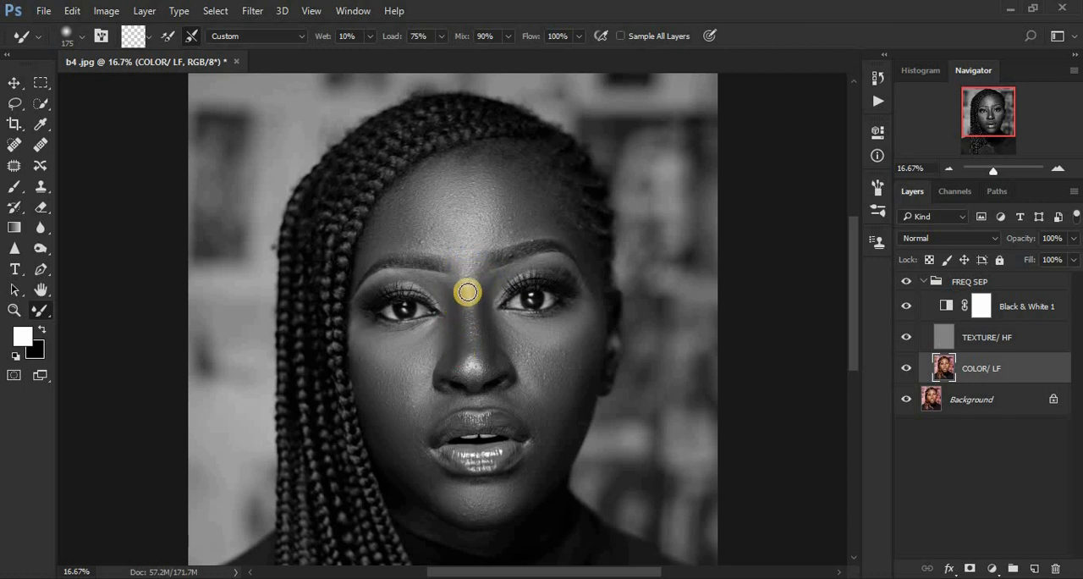
mouse_move(467, 285)
left_mouse_down()
mouse_move(475, 369)
mouse_move(468, 365)
mouse_move(485, 336)
mouse_move(485, 363)
mouse_move(466, 377)
mouse_move(454, 365)
mouse_move(460, 340)
mouse_move(466, 375)
left_mouse_up()
left_click_drag(460, 342, 462, 364)
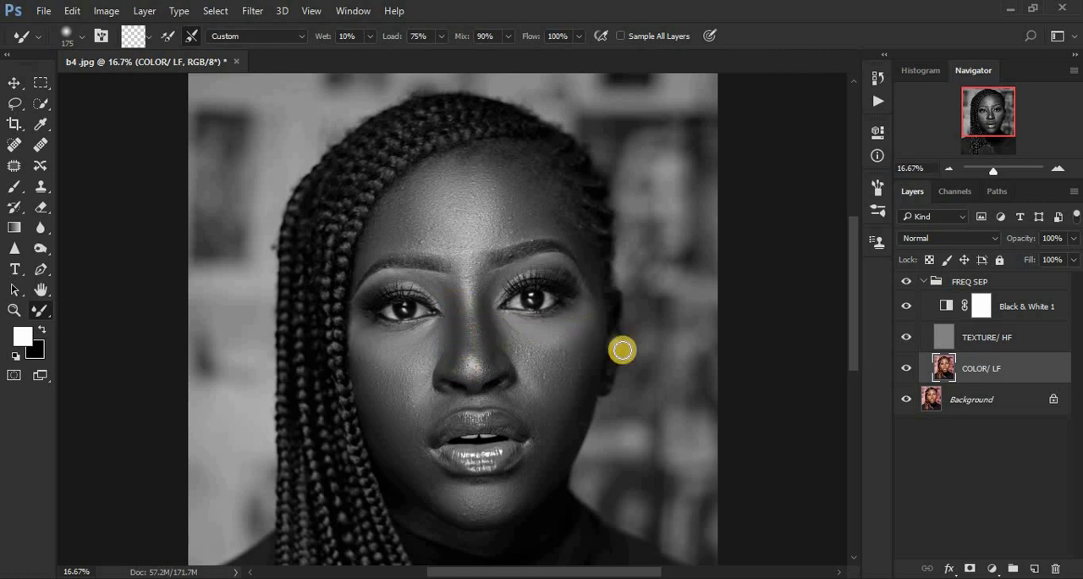
Step: Hide the Black & White 1 layer and toggle the FREQ SEP group's visibility to compare the retouch with the original
left_click(904, 308)
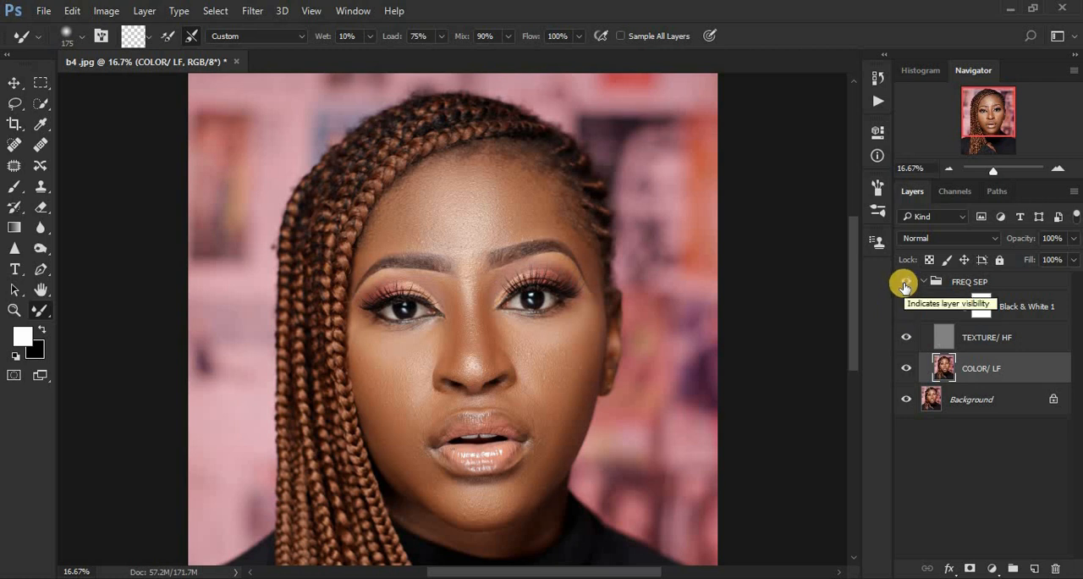
left_click(903, 283)
left_click(904, 284)
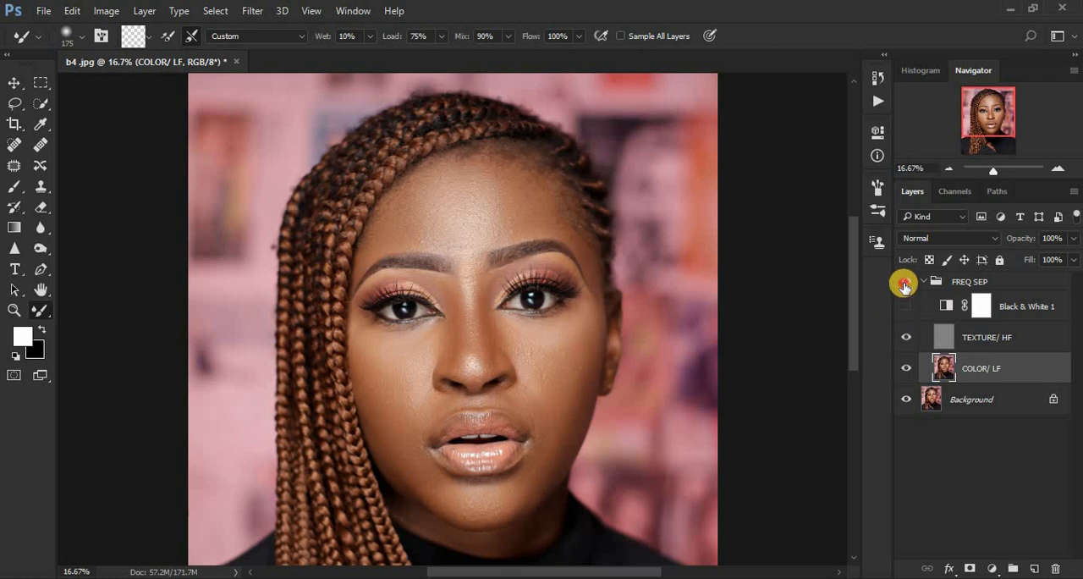
left_click(904, 284)
left_click(904, 285)
left_click(904, 285)
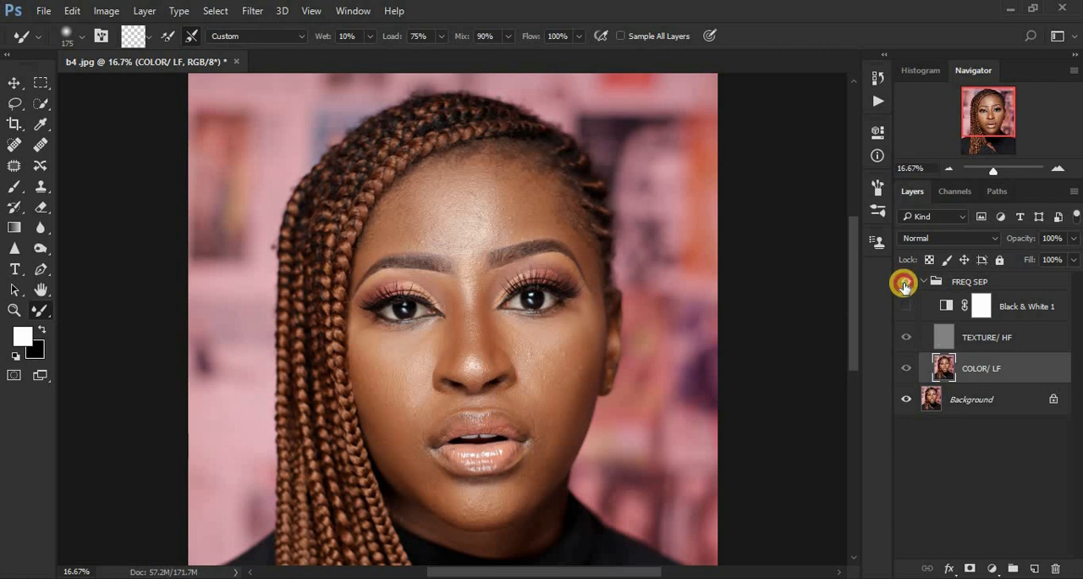
left_click(903, 284)
left_click(904, 284)
left_click(904, 284)
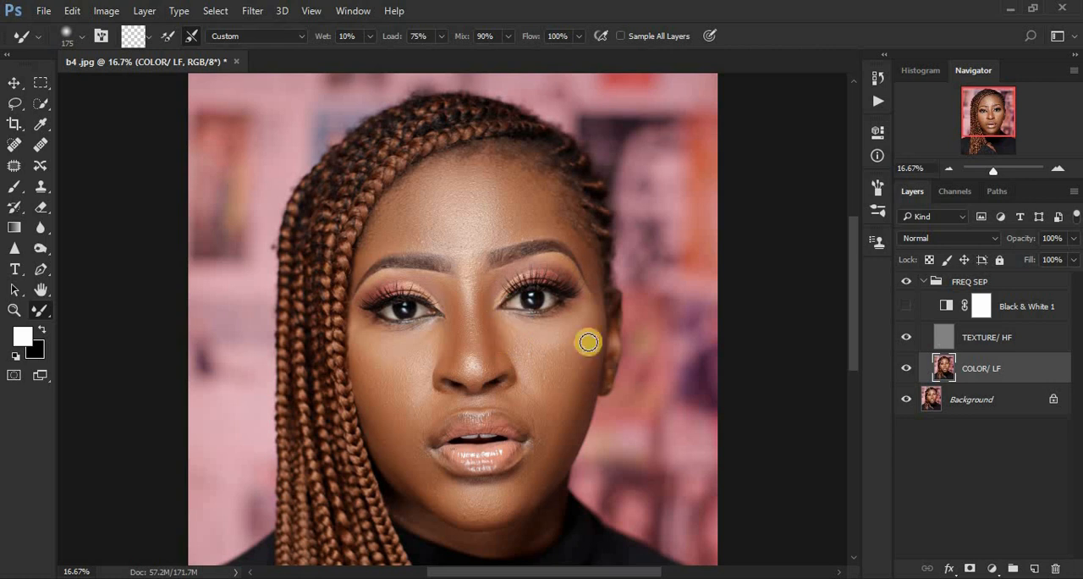
Step: Show the Black & White 1 layer again and blend the tones on the nose, ear-side cheek, under the chin and along the braid-side jaw
left_click(905, 306)
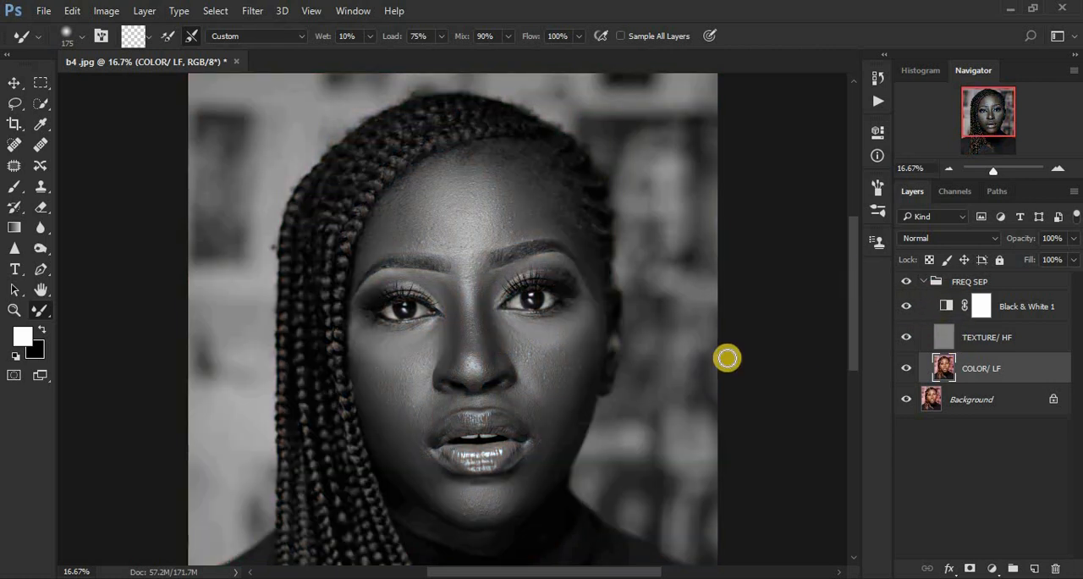
mouse_move(464, 356)
left_mouse_down()
mouse_move(459, 343)
mouse_move(460, 365)
mouse_move(481, 364)
mouse_move(482, 316)
mouse_move(517, 321)
mouse_move(498, 327)
mouse_move(519, 347)
mouse_move(556, 346)
mouse_move(609, 305)
left_mouse_up()
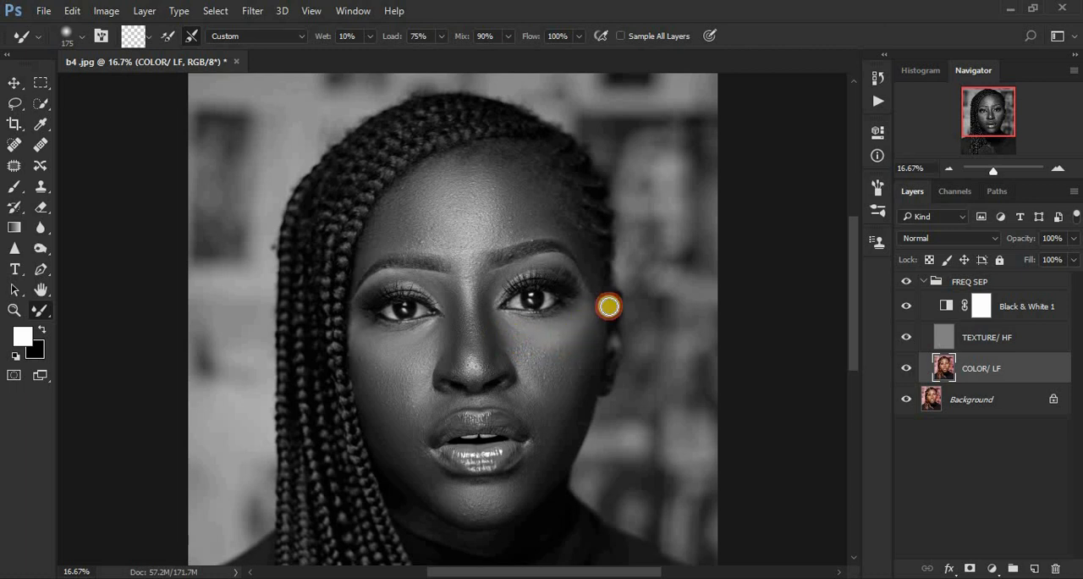
left_click_drag(852, 309, 852, 345)
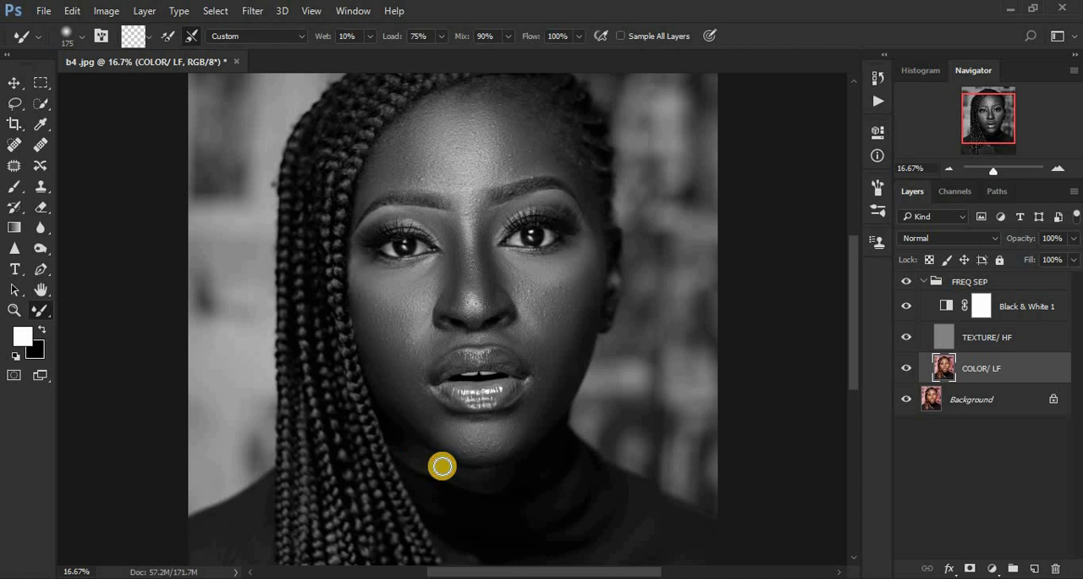
left_click_drag(506, 476, 461, 474)
mouse_move(414, 418)
left_mouse_down()
mouse_move(435, 426)
mouse_move(384, 390)
mouse_move(395, 396)
left_mouse_up()
Step: Blend the tones on the raised hand and from the chin up to the braid-side mouth corner
left_click_drag(850, 326, 856, 380)
mouse_move(489, 394)
left_mouse_down()
mouse_move(497, 426)
mouse_move(462, 406)
mouse_move(486, 425)
mouse_move(462, 402)
left_mouse_up()
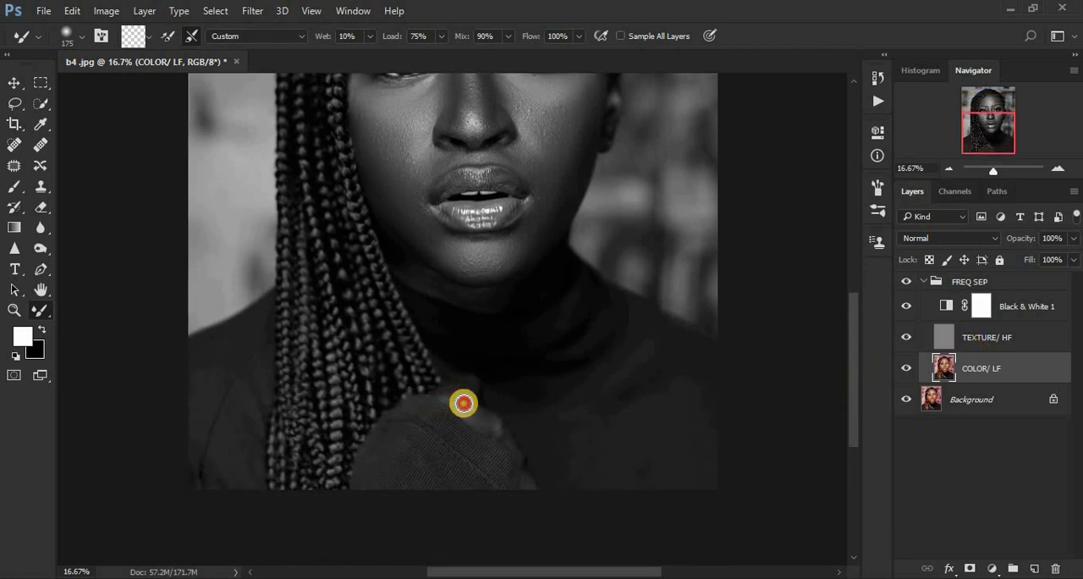
mouse_move(460, 282)
left_mouse_down()
mouse_move(493, 269)
mouse_move(443, 259)
mouse_move(456, 267)
mouse_move(433, 242)
mouse_move(476, 268)
mouse_move(505, 266)
mouse_move(522, 242)
mouse_move(452, 254)
mouse_move(420, 234)
mouse_move(418, 180)
left_mouse_up()
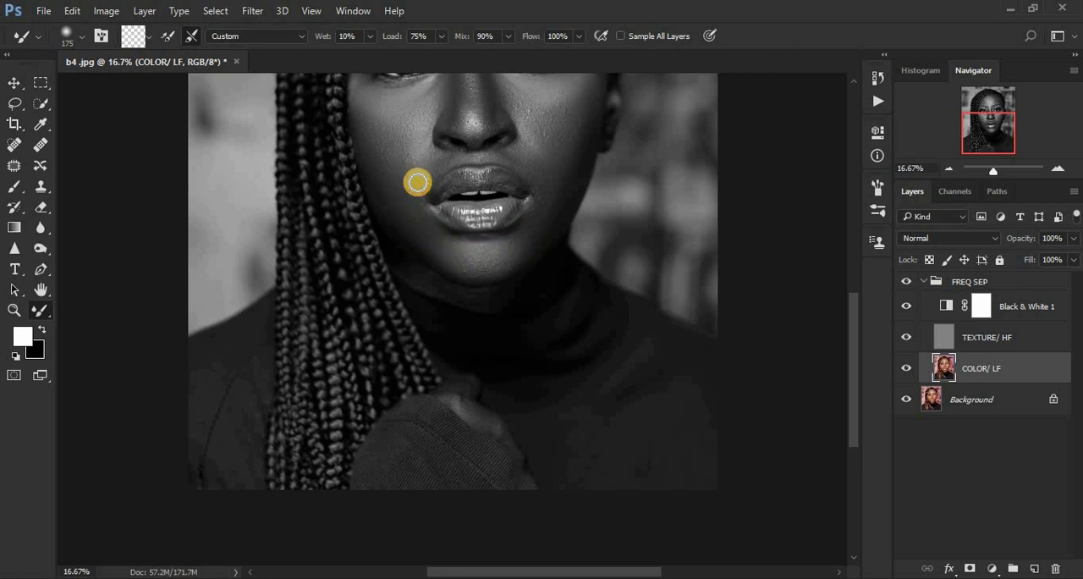
Step: Blend the skin between nose and upper lip, around both mouth corners and down the cheek beside the braids
key("ctrl+plus")
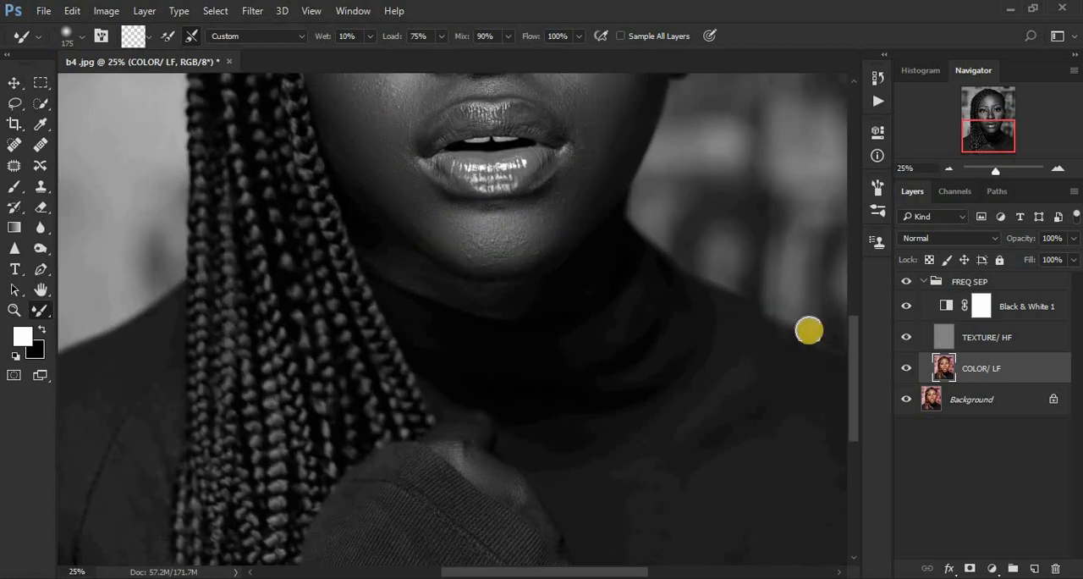
left_click_drag(854, 372, 853, 343)
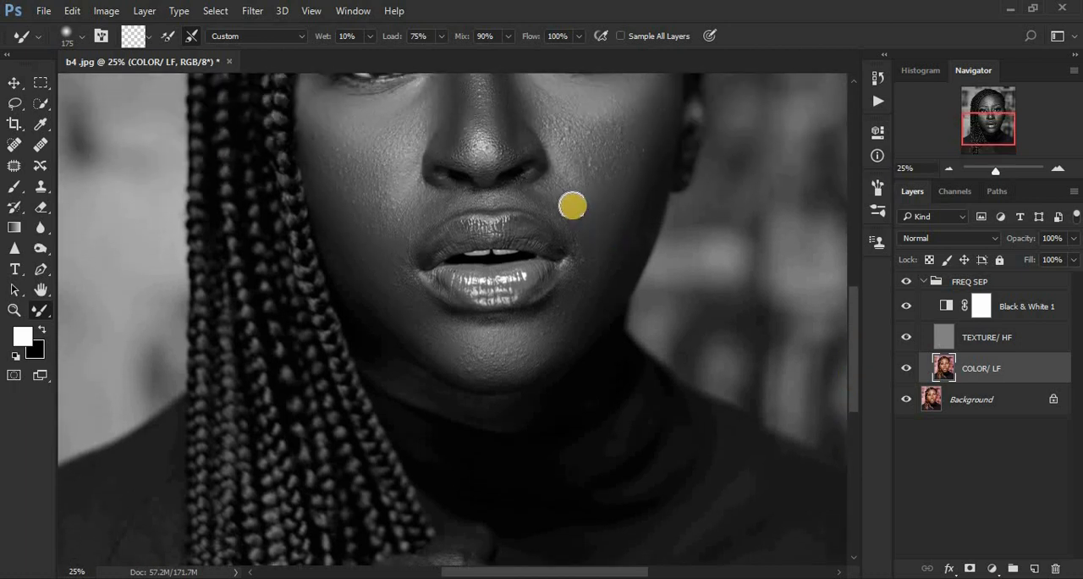
mouse_move(541, 193)
left_mouse_down()
mouse_move(586, 264)
mouse_move(573, 227)
mouse_move(585, 264)
left_mouse_up()
left_click_drag(534, 198, 530, 194)
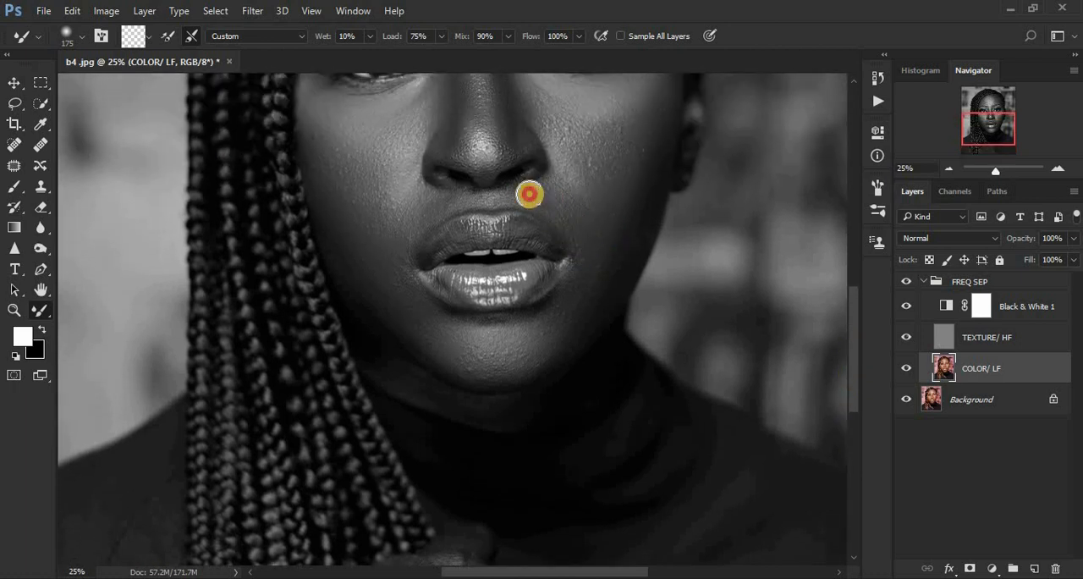
mouse_move(399, 230)
left_mouse_down()
mouse_move(446, 198)
mouse_move(421, 206)
mouse_move(396, 251)
mouse_move(398, 236)
mouse_move(396, 285)
mouse_move(391, 252)
left_mouse_up()
left_click_drag(332, 198, 381, 301)
Step: Delete the Black & White 1 adjustment layer from the FREQ SEP group
key("ctrl+minus")
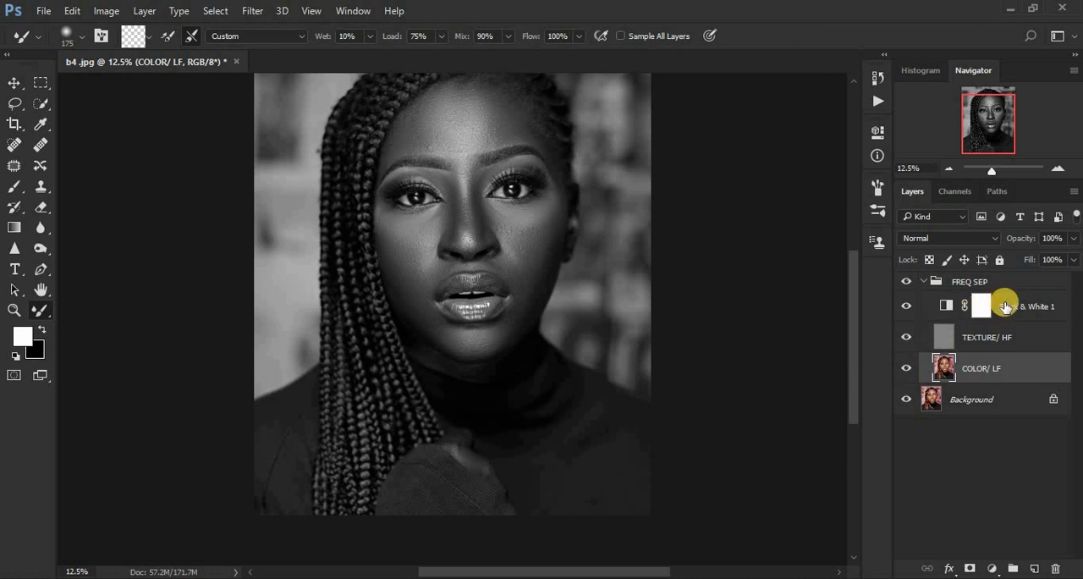
left_click_drag(1005, 306, 1056, 568)
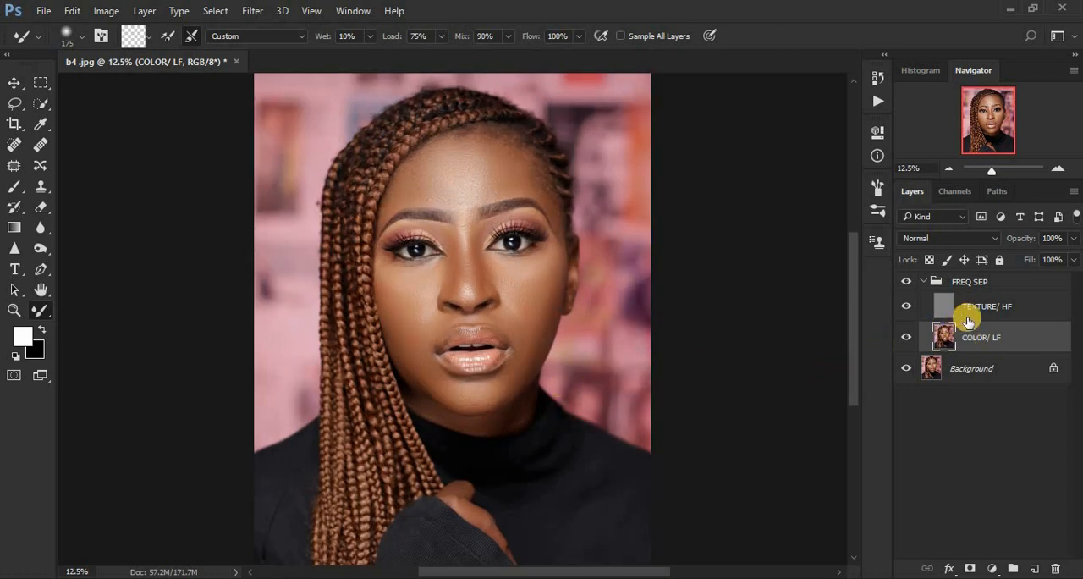
Step: Select the forehead skin between the hairline and the eyebrows with the Lasso tool on the COLOR/ LF layer
left_click(14, 105)
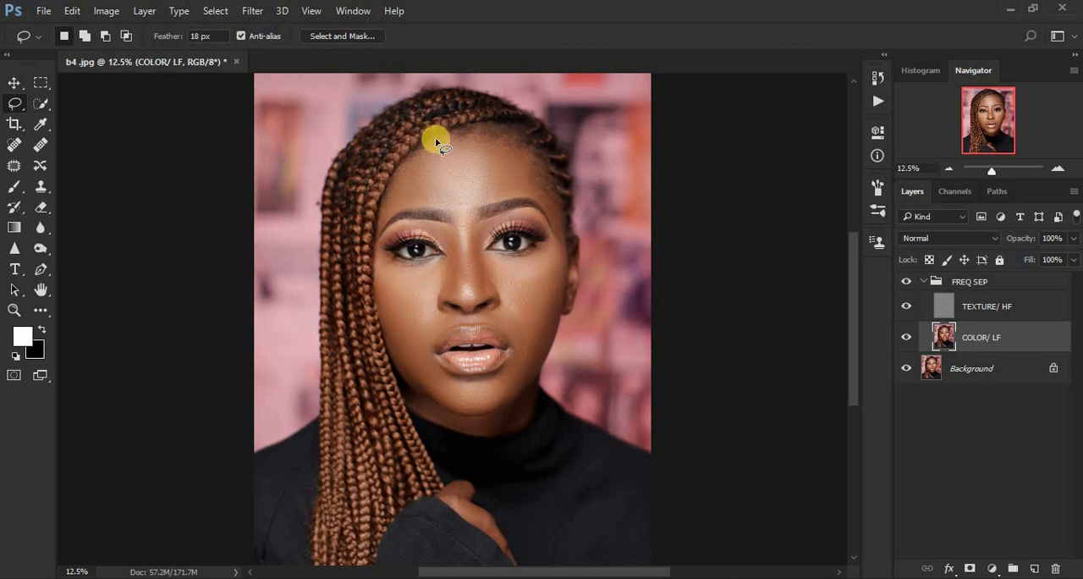
key("ctrl+plus")
key("ctrl+plus")
key("ctrl+plus")
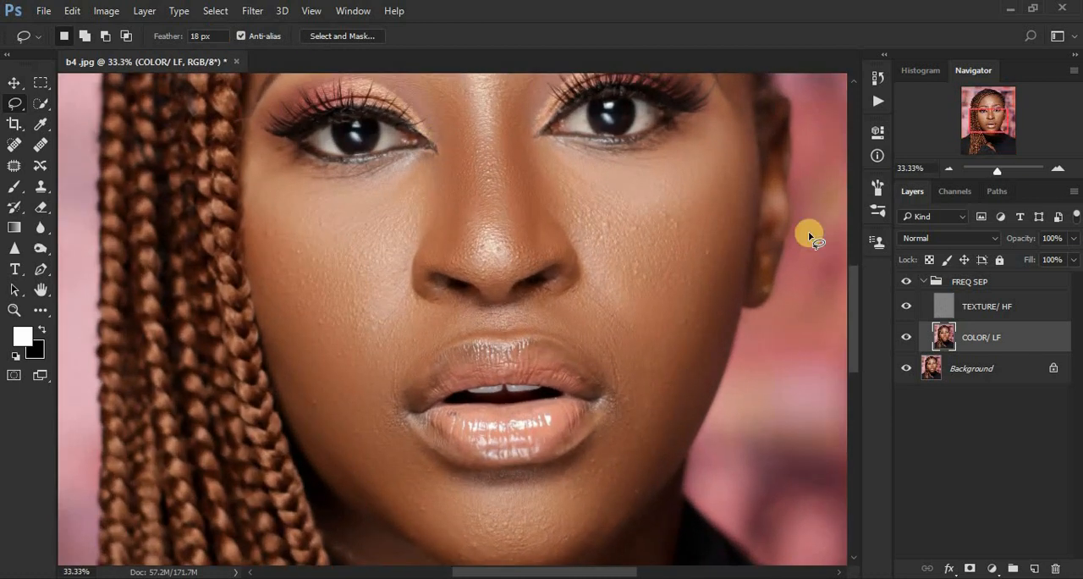
left_click_drag(853, 311, 854, 243)
mouse_move(365, 174)
left_mouse_down()
mouse_move(442, 136)
mouse_move(520, 126)
mouse_move(632, 155)
mouse_move(667, 182)
mouse_move(703, 246)
mouse_move(734, 316)
mouse_move(744, 392)
mouse_move(724, 385)
mouse_move(685, 310)
mouse_move(654, 296)
mouse_move(479, 331)
mouse_move(317, 325)
mouse_move(265, 372)
mouse_move(267, 322)
mouse_move(310, 233)
mouse_move(366, 166)
left_mouse_up()
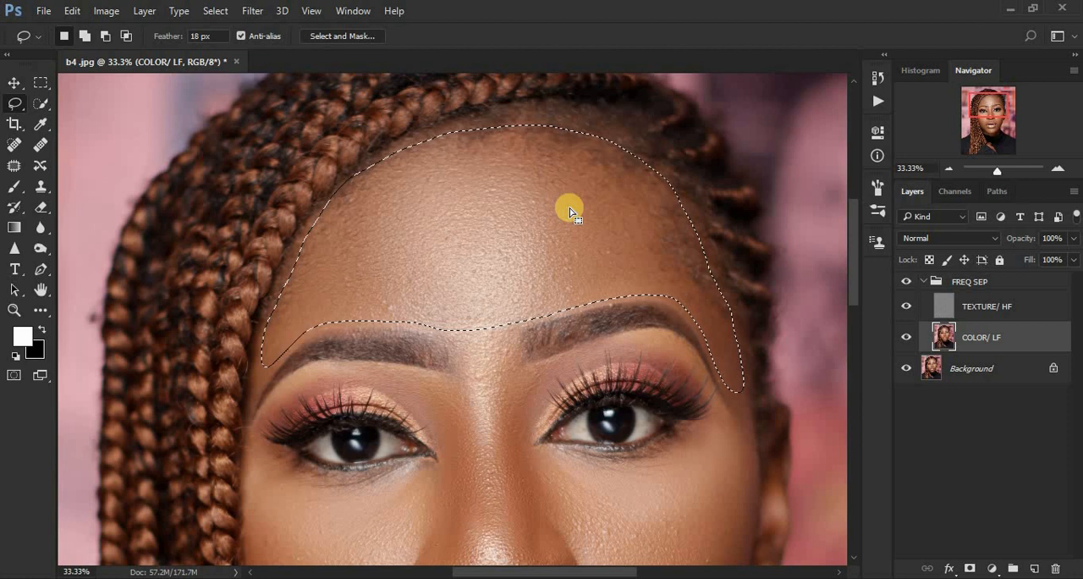
Step: Open Gaussian Blur for the selected forehead and raise the radius to 33.2 pixels
left_click(252, 11)
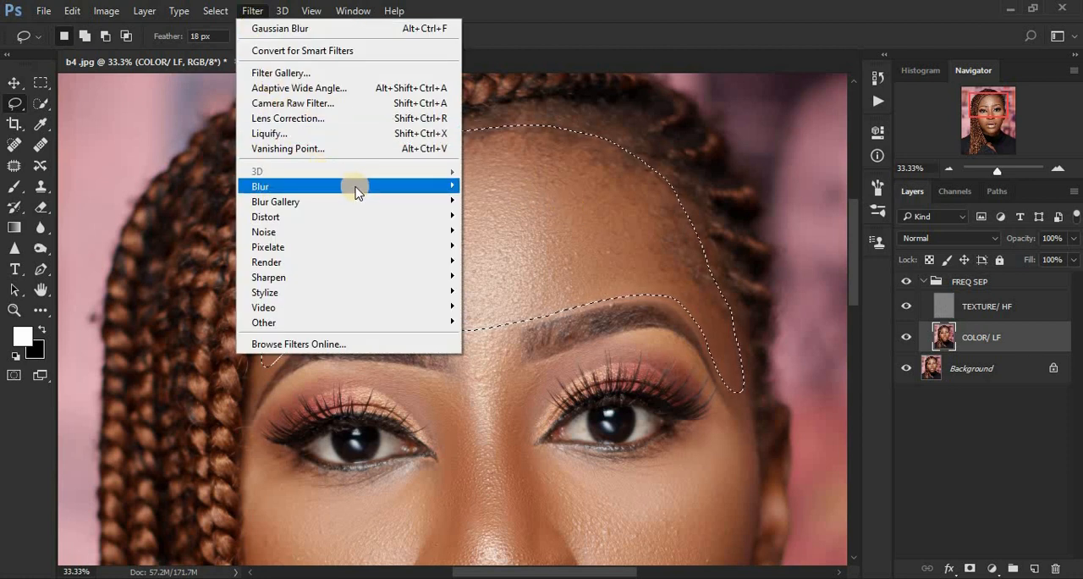
mouse_move(358, 188)
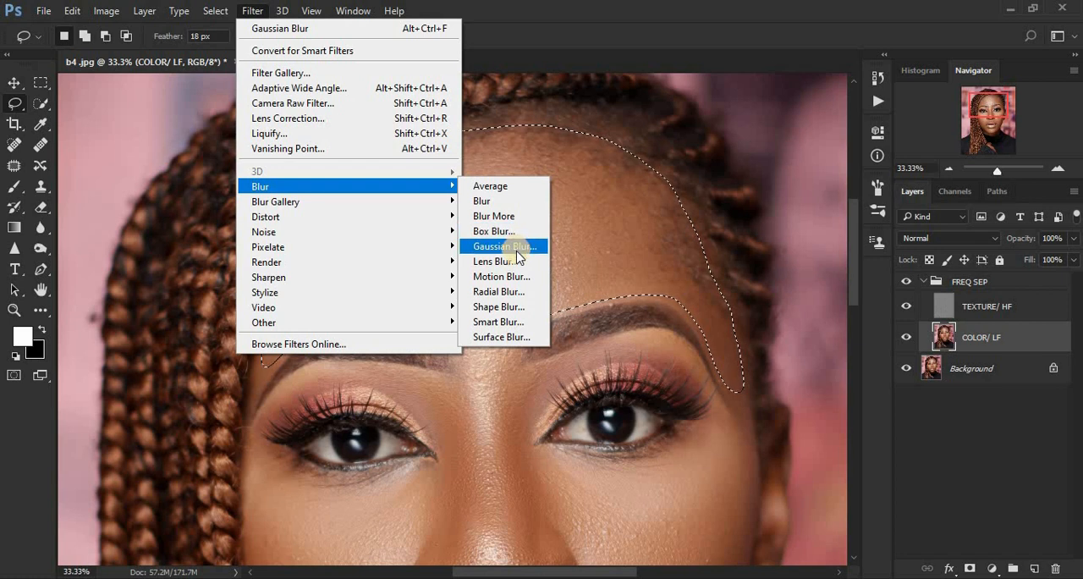
left_click(512, 246)
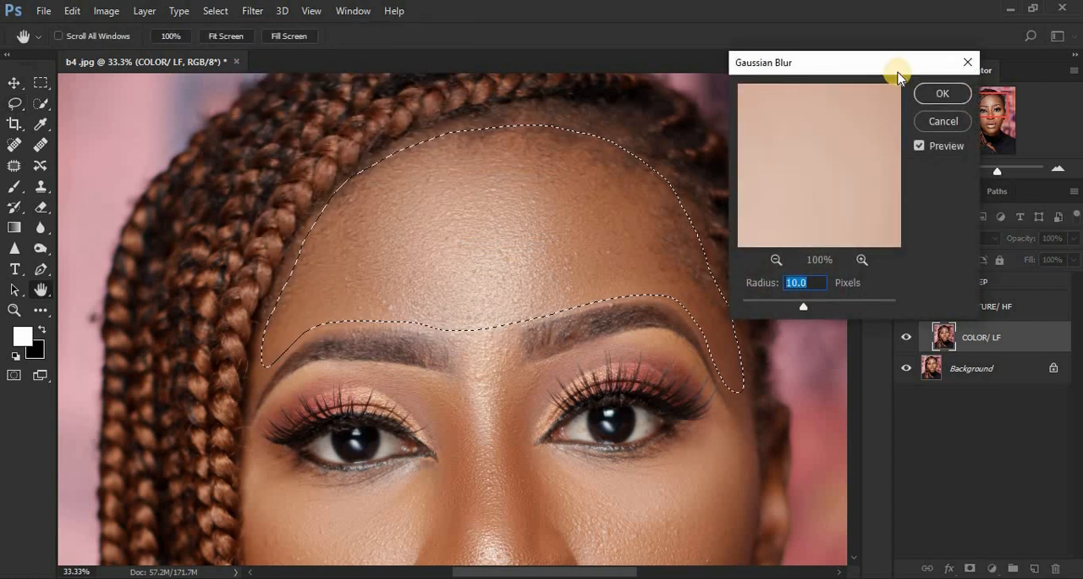
left_click_drag(888, 55, 892, 52)
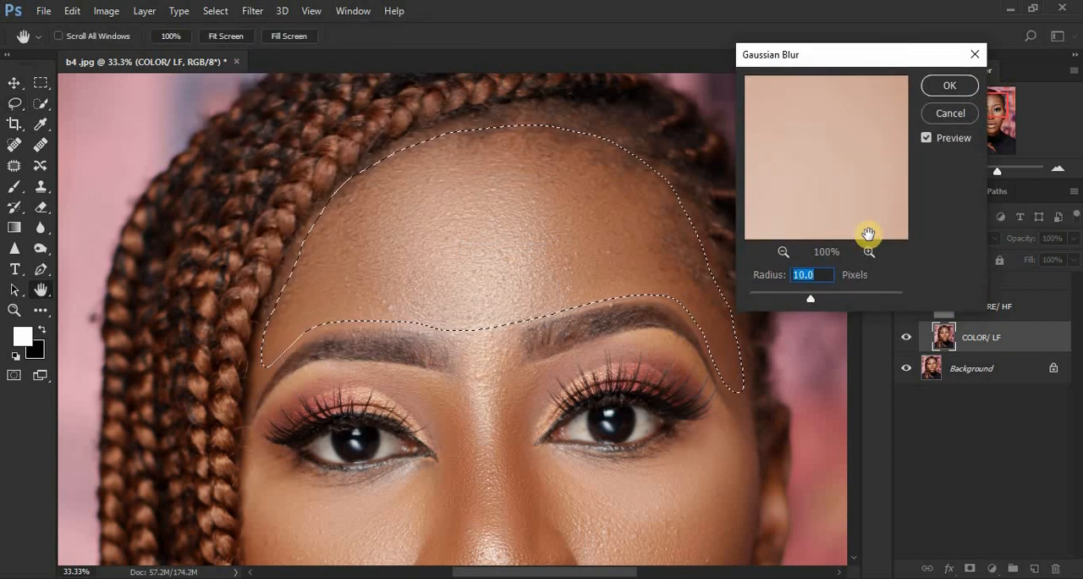
key("ctrl+minus")
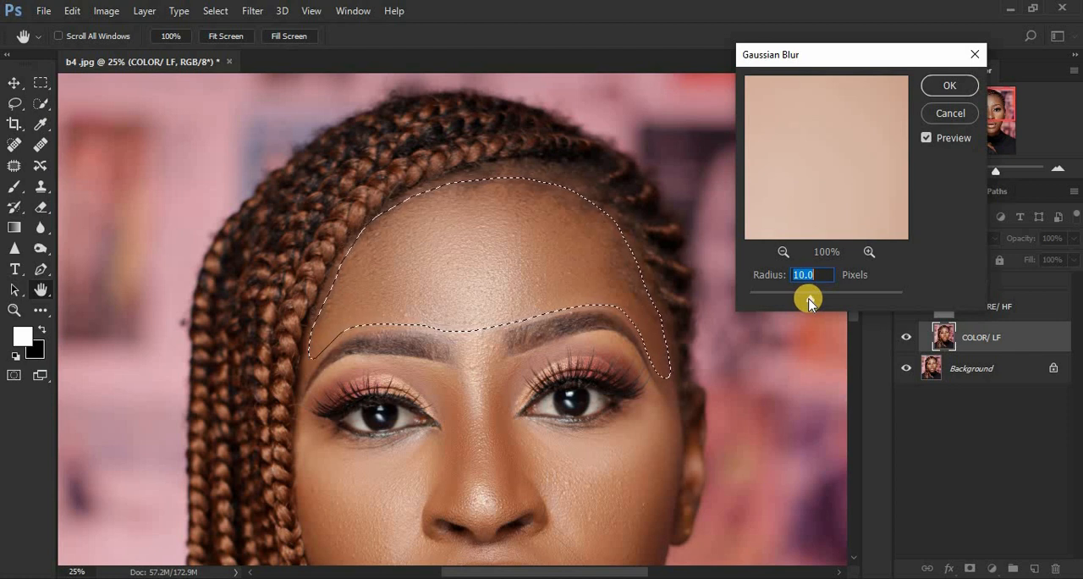
left_click(811, 298)
left_click_drag(816, 299, 818, 299)
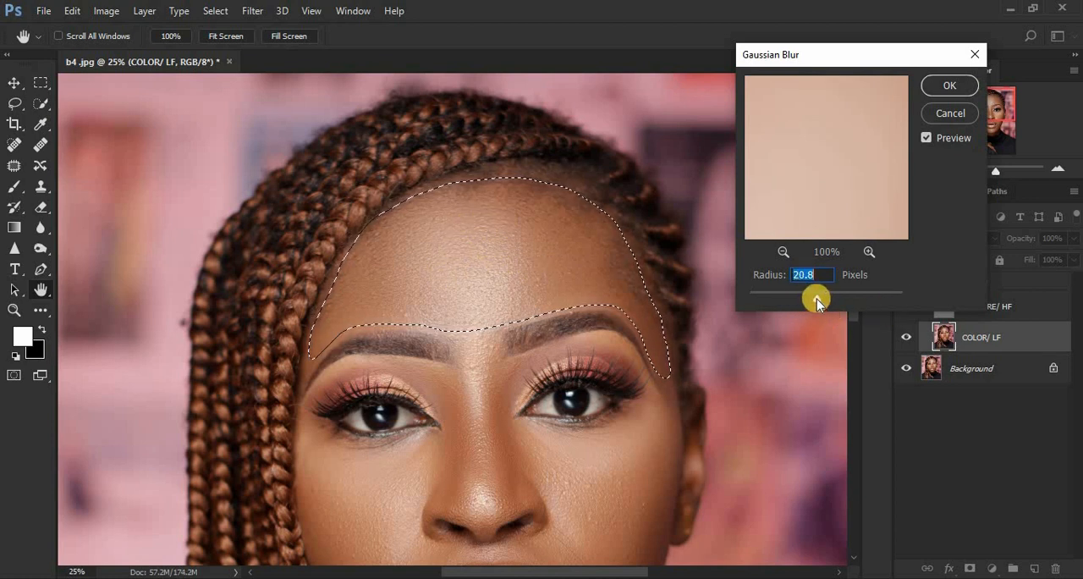
left_click_drag(817, 299, 825, 299)
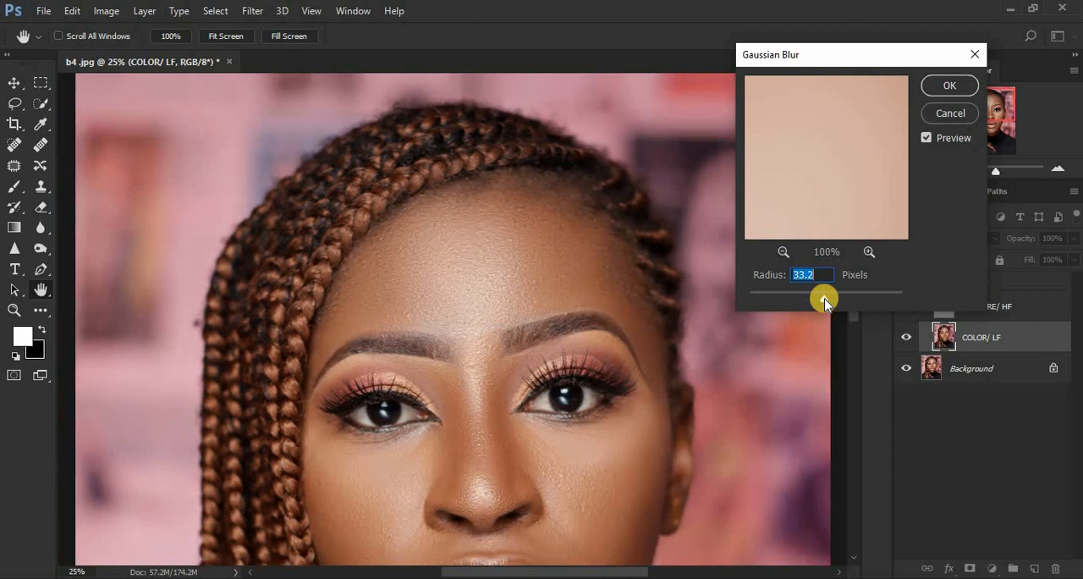
Step: Preview the whole portrait and try a Gaussian Blur radius of 10 pixels on the forehead
key("ctrl+minus")
key("ctrl+minus")
key("ctrl+minus")
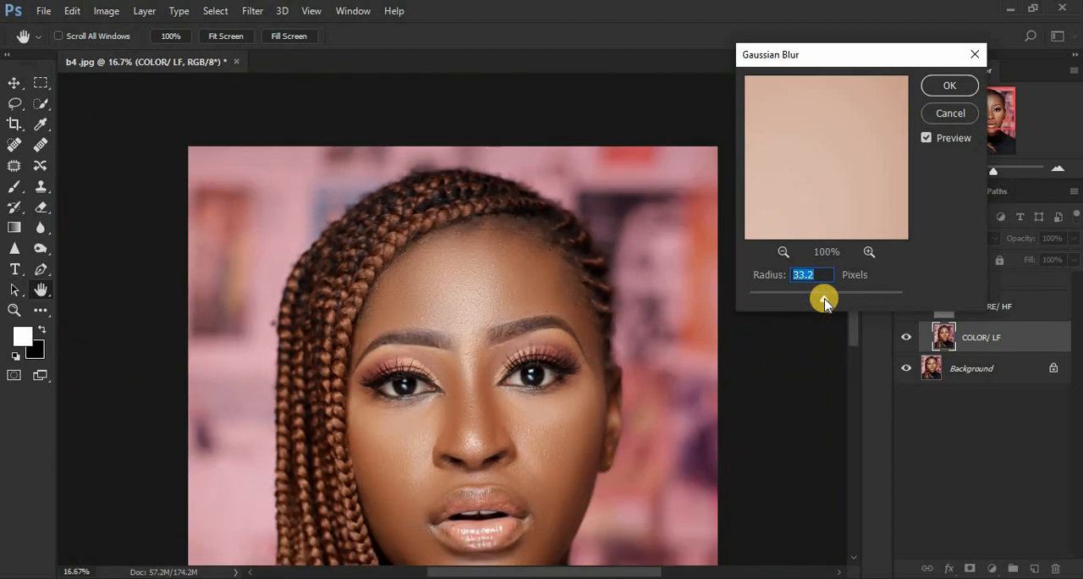
key("ctrl+plus")
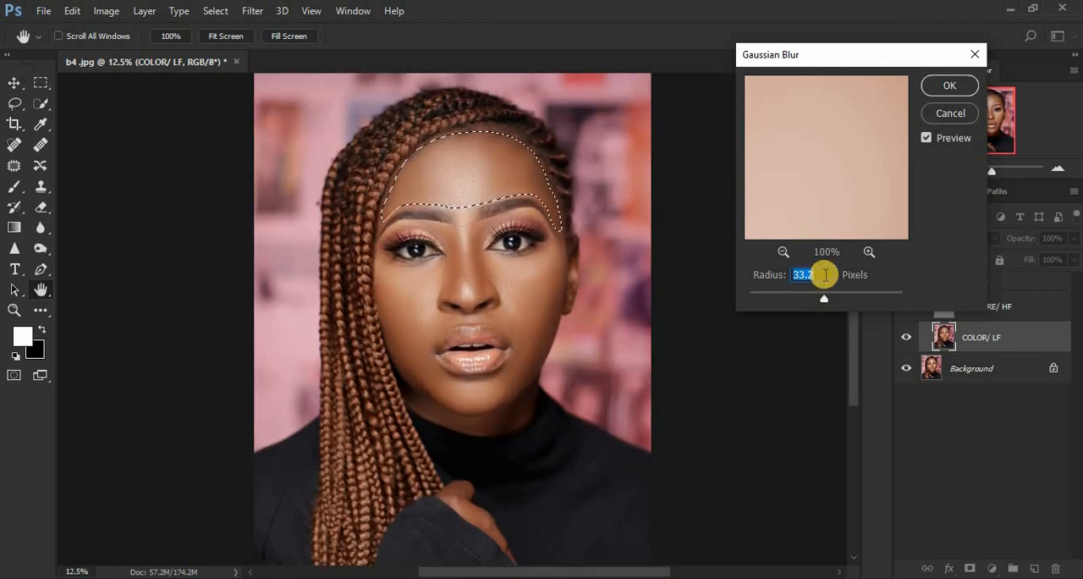
type("1")
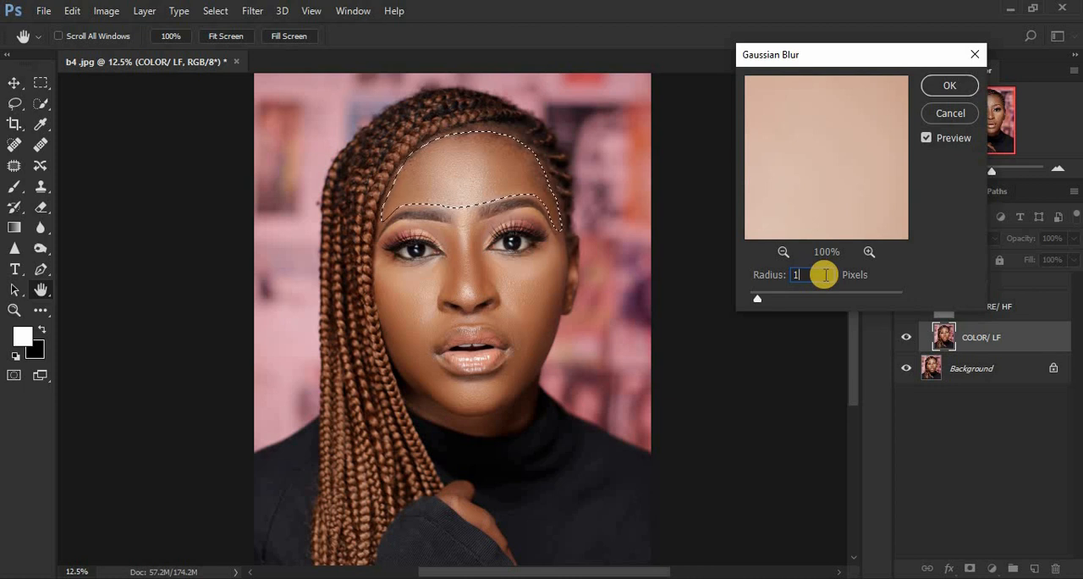
type("0")
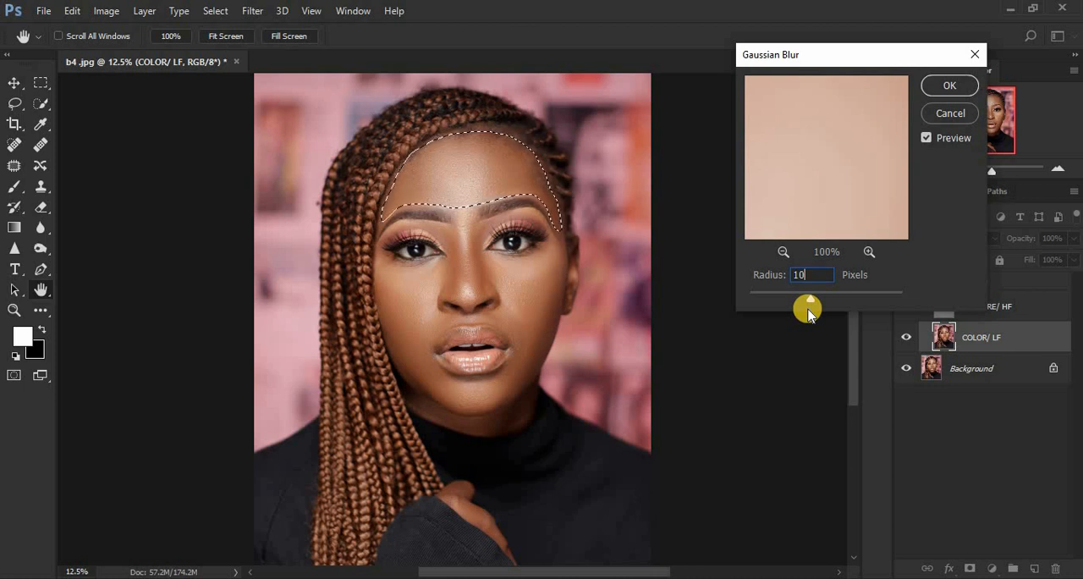
Step: Set the Gaussian Blur radius to 33 pixels, apply it to the forehead and clear the selection
key("BackSpace")
key("BackSpace")
type("33")
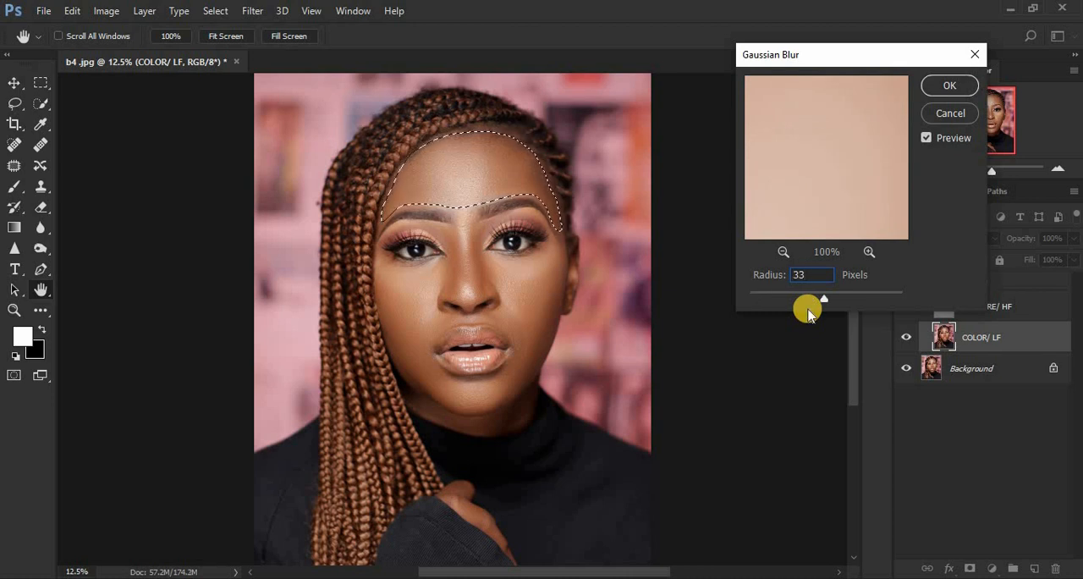
key("Return")
left_click(939, 89)
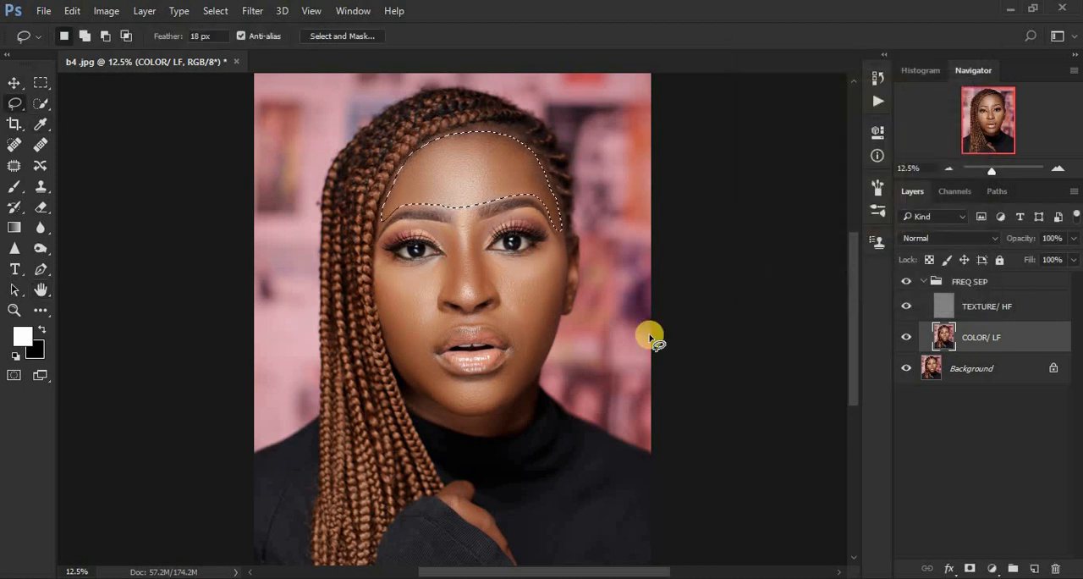
key("ctrl+d")
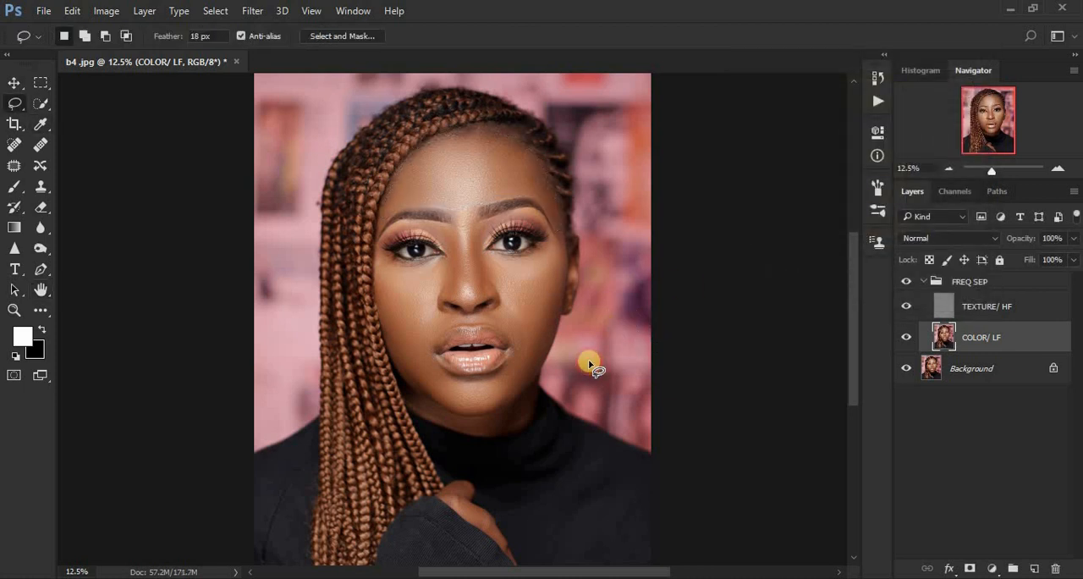
Step: Select the upper cheek area under the braid-side eye with the Lasso tool
key("ctrl+plus")
key("ctrl+plus")
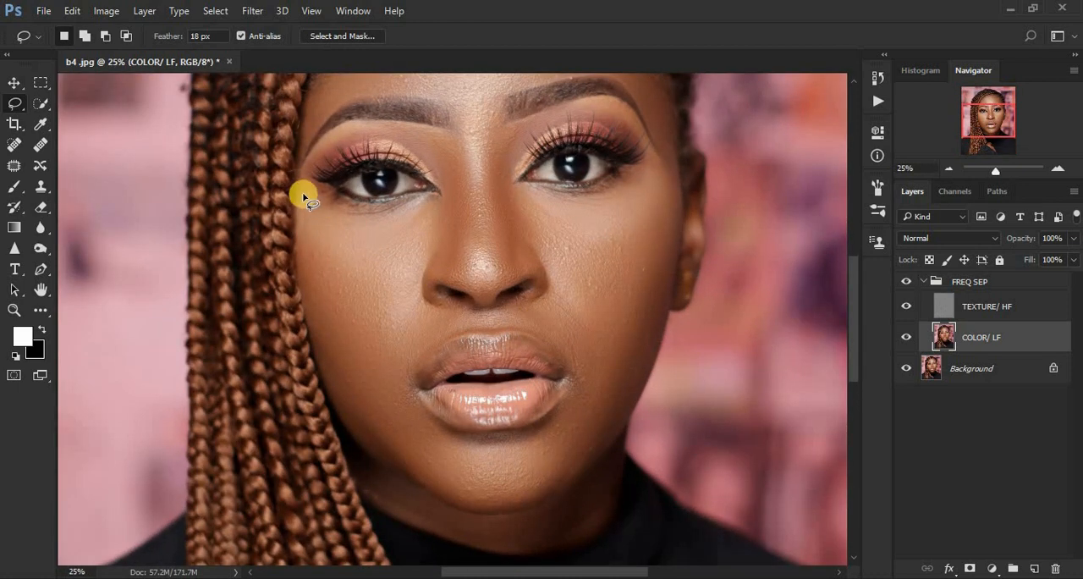
mouse_move(301, 186)
left_mouse_down()
mouse_move(350, 215)
mouse_move(435, 200)
left_mouse_up()
mouse_move(430, 236)
left_mouse_down()
mouse_move(379, 303)
mouse_move(349, 299)
mouse_move(313, 263)
mouse_move(302, 205)
left_mouse_up()
right_click(317, 240)
left_click(415, 501)
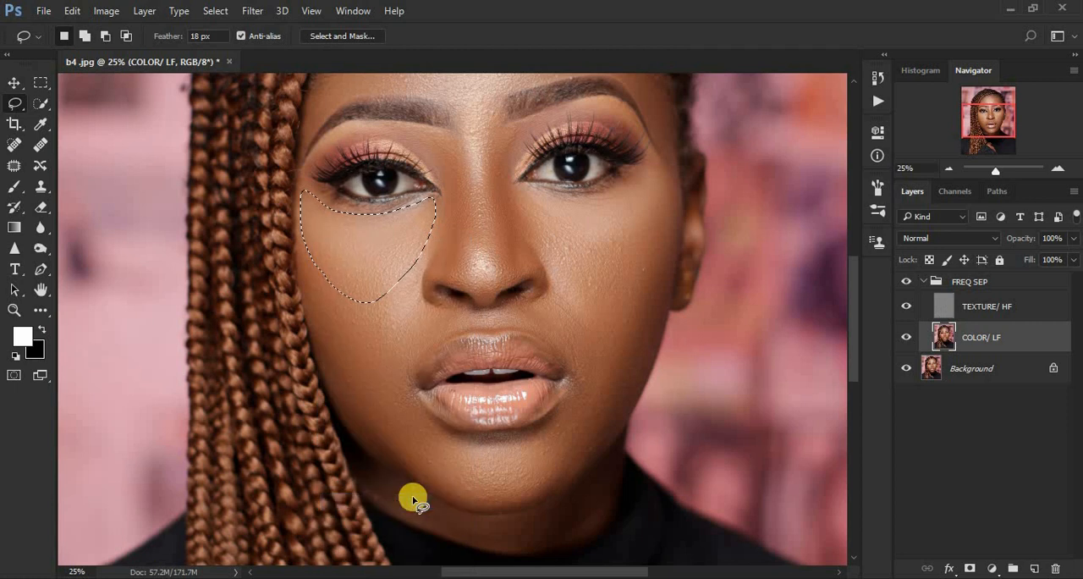
Step: Replace the current selection with a Lasso selection of the upper cheek under the ear-side eye and apply Gaussian Blur to it
key("ctrl+d")
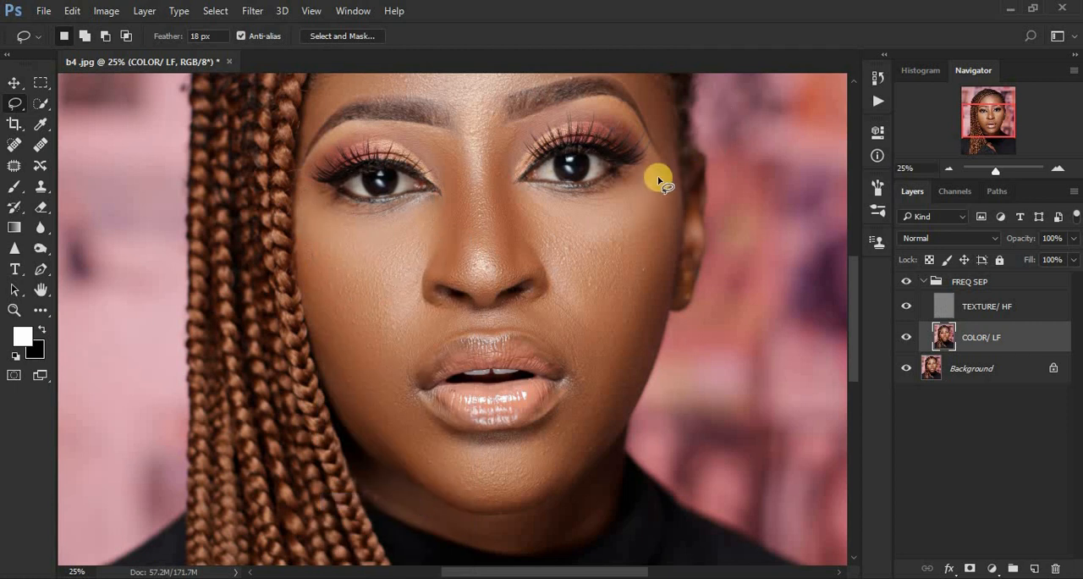
mouse_move(644, 175)
left_mouse_down()
mouse_move(590, 194)
mouse_move(519, 186)
mouse_move(555, 265)
mouse_move(607, 282)
mouse_move(647, 258)
mouse_move(676, 181)
mouse_move(640, 200)
left_mouse_up()
right_click(639, 201)
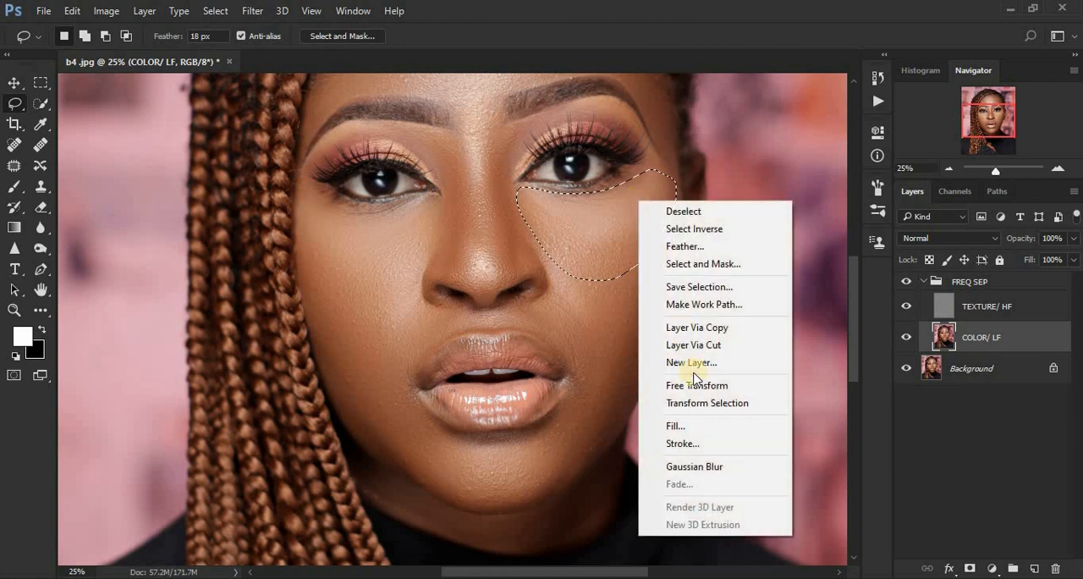
left_click(708, 467)
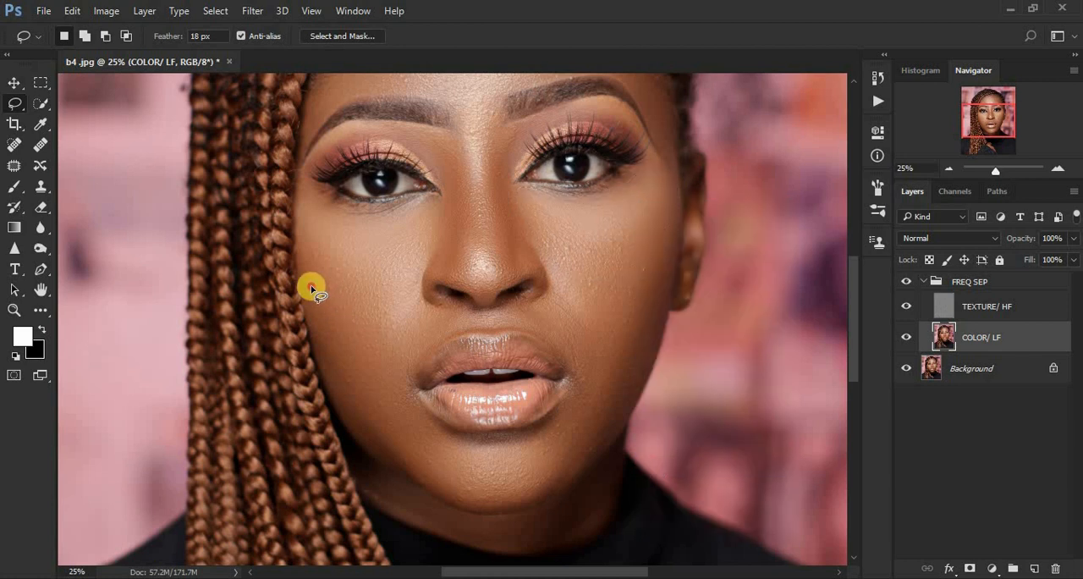
Step: Select the lower cheek beside the braids with the Lasso tool and apply the Gaussian Blur again
mouse_move(312, 286)
left_mouse_down()
mouse_move(372, 302)
mouse_move(404, 288)
mouse_move(412, 296)
mouse_move(405, 388)
mouse_move(377, 420)
mouse_move(333, 385)
mouse_move(314, 329)
mouse_move(321, 334)
left_mouse_up()
right_click(321, 333)
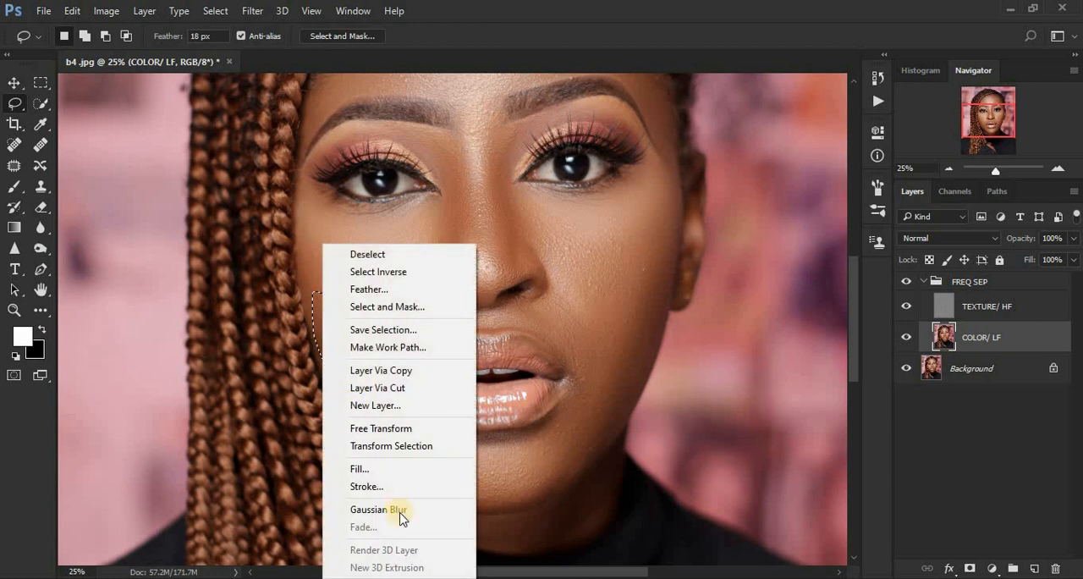
left_click(400, 511)
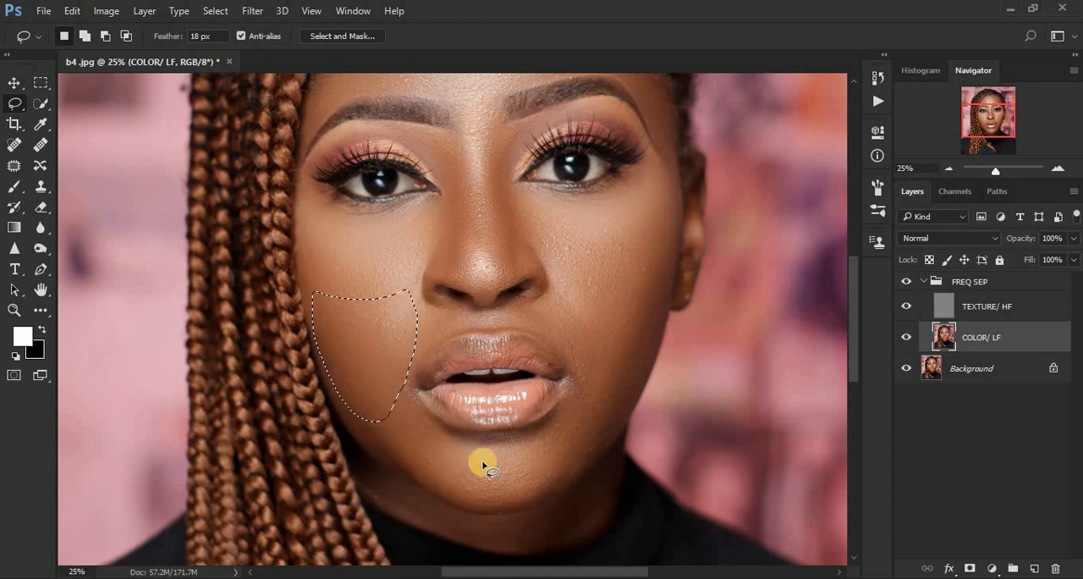
Step: Open Fade for the braid-side cheek blur, adjust and accept its opacity in Normal mode, and clear the selection
key("ctrl+shift")
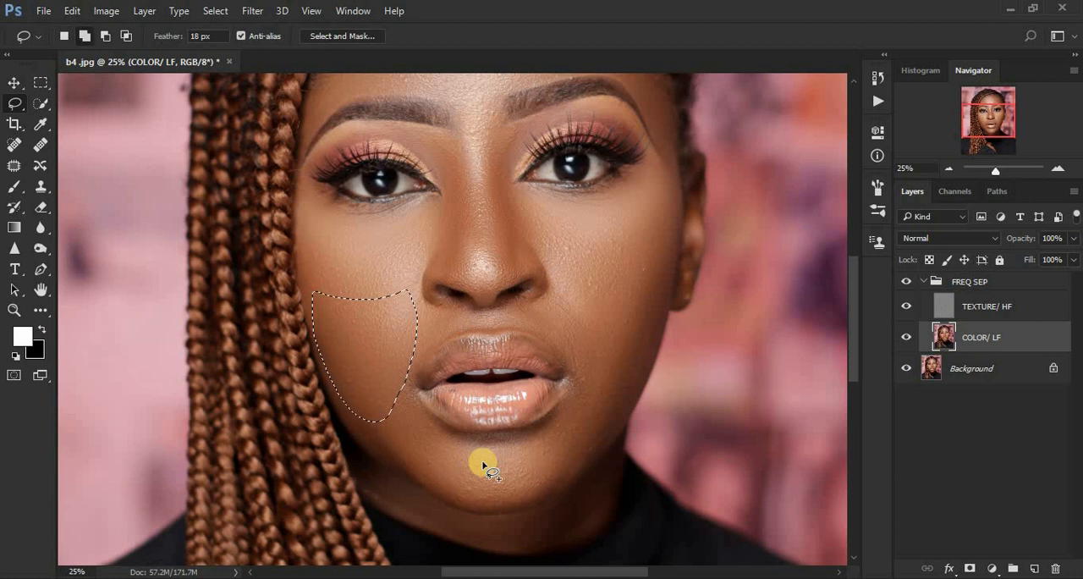
key("ctrl+shift+f")
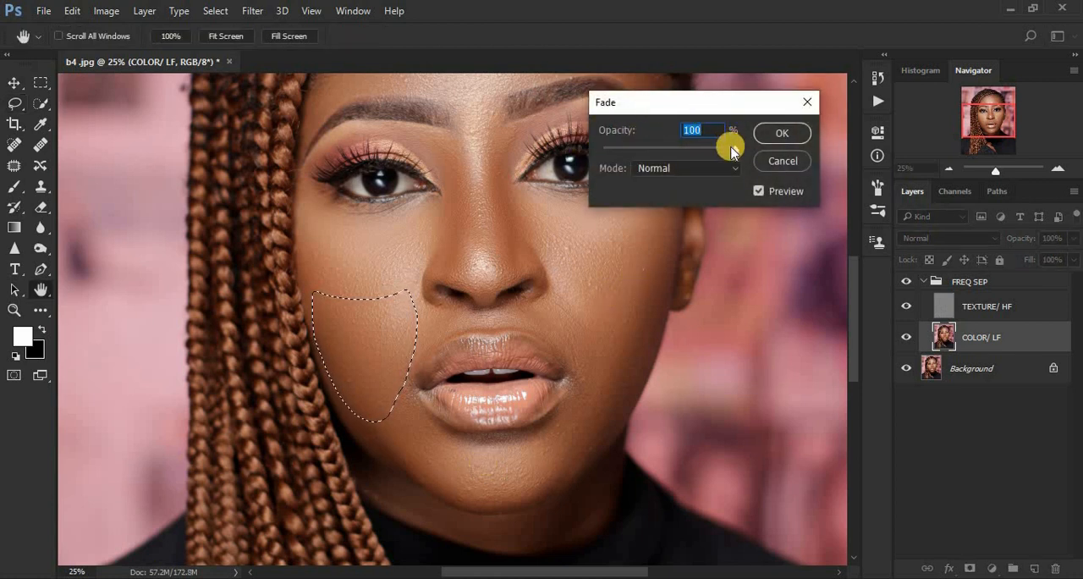
left_click_drag(733, 148, 832, 149)
left_click(784, 135)
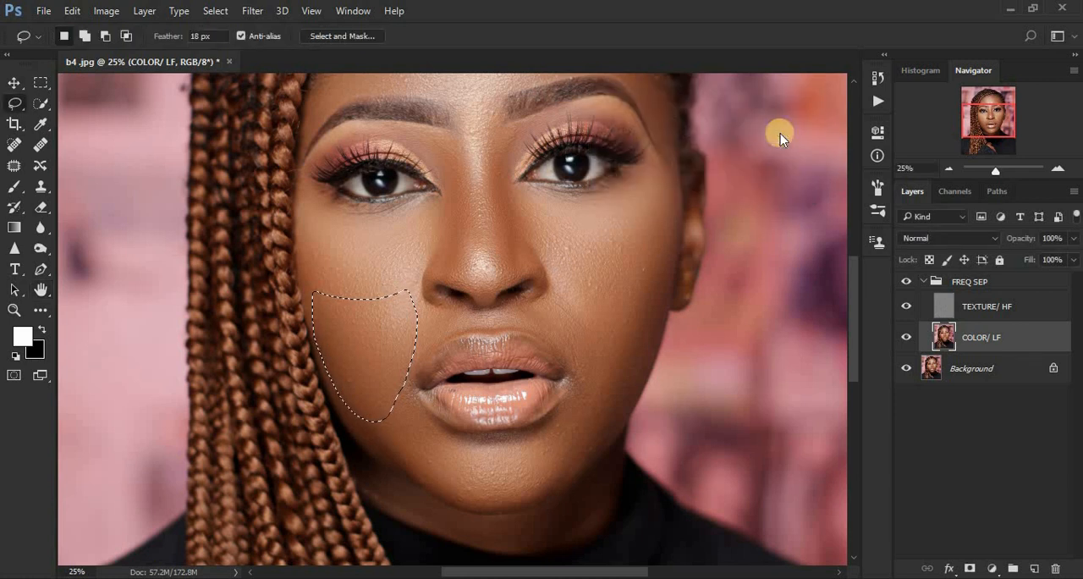
left_click(635, 280)
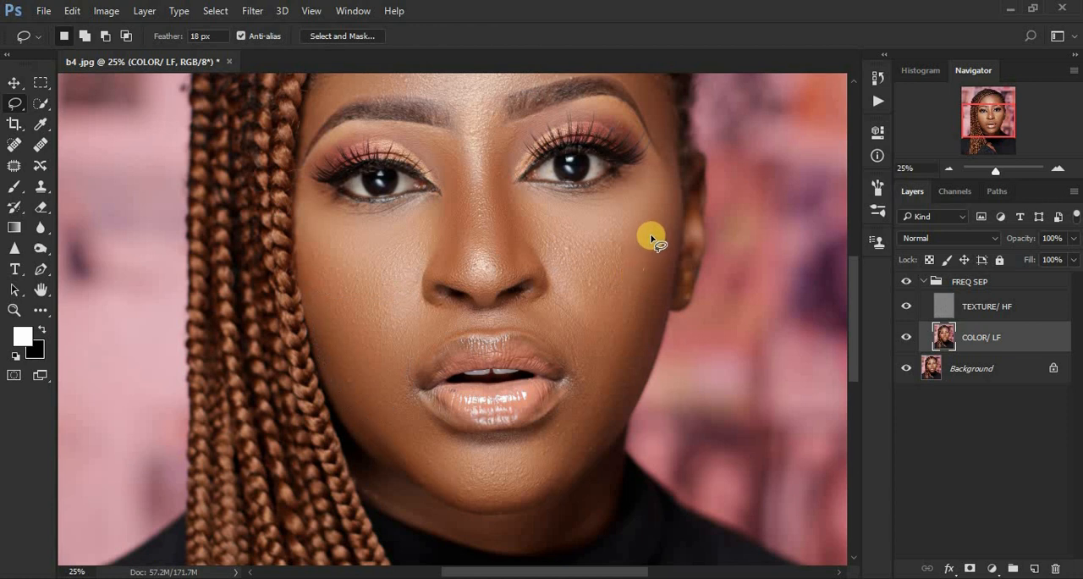
Step: Lasso the lower cheek on the ear side, apply Gaussian Blur to it and clear the selection
mouse_move(563, 278)
left_mouse_down()
mouse_move(576, 353)
mouse_move(607, 397)
mouse_move(633, 382)
mouse_move(672, 275)
mouse_move(636, 285)
left_mouse_up()
right_click(637, 285)
left_click(706, 508)
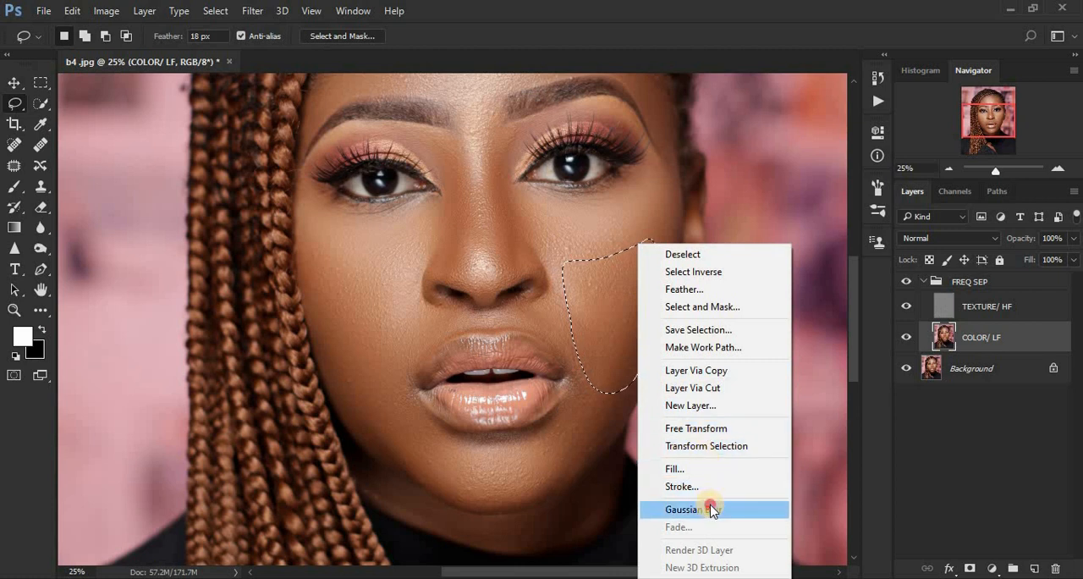
left_click(480, 480)
Step: Lasso the chin and jaw around the lower lip, apply Gaussian Blur to the area and deselect it
mouse_move(355, 395)
left_mouse_down()
mouse_move(382, 378)
mouse_move(433, 429)
mouse_move(473, 442)
mouse_move(520, 431)
mouse_move(544, 423)
mouse_move(572, 383)
mouse_move(573, 358)
mouse_move(613, 333)
left_mouse_up()
mouse_move(628, 379)
left_mouse_down()
mouse_move(604, 436)
mouse_move(576, 462)
mouse_move(486, 501)
mouse_move(392, 462)
mouse_move(362, 435)
mouse_move(329, 362)
mouse_move(351, 370)
left_mouse_up()
right_click(375, 430)
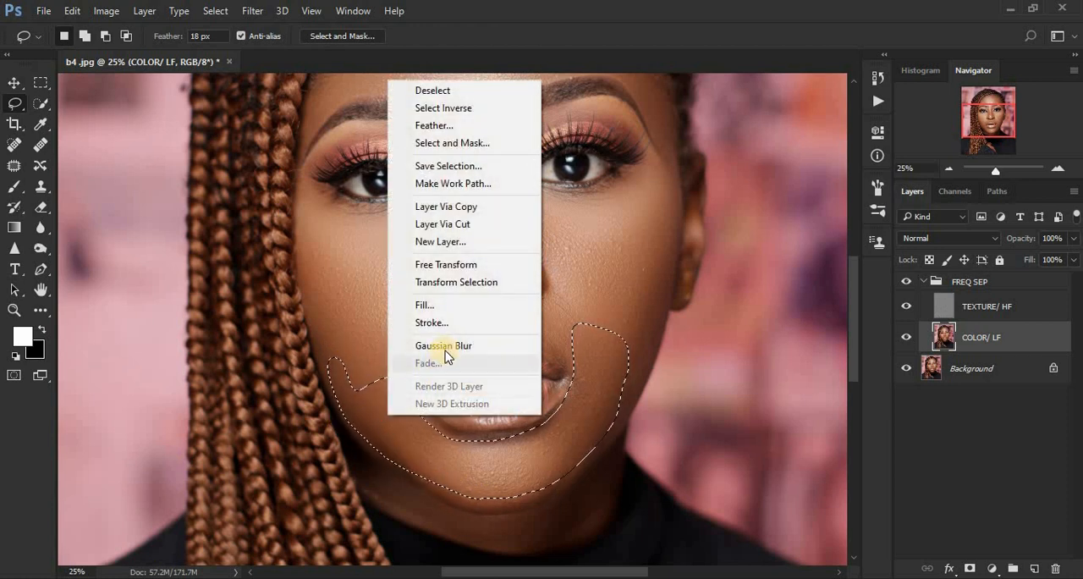
left_click(443, 349)
key("ctrl+d")
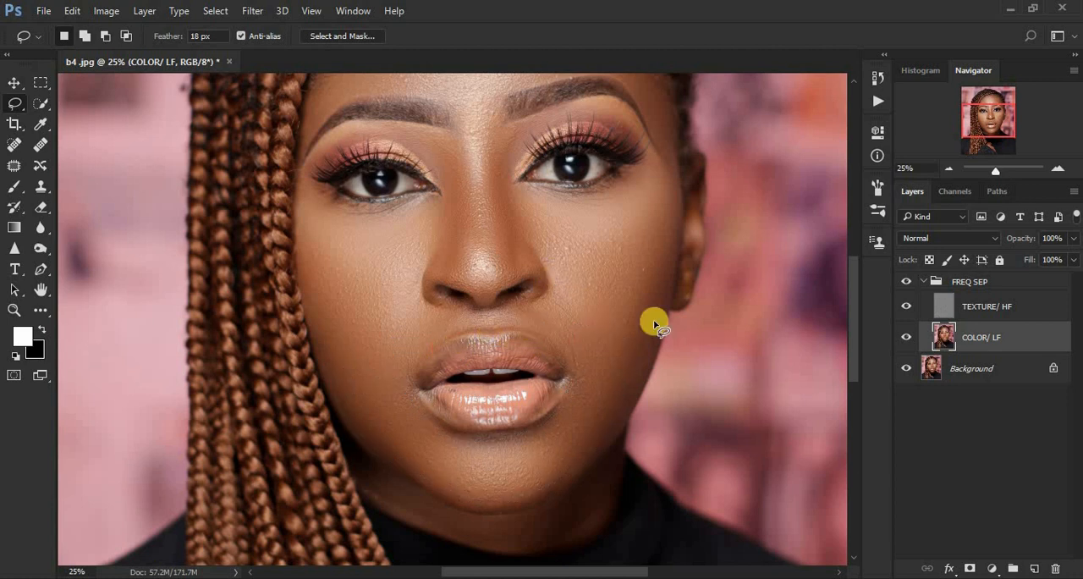
Step: Lasso and Gaussian-blur the skin between nose and mouth, first on the braid side and separately on the ear side
mouse_move(408, 307)
left_mouse_down()
mouse_move(459, 314)
mouse_move(423, 362)
mouse_move(398, 370)
mouse_move(412, 307)
mouse_move(415, 317)
left_mouse_up()
right_click(415, 324)
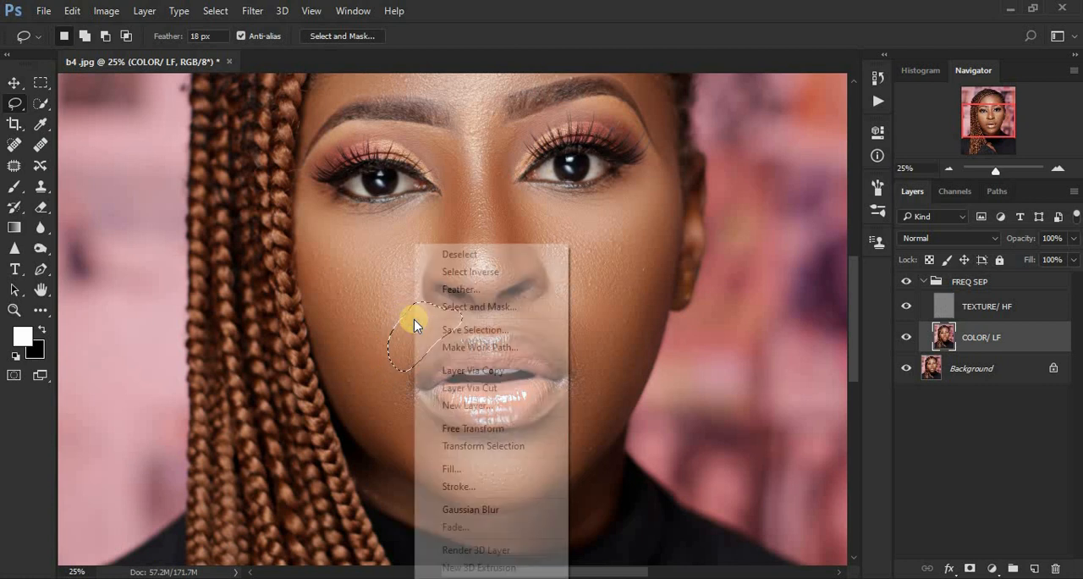
left_click(496, 510)
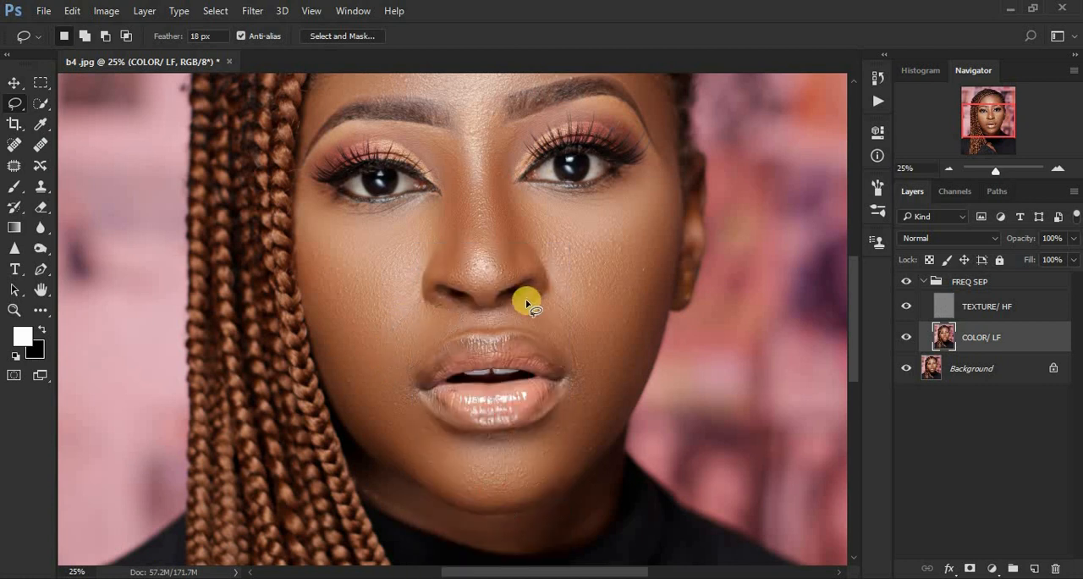
mouse_move(500, 307)
left_mouse_down()
mouse_move(580, 382)
mouse_move(597, 380)
mouse_move(591, 336)
mouse_move(544, 307)
left_mouse_up()
right_click(543, 311)
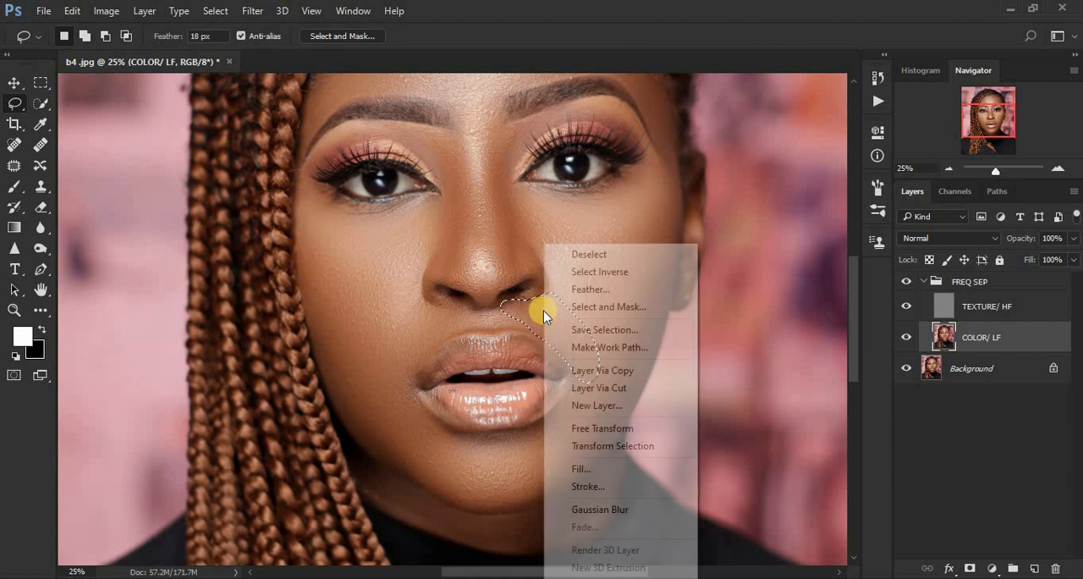
left_click(613, 509)
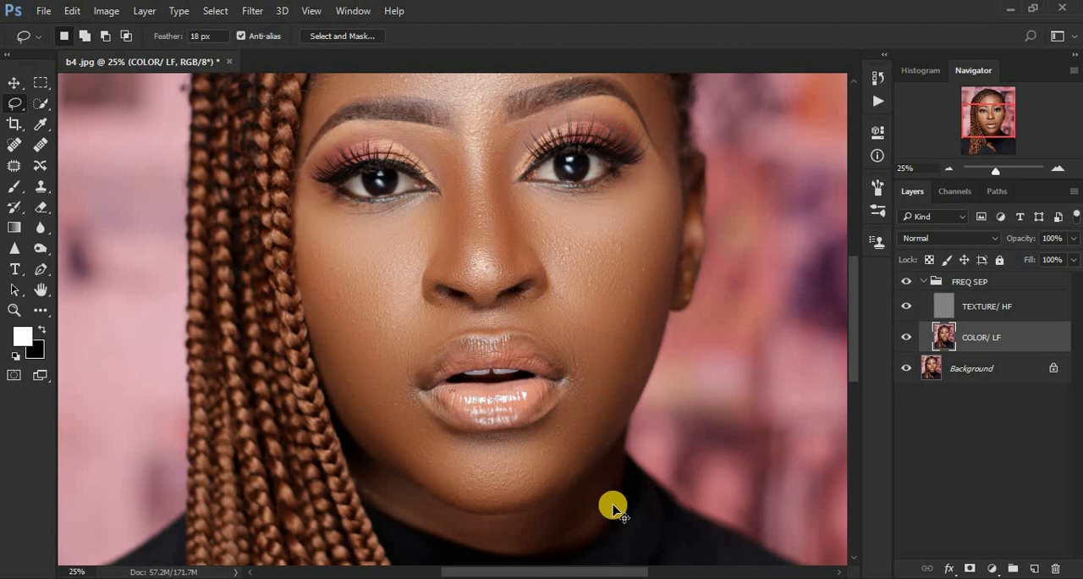
Step: Lasso the braid-side edge of the nose from the inner eyebrow to the nostril and apply Gaussian Blur to it
key("ctrl+minus")
key("ctrl+minus")
key("ctrl+minus")
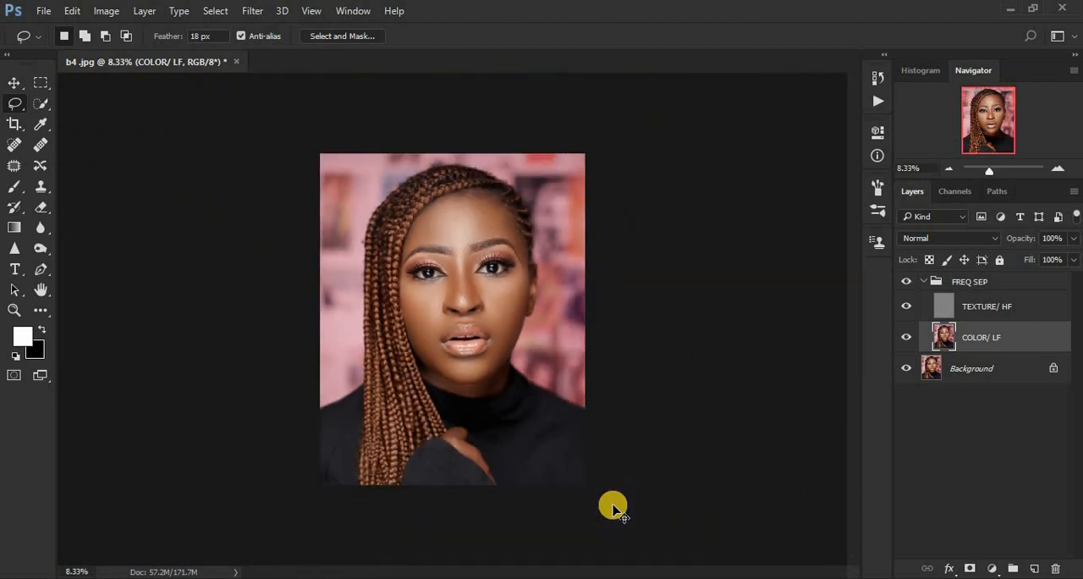
key("ctrl+plus")
key("ctrl+plus")
key("ctrl+plus")
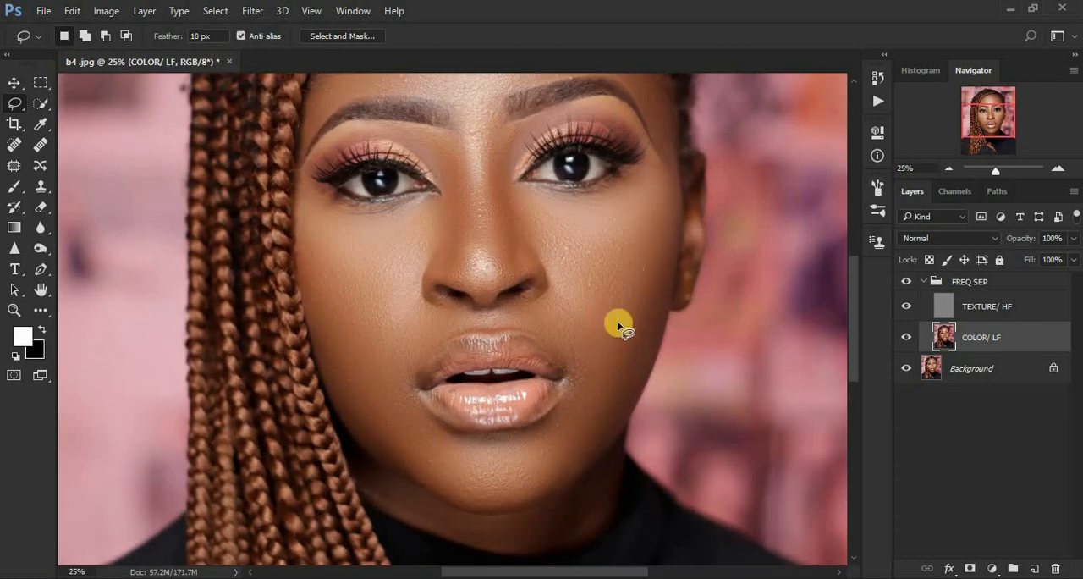
left_click_drag(857, 298, 857, 251)
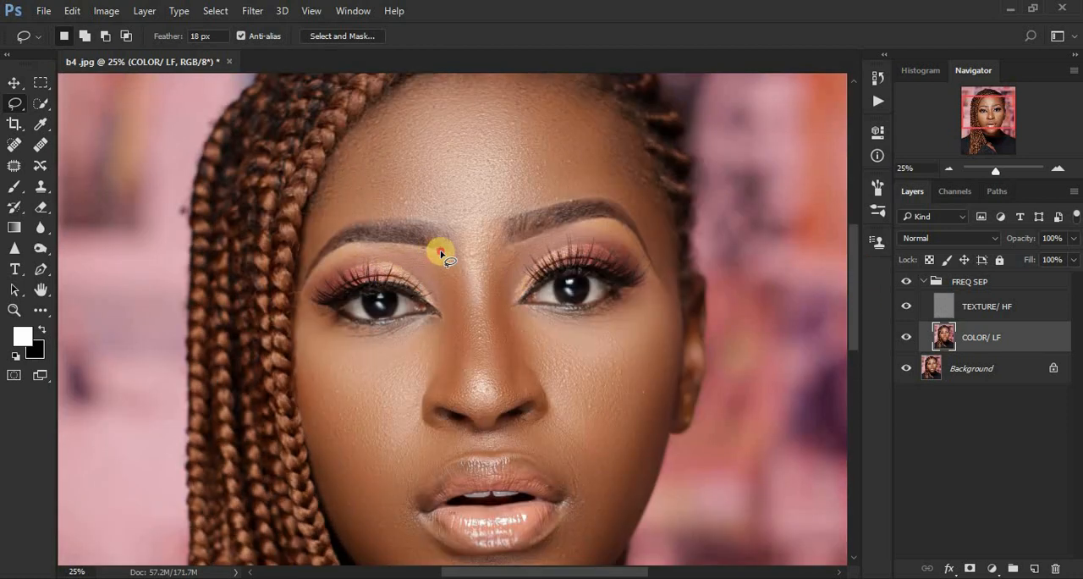
mouse_move(425, 248)
left_mouse_down()
mouse_move(463, 296)
mouse_move(463, 356)
mouse_move(440, 390)
mouse_move(431, 359)
mouse_move(447, 314)
mouse_move(423, 249)
left_mouse_up()
right_click(448, 283)
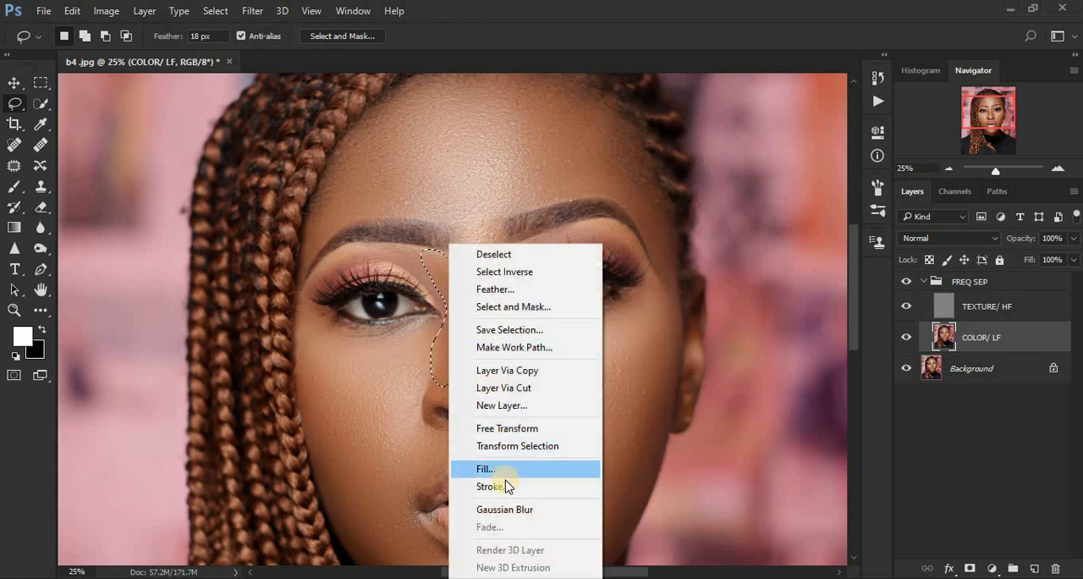
left_click(507, 508)
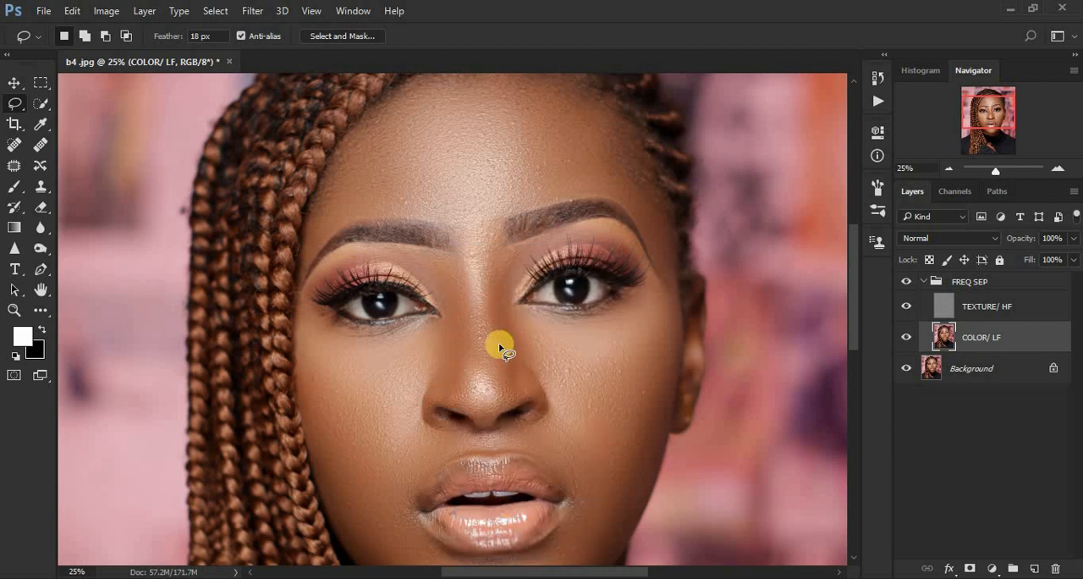
Step: Lasso the ear-side edge of the nose bridge, apply Gaussian Blur to it and clear the selection
mouse_move(496, 246)
left_mouse_down()
mouse_move(494, 353)
mouse_move(509, 396)
mouse_move(544, 357)
mouse_move(508, 303)
mouse_move(508, 267)
left_mouse_up()
right_click(509, 263)
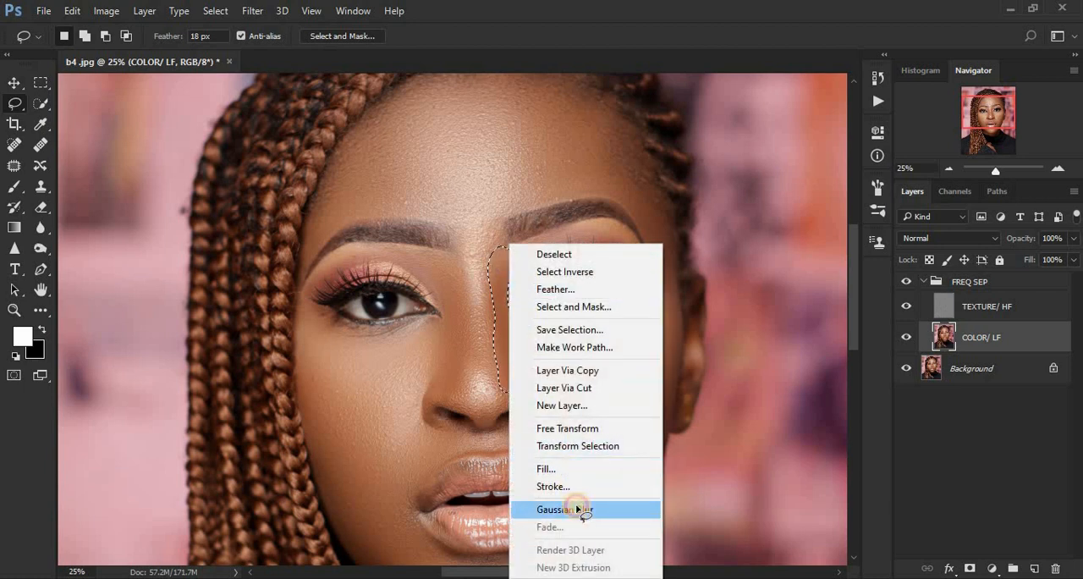
left_click(576, 507)
key("ctrl+d")
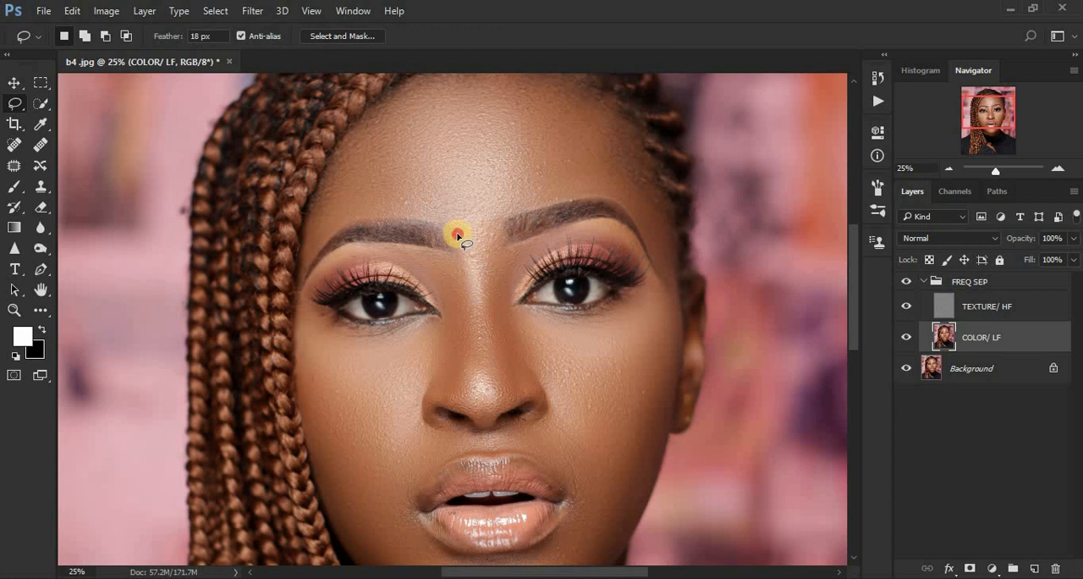
Step: Lasso the skin between the eyebrows, apply Gaussian Blur to it and clear the selection
mouse_move(457, 234)
left_mouse_down()
mouse_move(495, 251)
mouse_move(503, 221)
mouse_move(460, 225)
left_mouse_up()
right_click(470, 227)
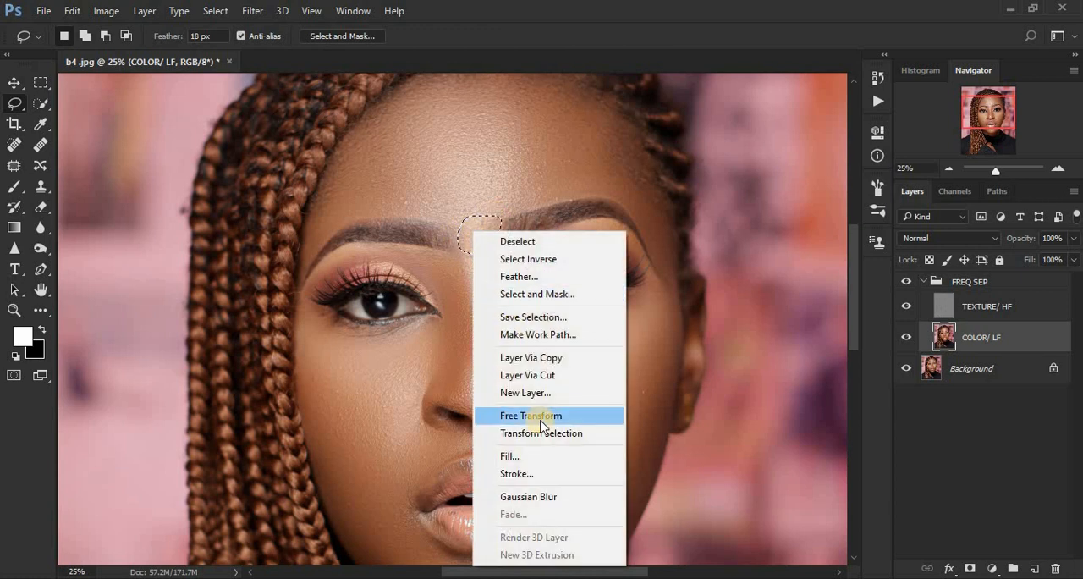
left_click(549, 494)
key("ctrl+d")
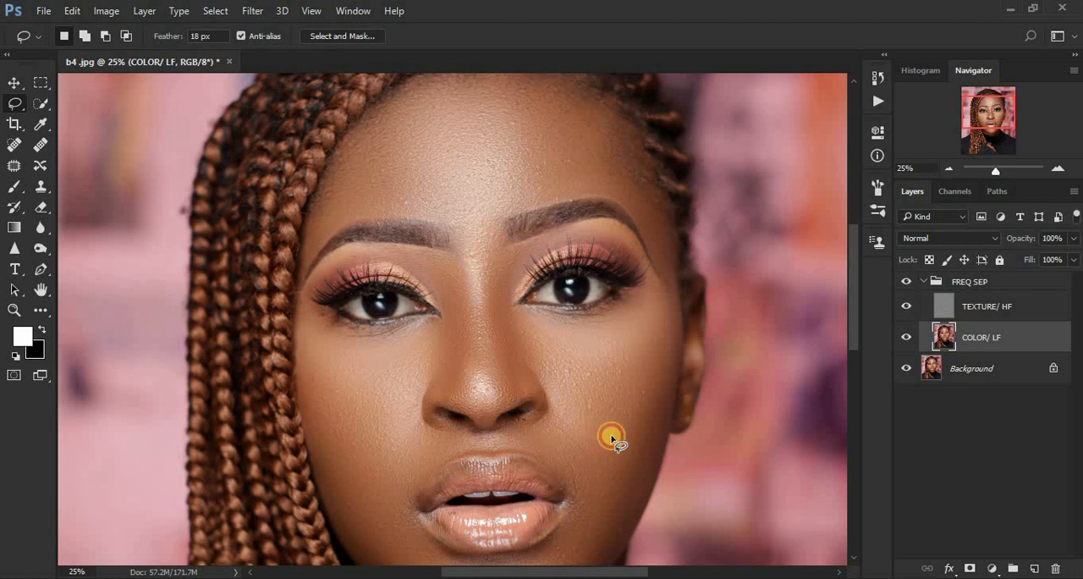
Step: Compare the whole portrait with the FREQ SEP group hidden and shown
key("ctrl+minus")
key("ctrl+minus")
key("ctrl+minus")
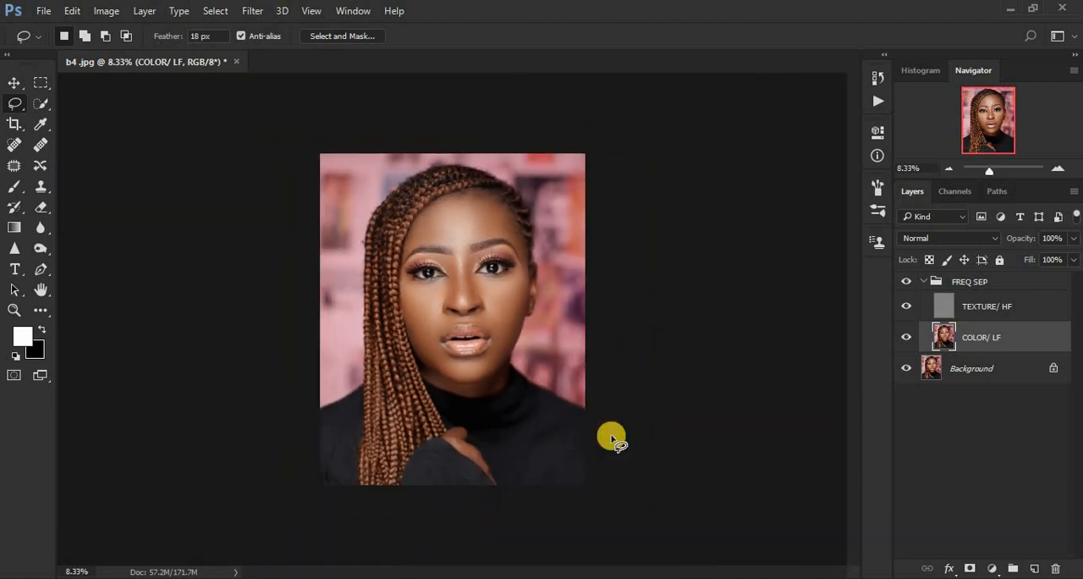
left_click(905, 284)
key("ctrl+plus")
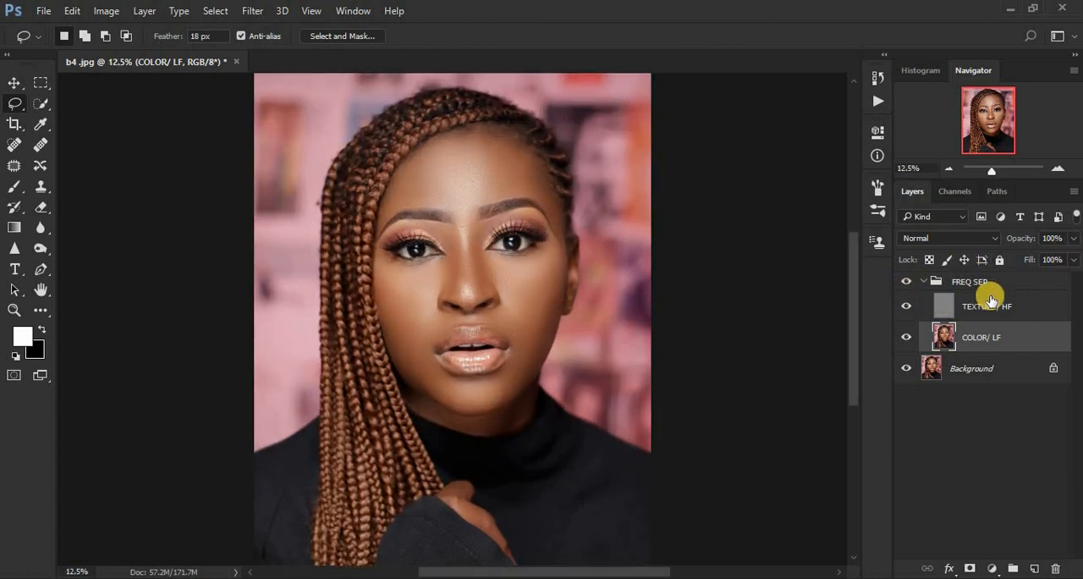
Step: Make TEXTURE/ HF the active layer and compare the portrait with the COLOR/ LF layer hidden and shown
left_click(943, 309)
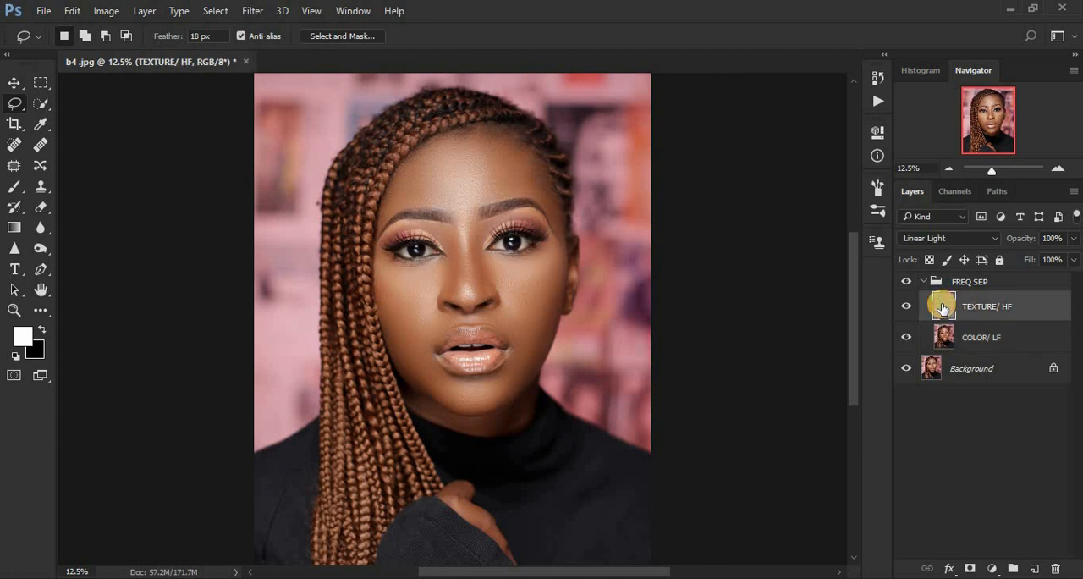
left_click(906, 337)
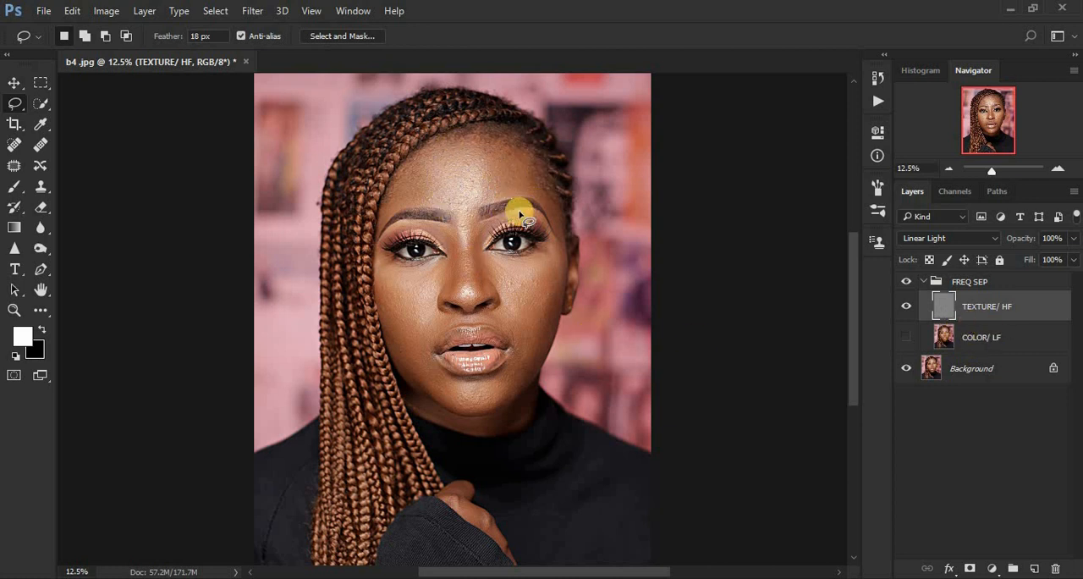
left_click(905, 338)
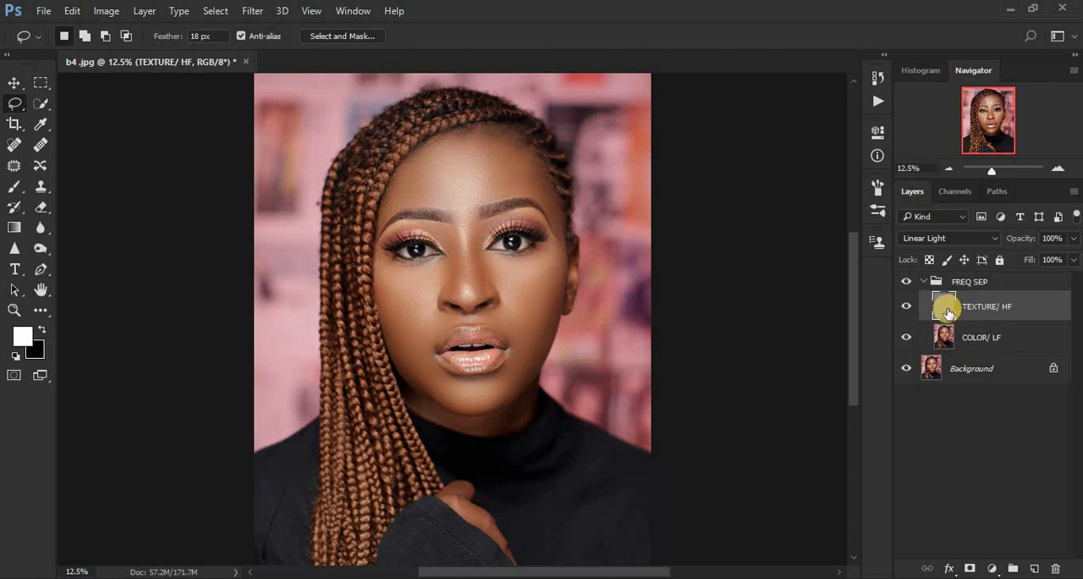
Step: Heal the small texture blemishes on both cheeks with the Spot Healing Brush in Normal mode at size 35
left_click(13, 146)
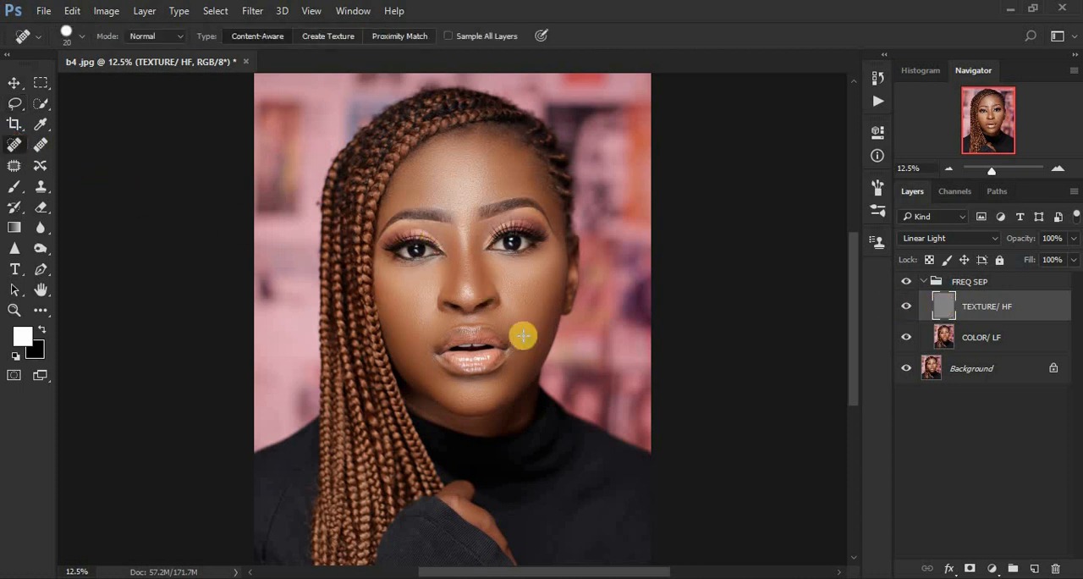
scroll(539, 356, "up", 3)
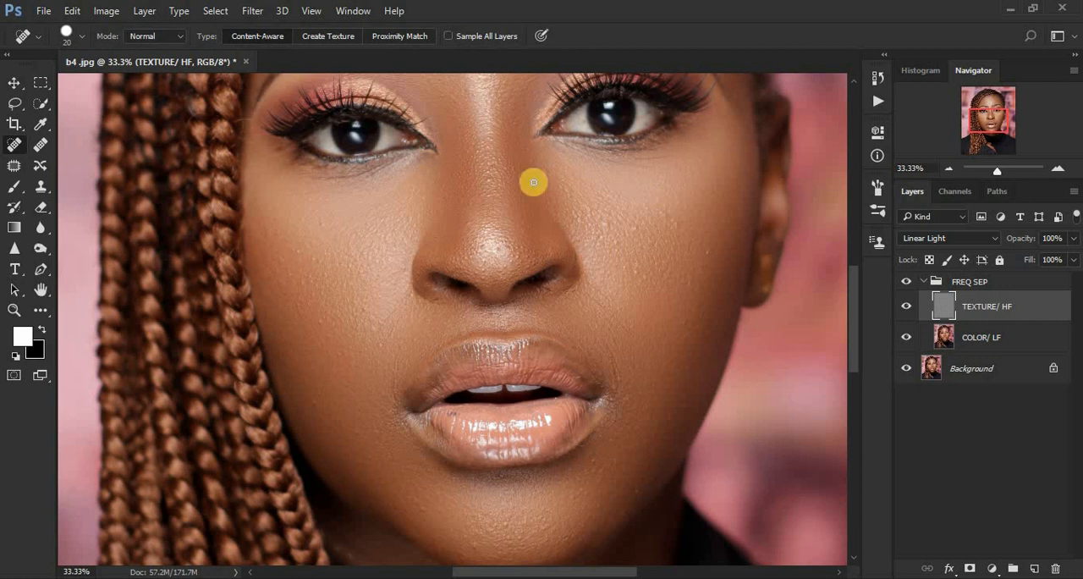
left_click(170, 37)
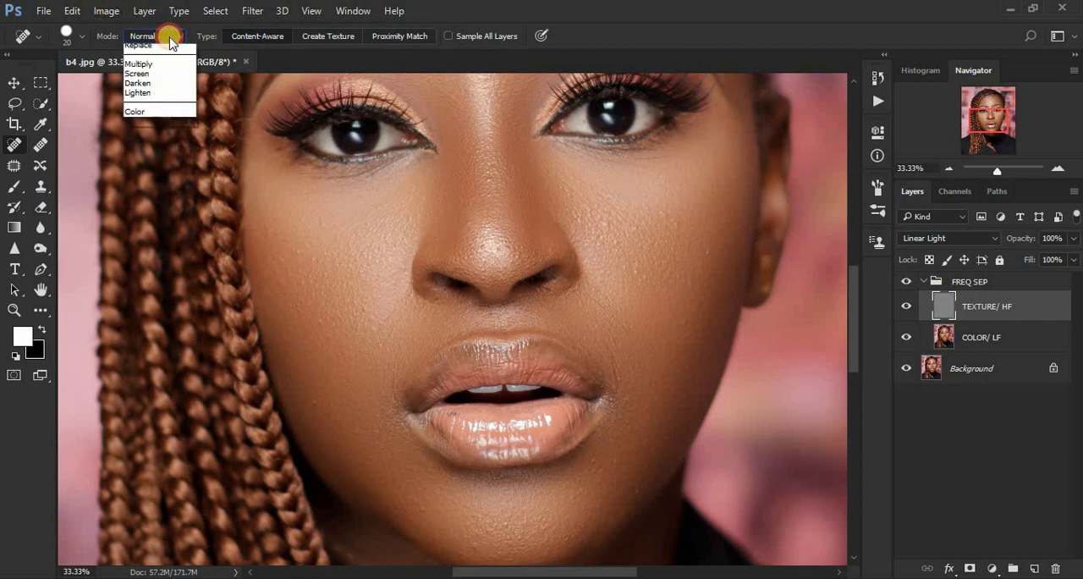
left_click(169, 49)
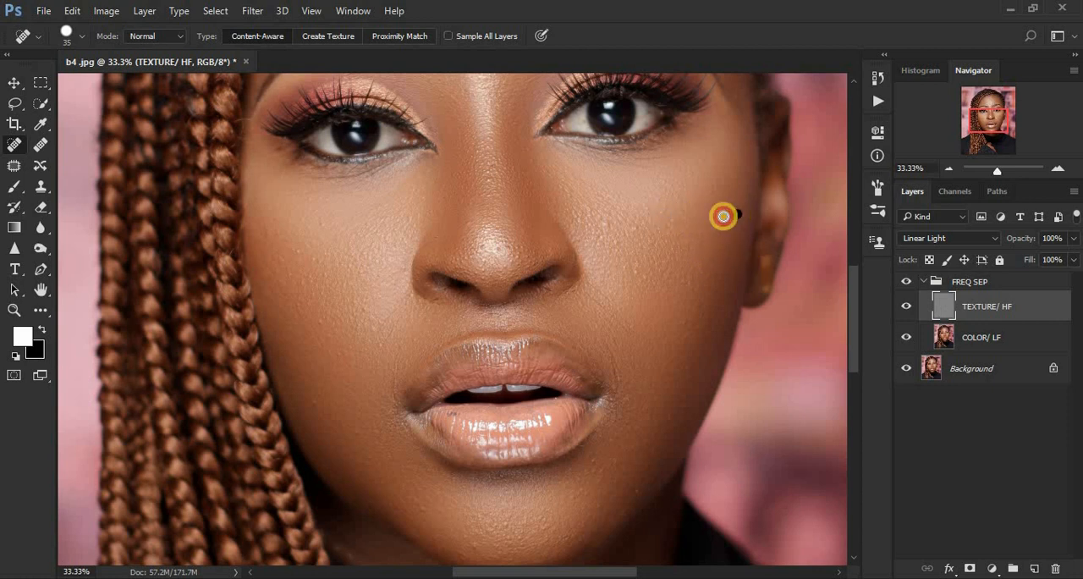
left_click(605, 225)
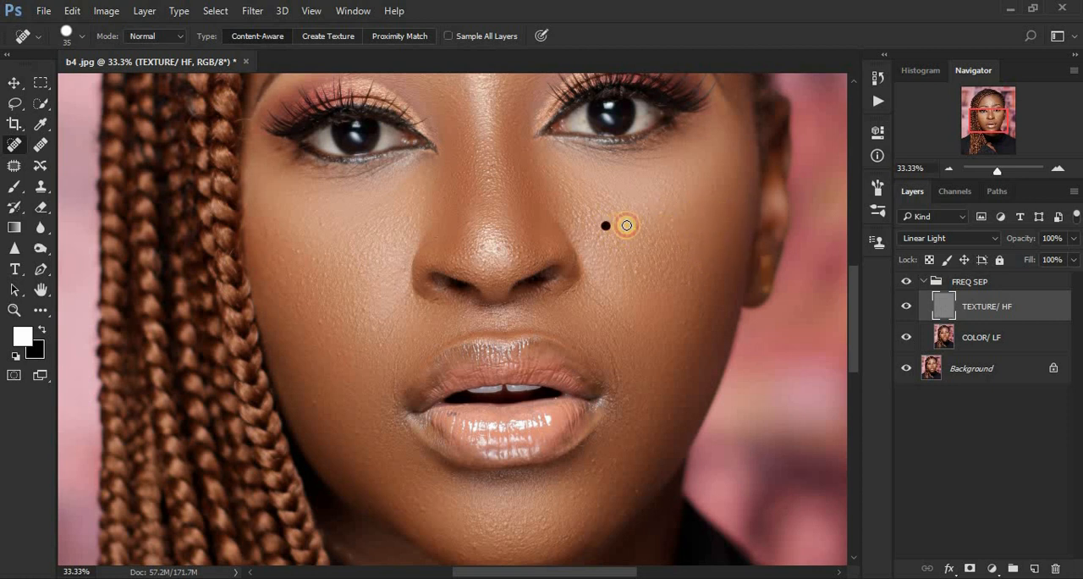
left_click(669, 217)
left_click(637, 270)
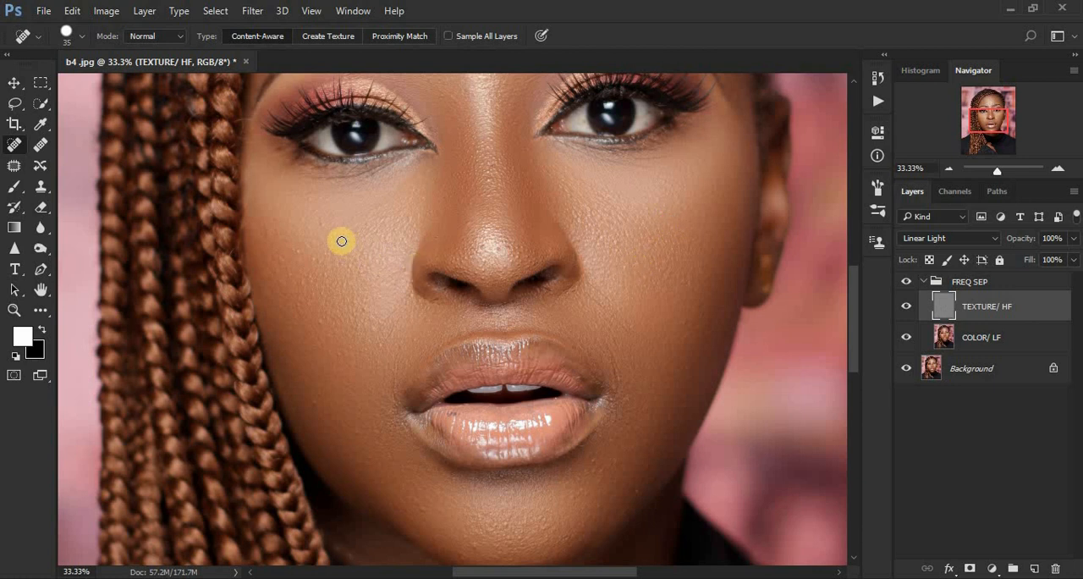
left_click(263, 235)
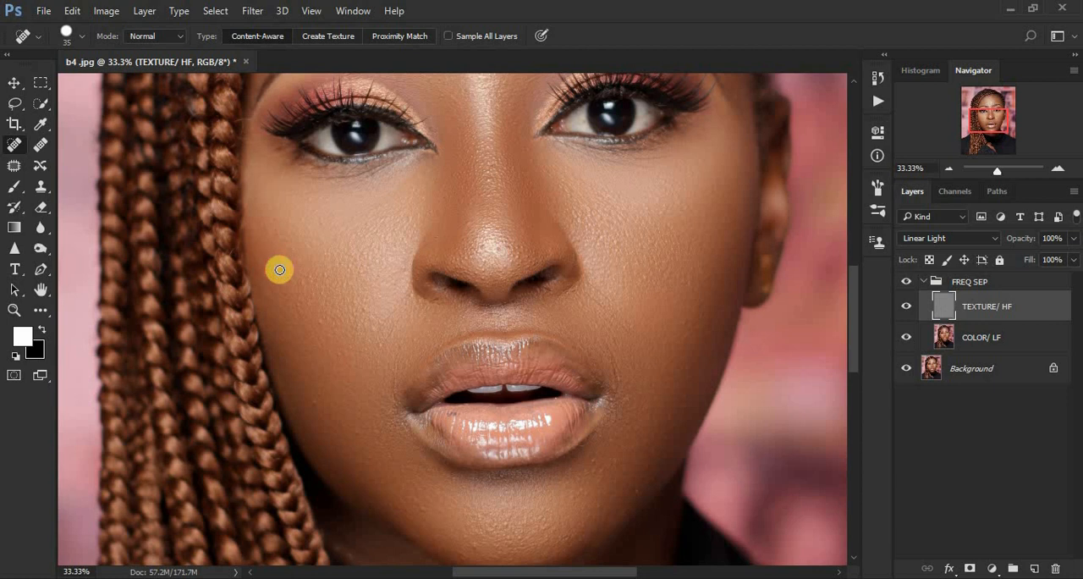
left_click(278, 270)
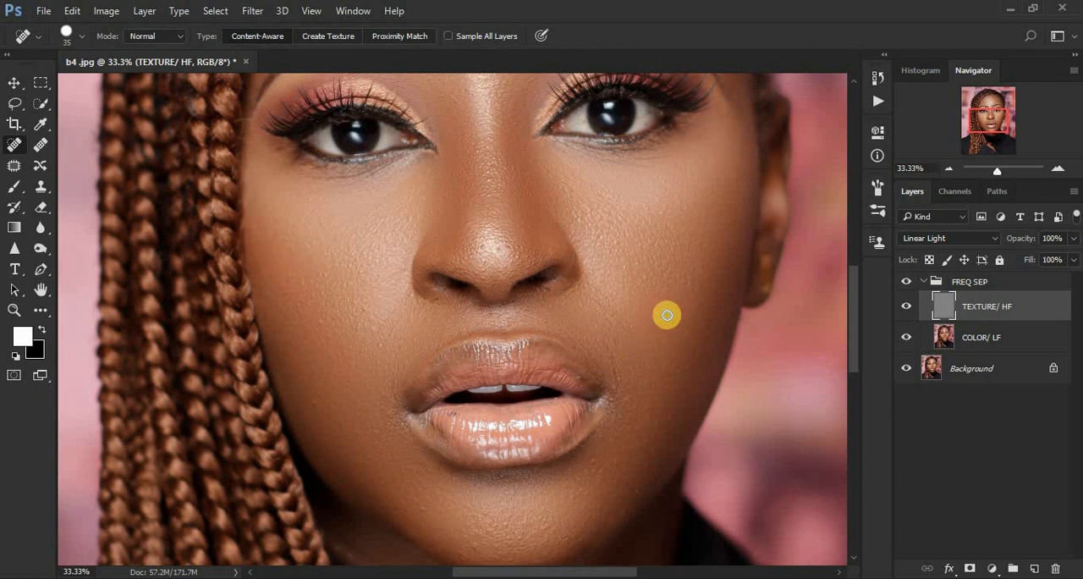
Step: Clone clean texture over the skin beside the ear-side corner of the mouth with the Clone Stamp at size 45, sampling Current Layer
left_click(38, 196)
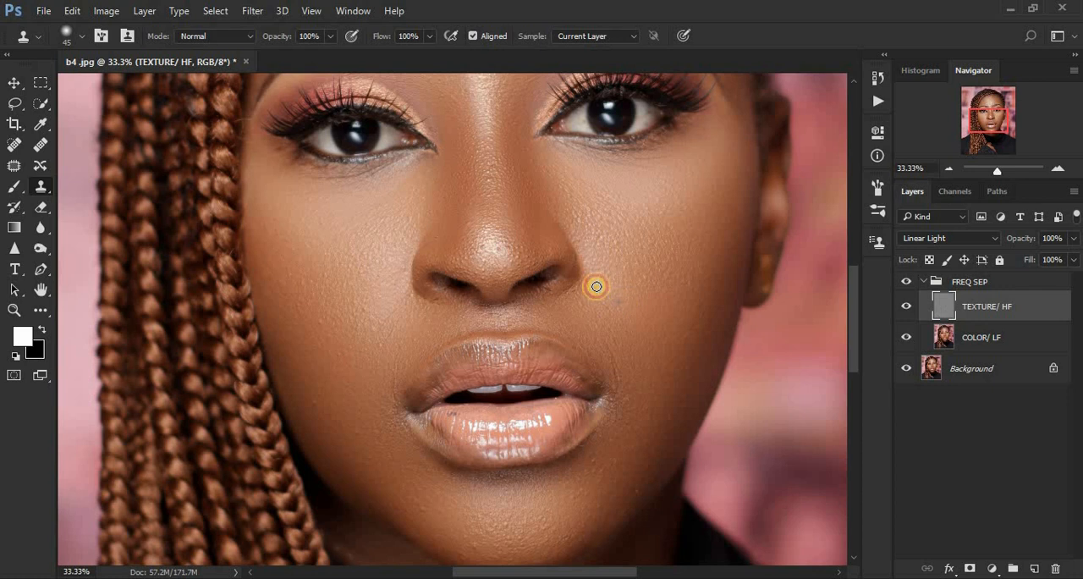
left_click(615, 339, "alt")
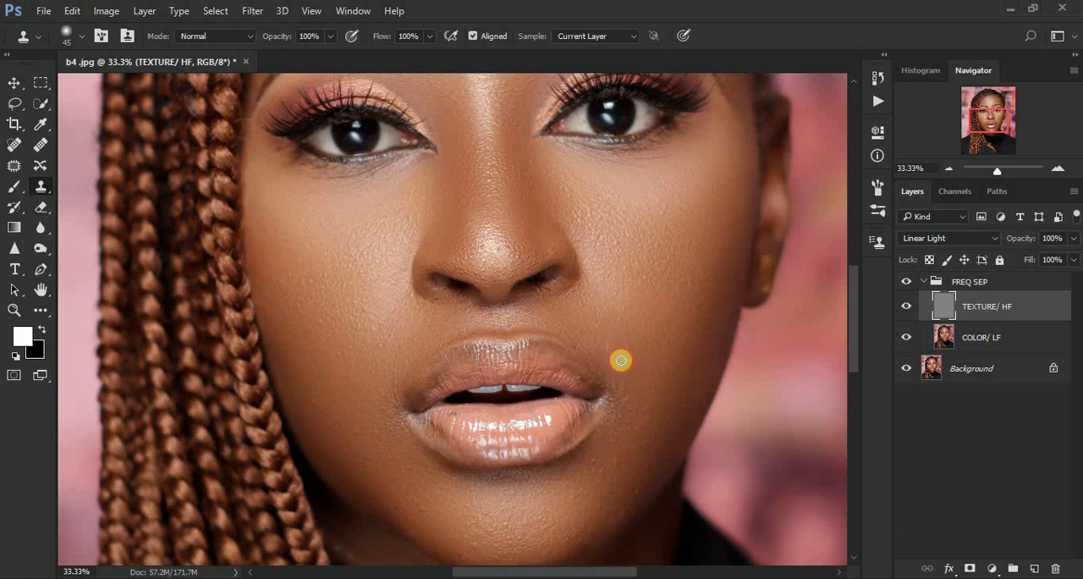
left_click(639, 407, "alt")
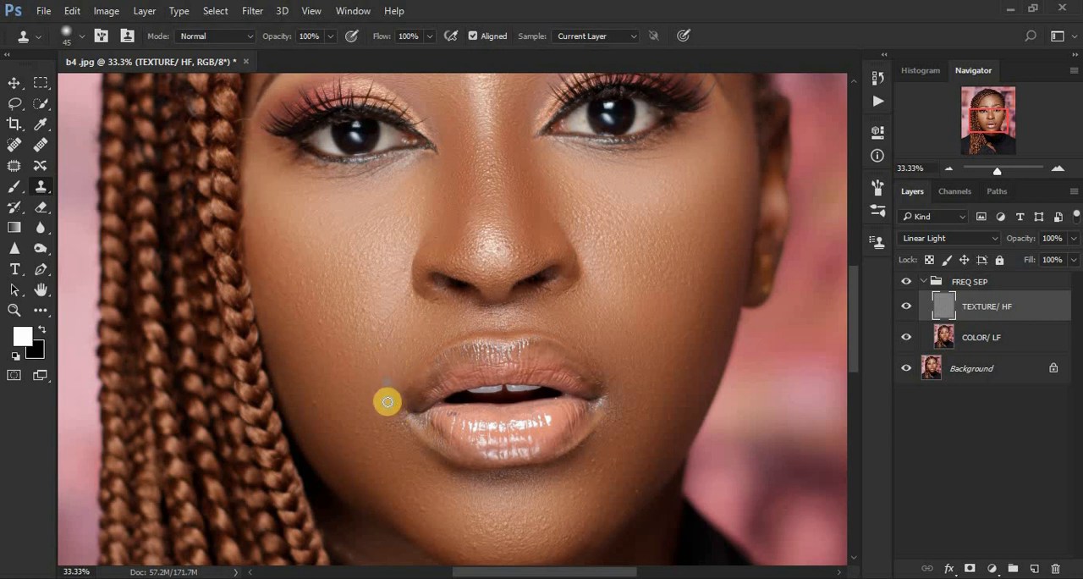
Step: Clone clean texture over the skin beside the braid-side corner of the mouth, the lower cheek and the chin
left_click(395, 438, "alt")
left_click(373, 431)
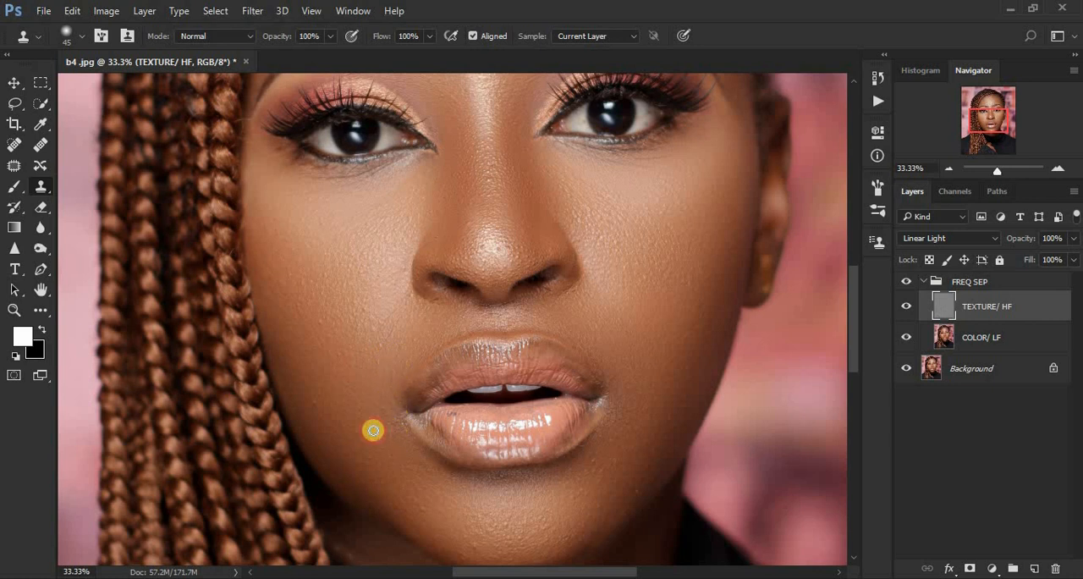
left_click(329, 414, "alt")
left_click(318, 409)
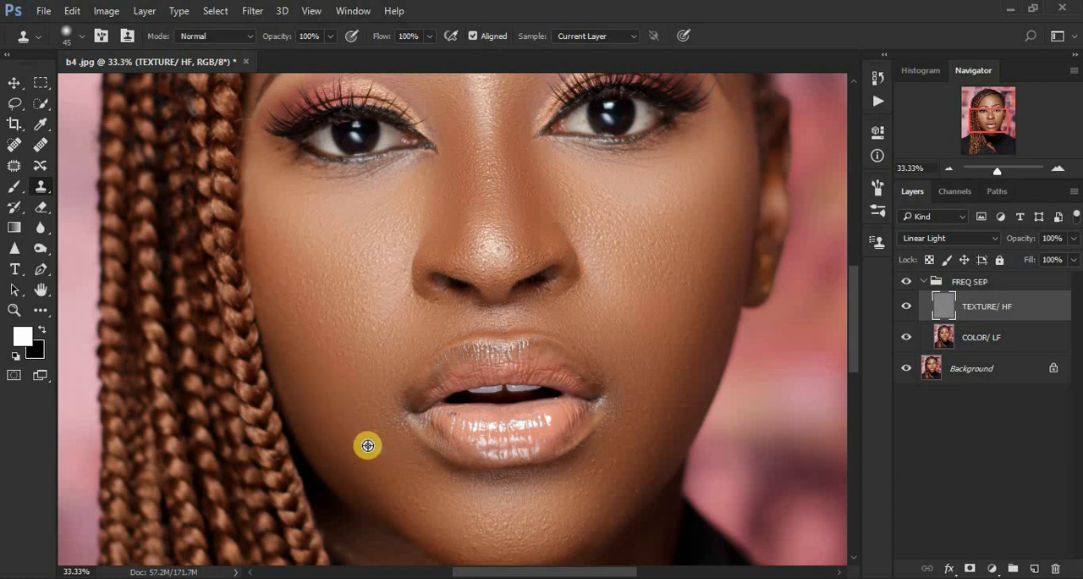
left_click(482, 546, "alt")
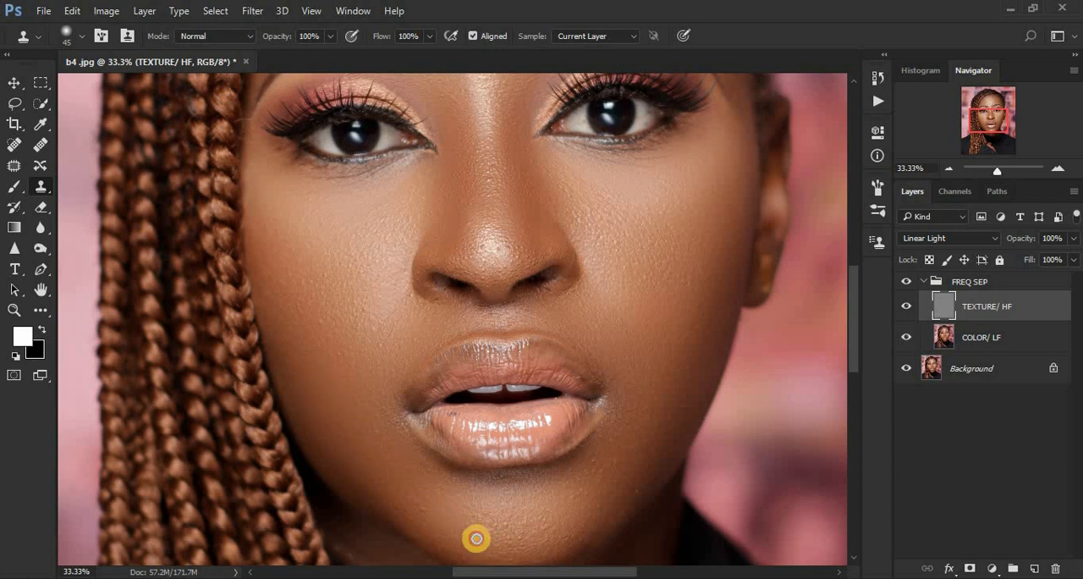
left_click(430, 513)
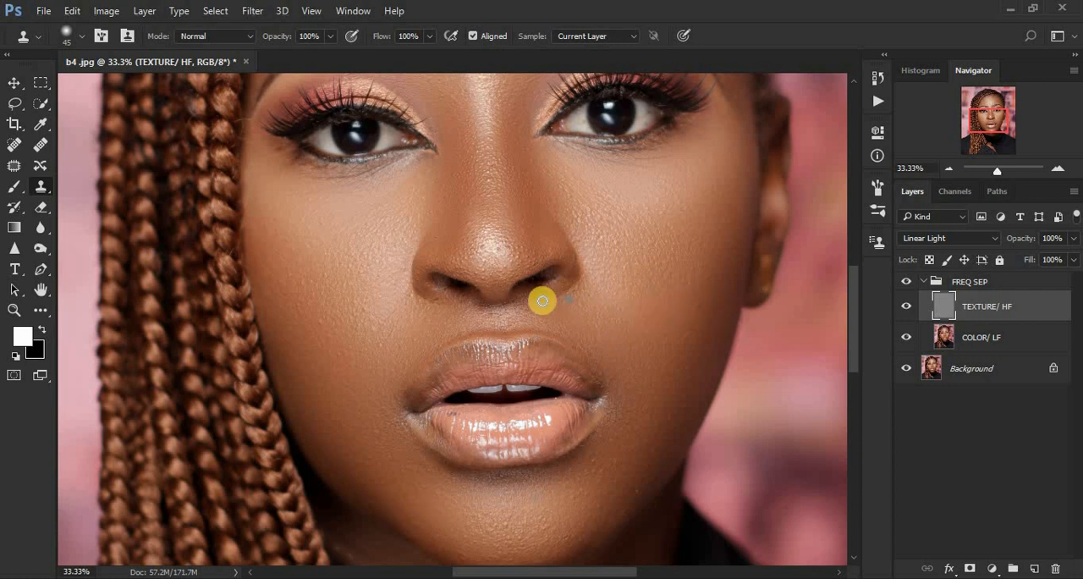
Step: Heal the texture flaws around the base of the nostrils with the Spot Healing Brush at size 35
left_click(19, 146)
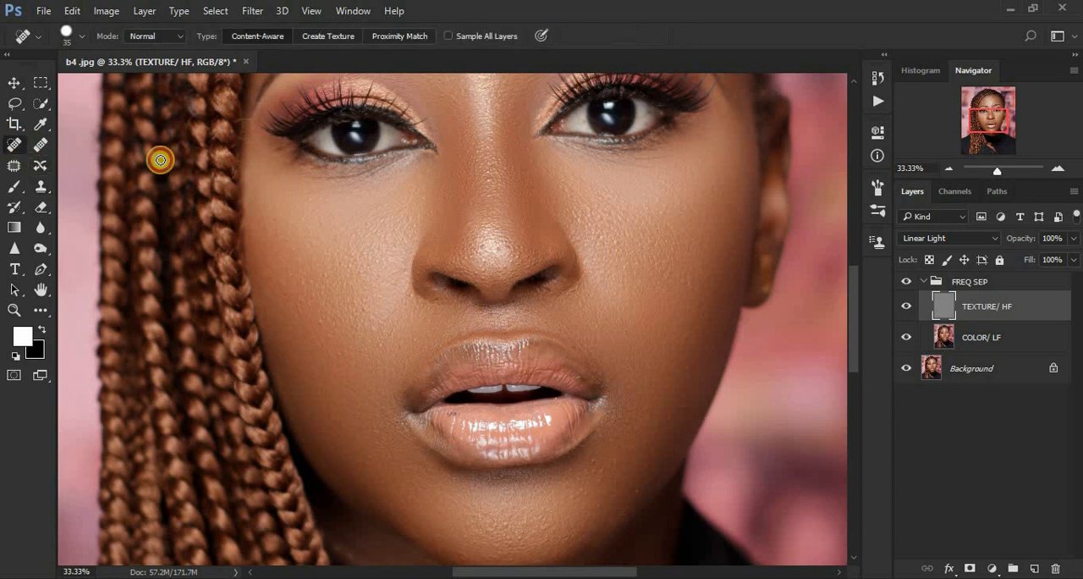
left_click(432, 298)
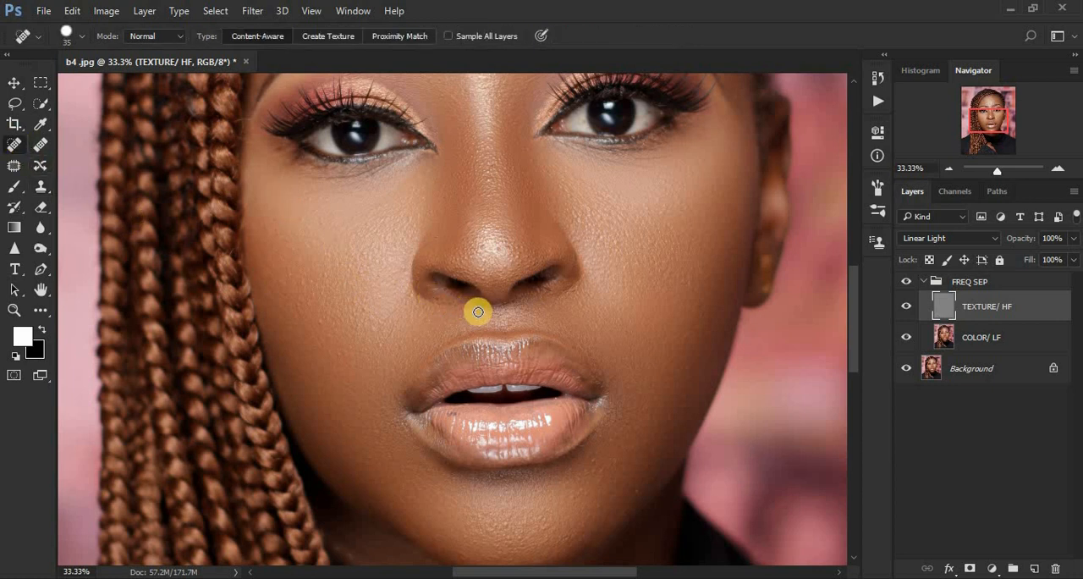
left_click(435, 298)
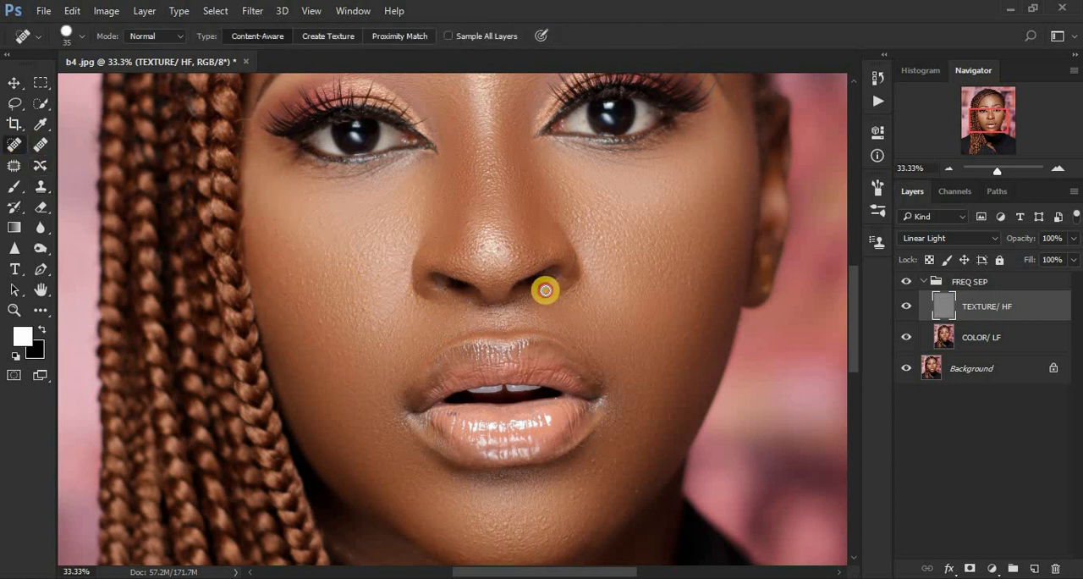
Step: Heal the remaining texture spots on the forehead, between the eyebrows and on the nose bridge with the Spot Healing Brush
left_click_drag(854, 360, 843, 303)
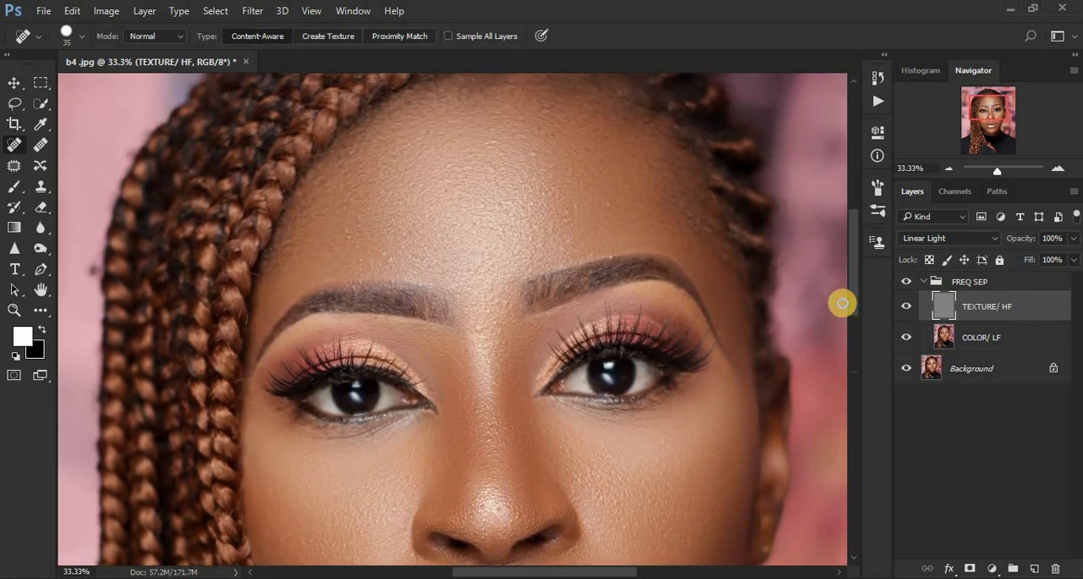
left_click(612, 256)
left_click(577, 207)
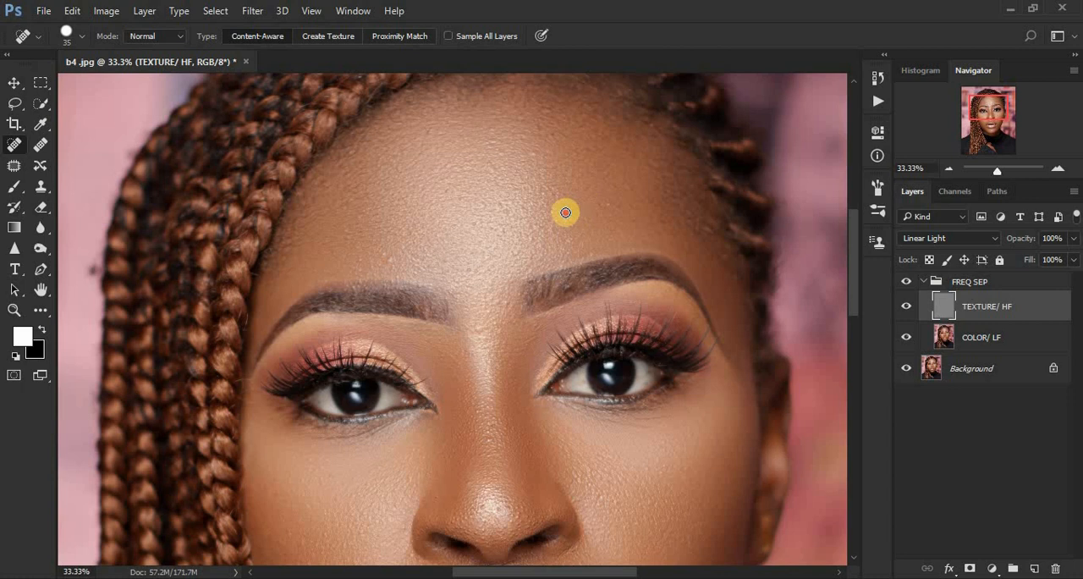
left_click(572, 243)
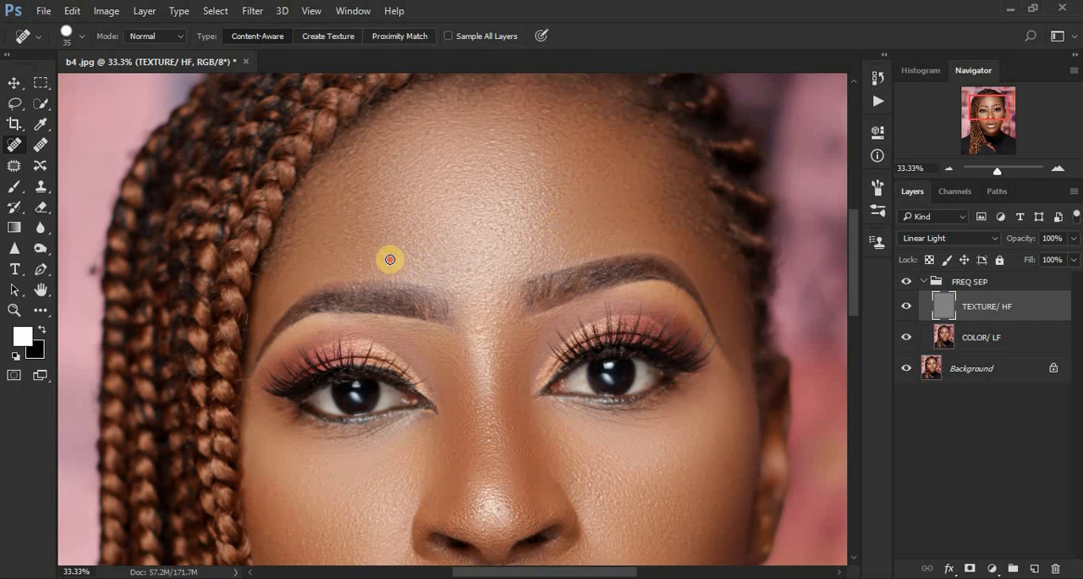
left_click(343, 234)
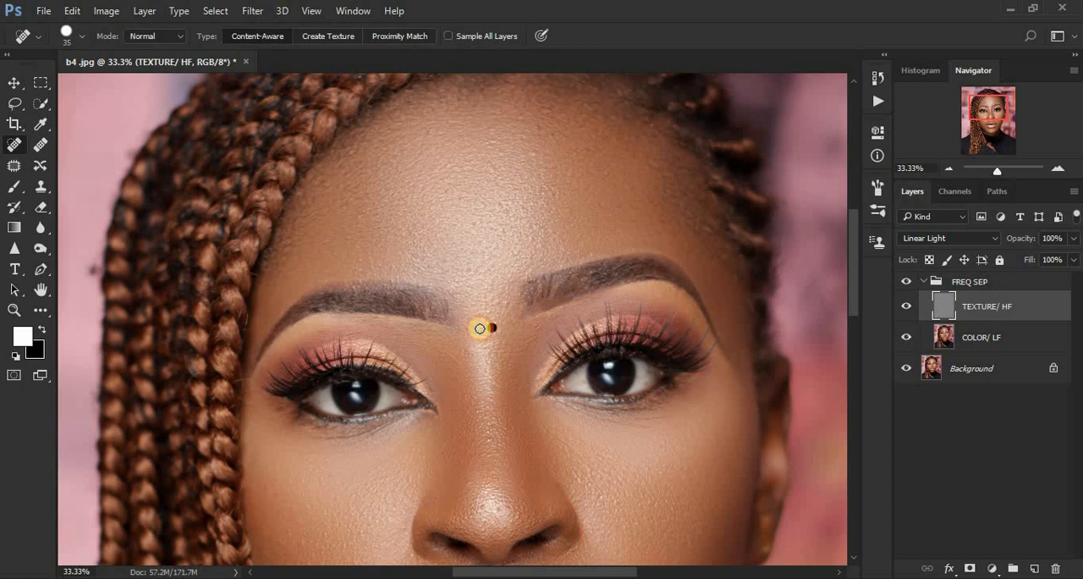
left_click(507, 300)
key("ctrl+minus")
key("ctrl+minus")
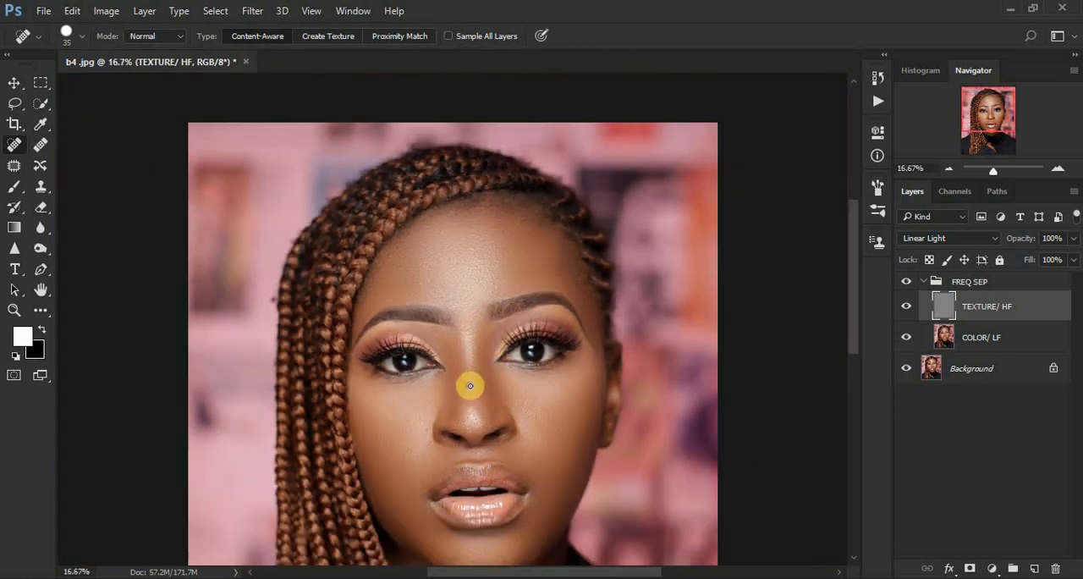
left_click(469, 385)
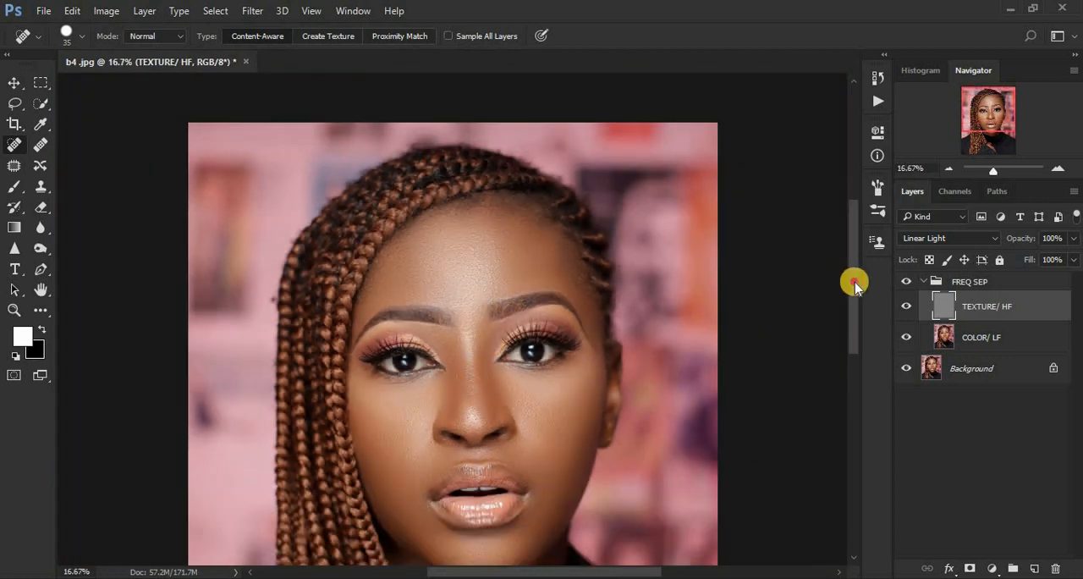
Step: Collapse the FREQ SEP group and compare the whole portrait with the group hidden and shown
left_click_drag(855, 286, 859, 330)
key("ctrl+minus")
key("ctrl+minus")
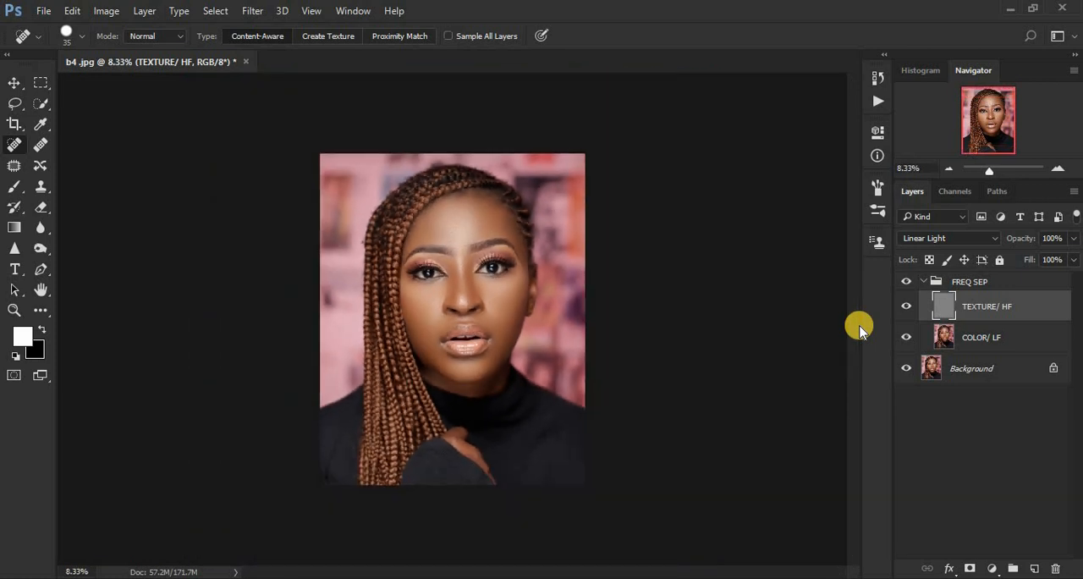
key("ctrl+plus")
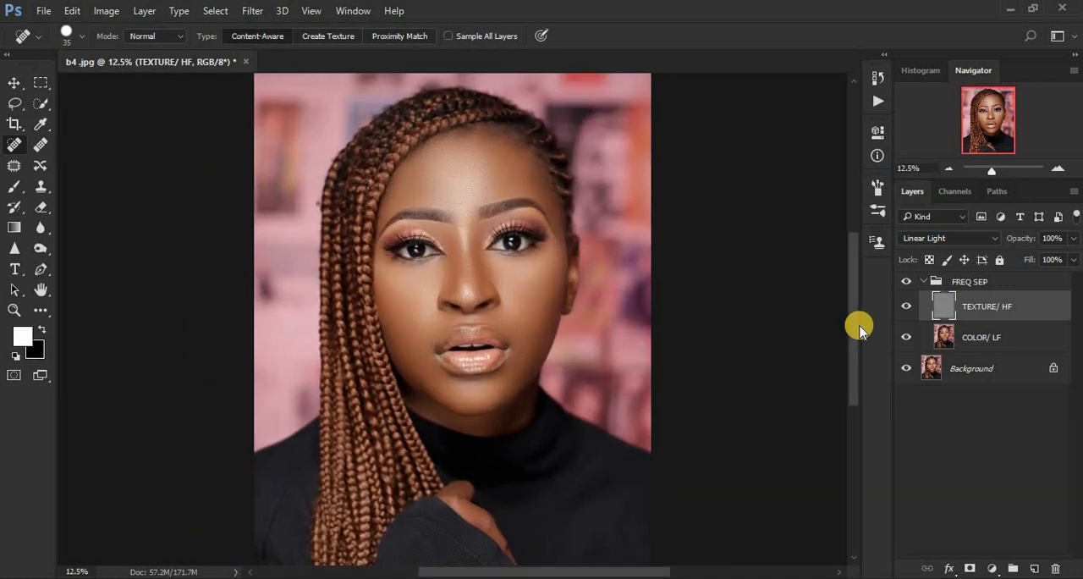
left_click(923, 281)
left_click(924, 281)
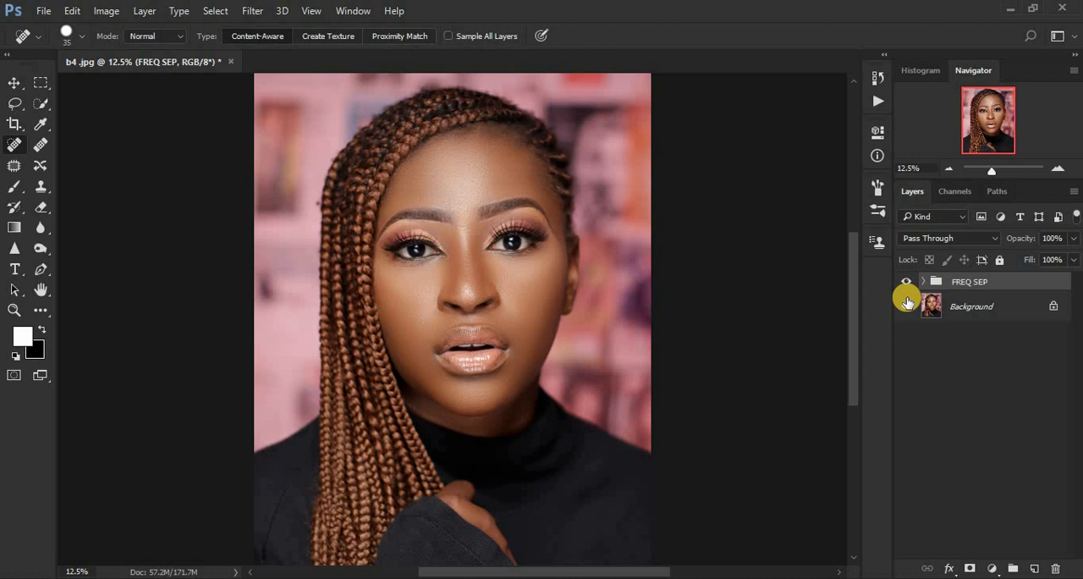
left_click(905, 284)
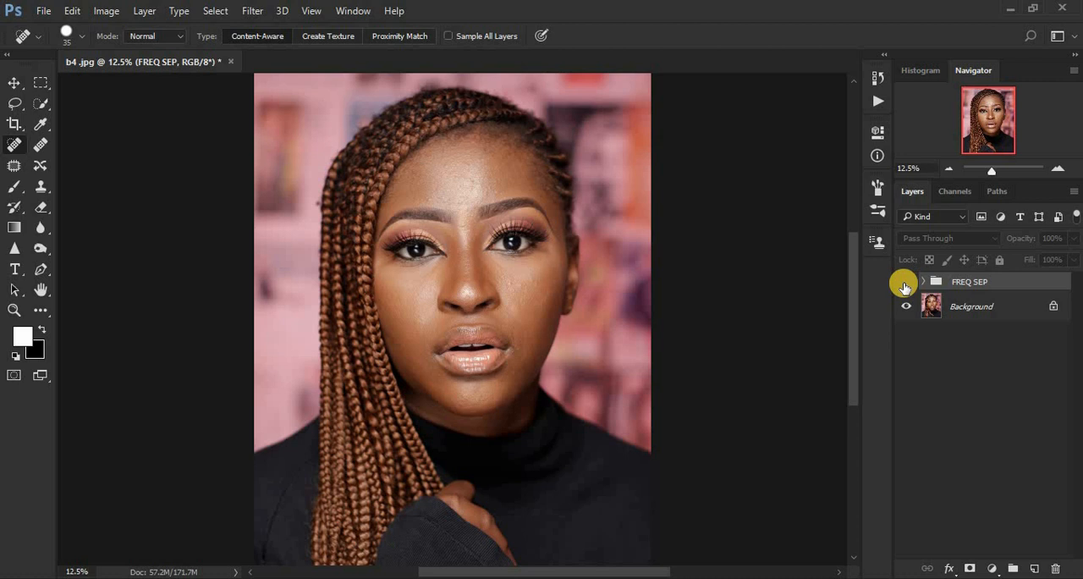
left_click(905, 284)
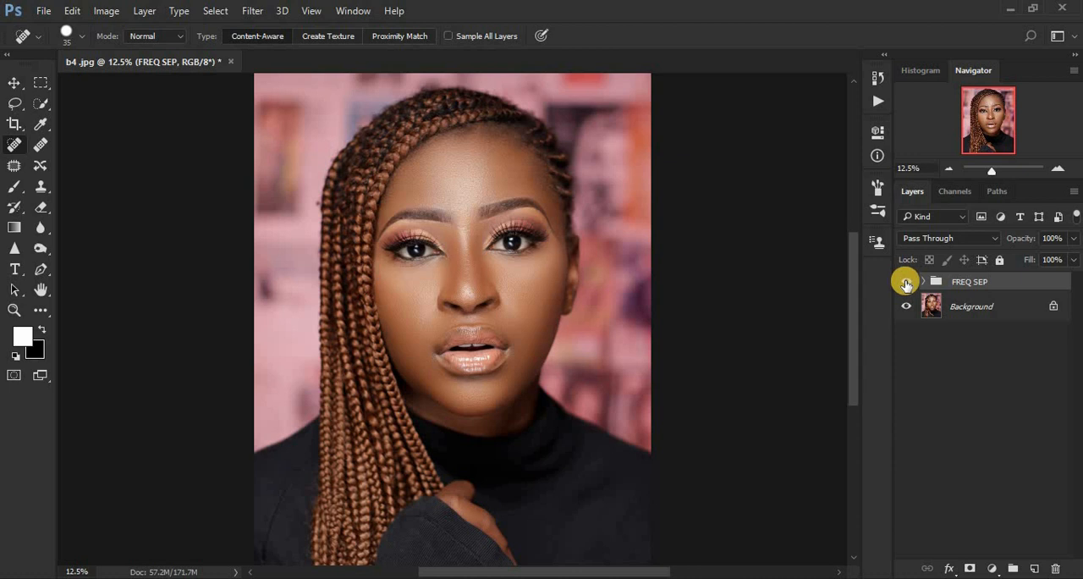
Step: Add a Curves adjustment layer above FREQ SEP and brighten the midtones with a curve point at input 114, output 142
left_click(992, 568)
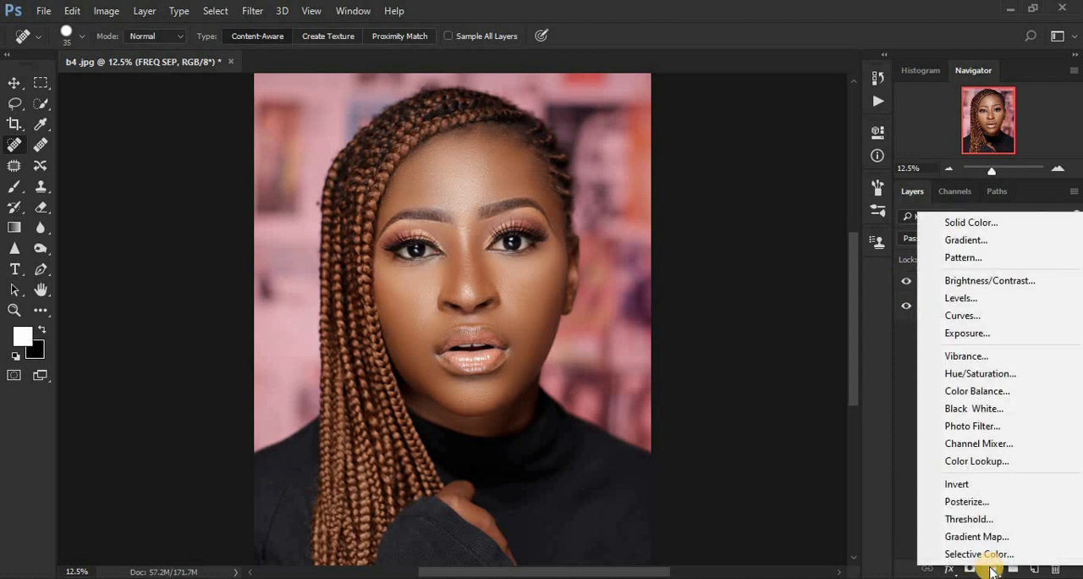
left_click(963, 314)
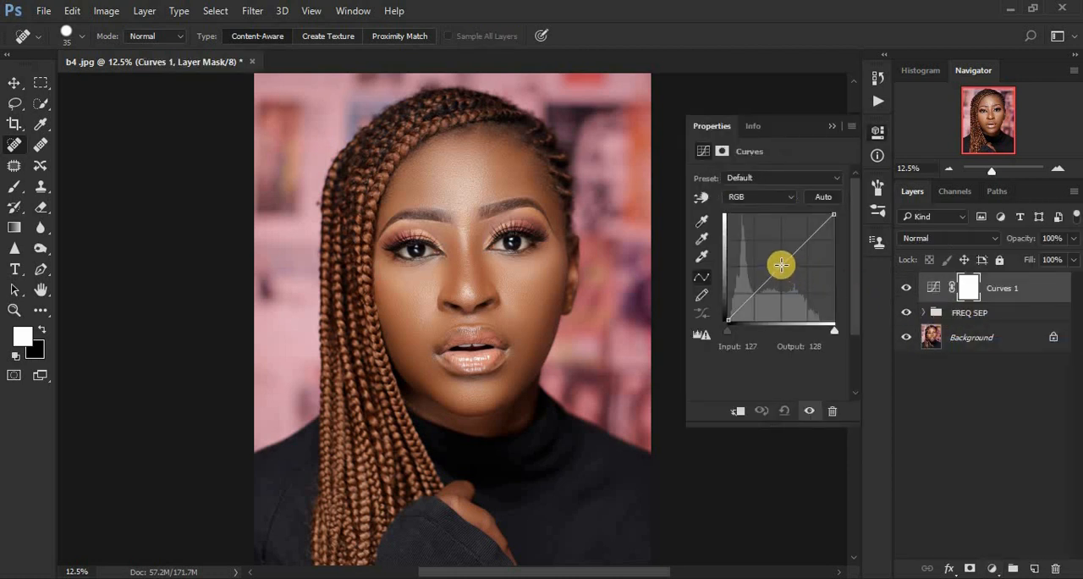
left_click_drag(780, 265, 775, 261)
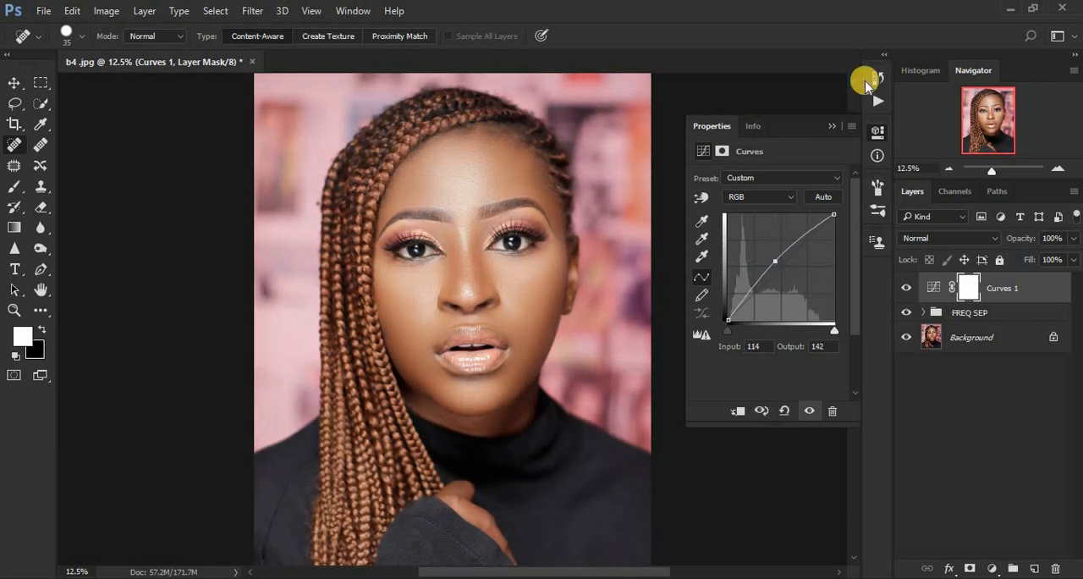
left_click(832, 125)
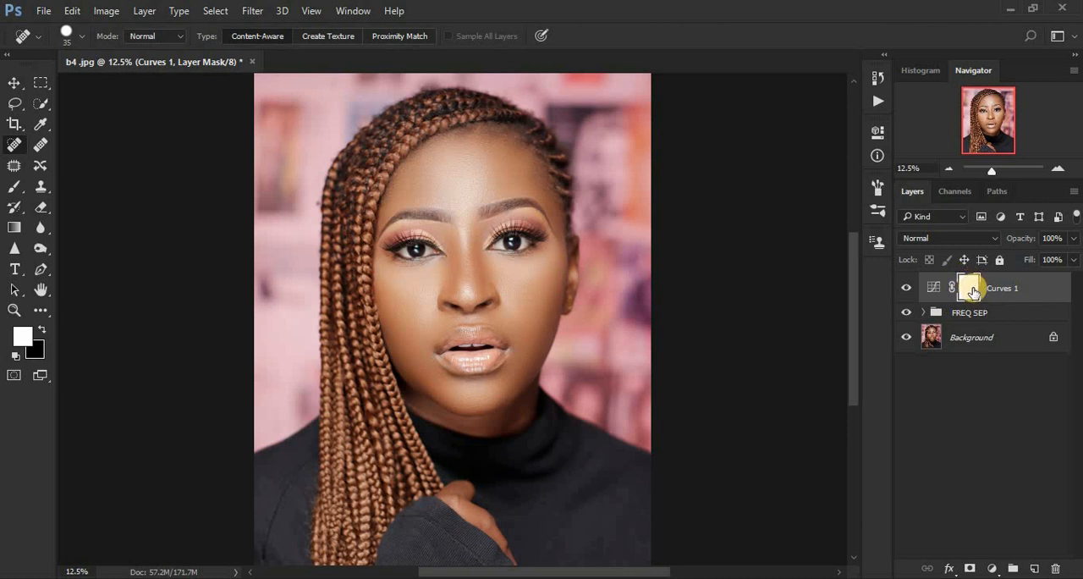
Step: Invert the mask of the brightening Curves layer to black and rename the layer DODGE
key("ctrl+i")
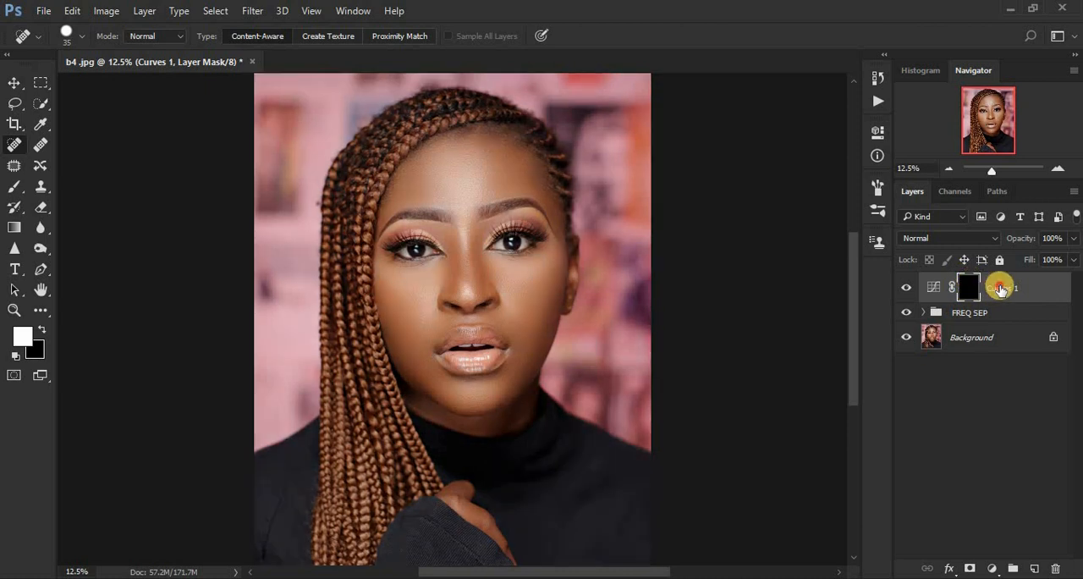
double_click(1001, 288)
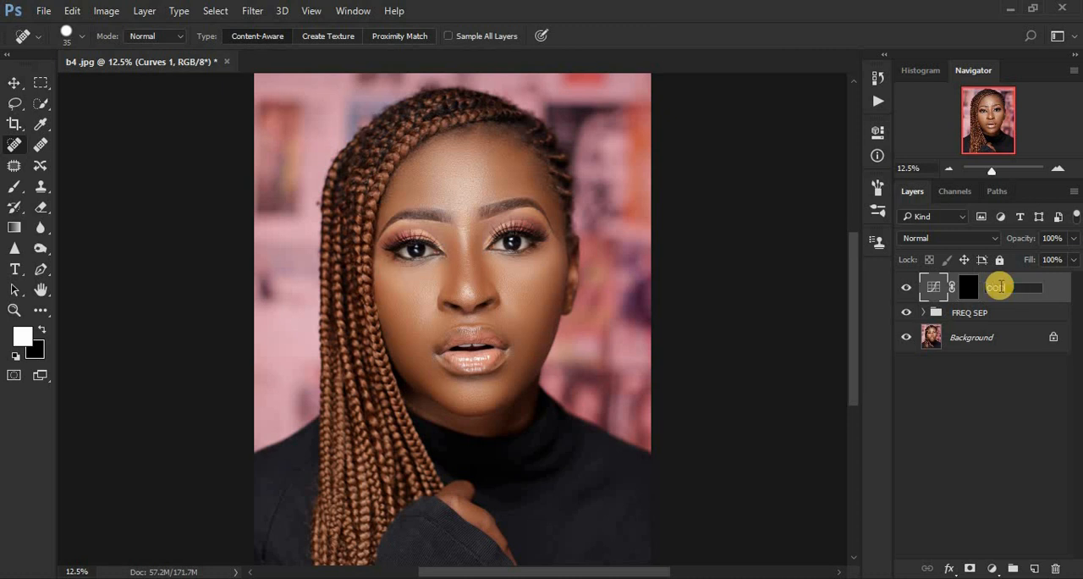
key("Return")
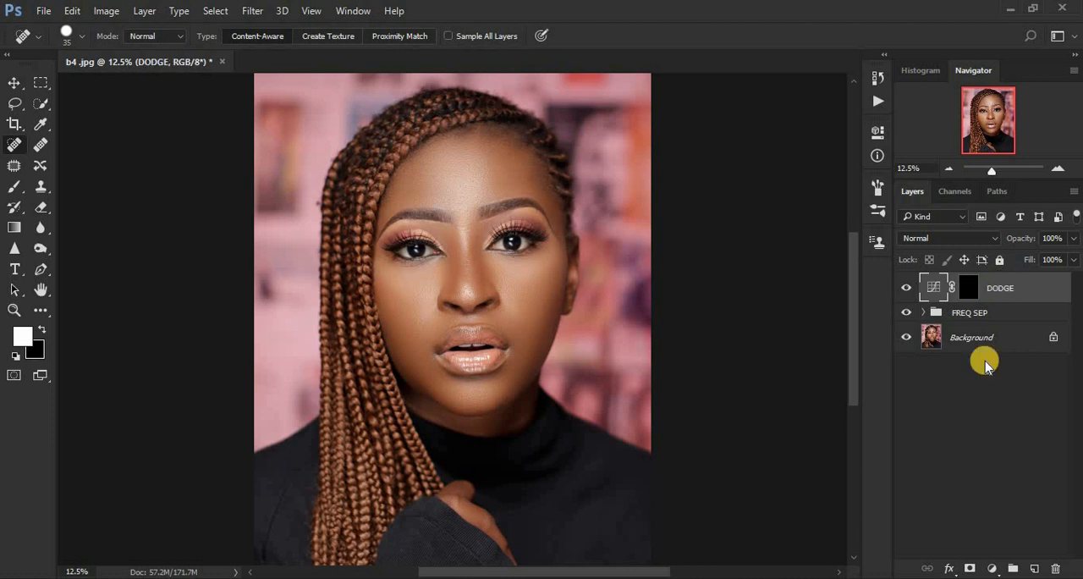
Step: Add a second Curves adjustment layer above DODGE and darken the midtones with a curve point at input 143, output 115
left_click(992, 568)
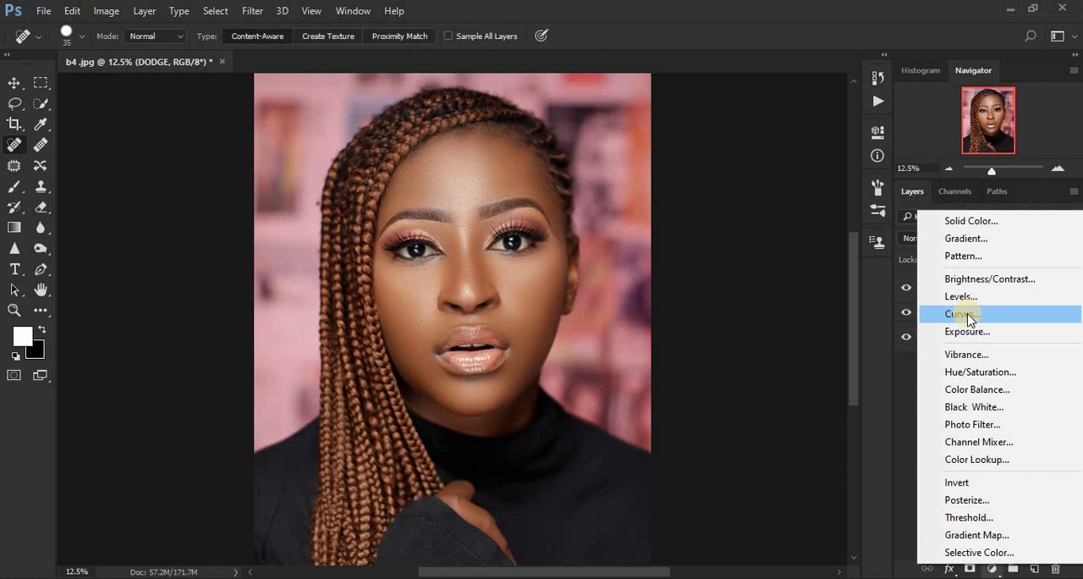
left_click(965, 315)
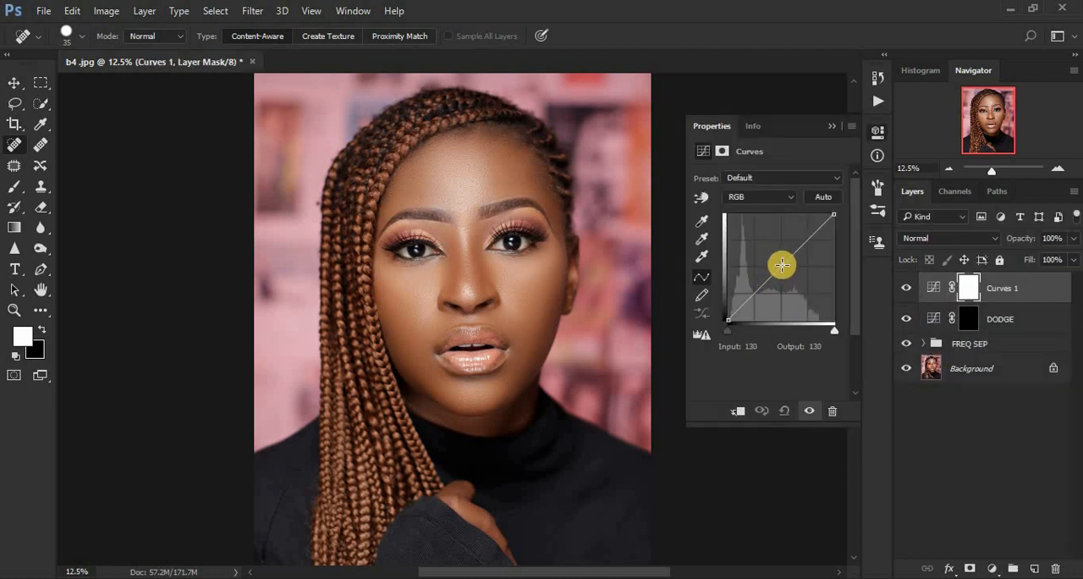
left_click_drag(784, 264, 787, 271)
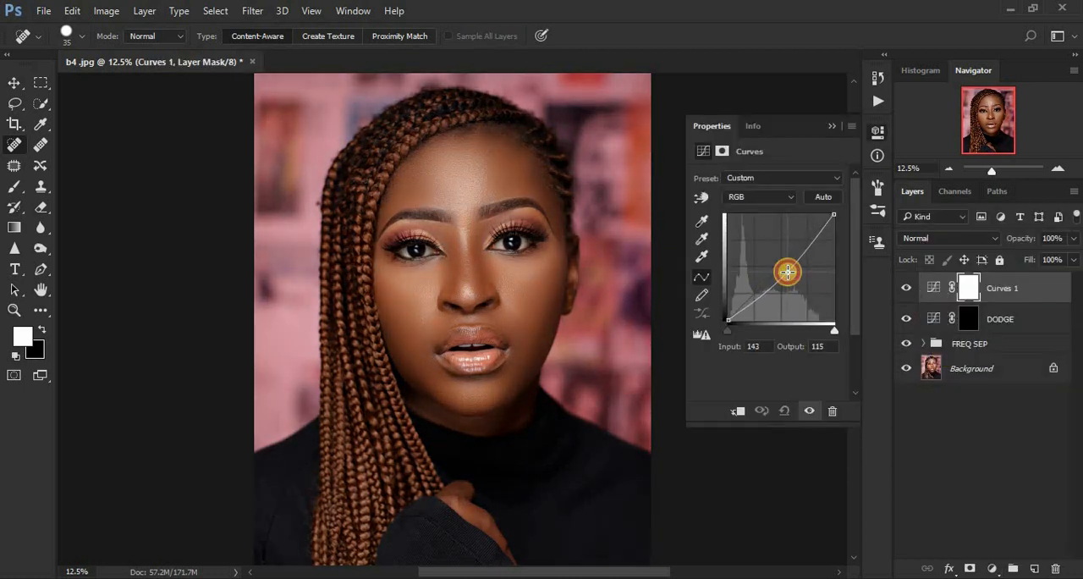
left_click(832, 125)
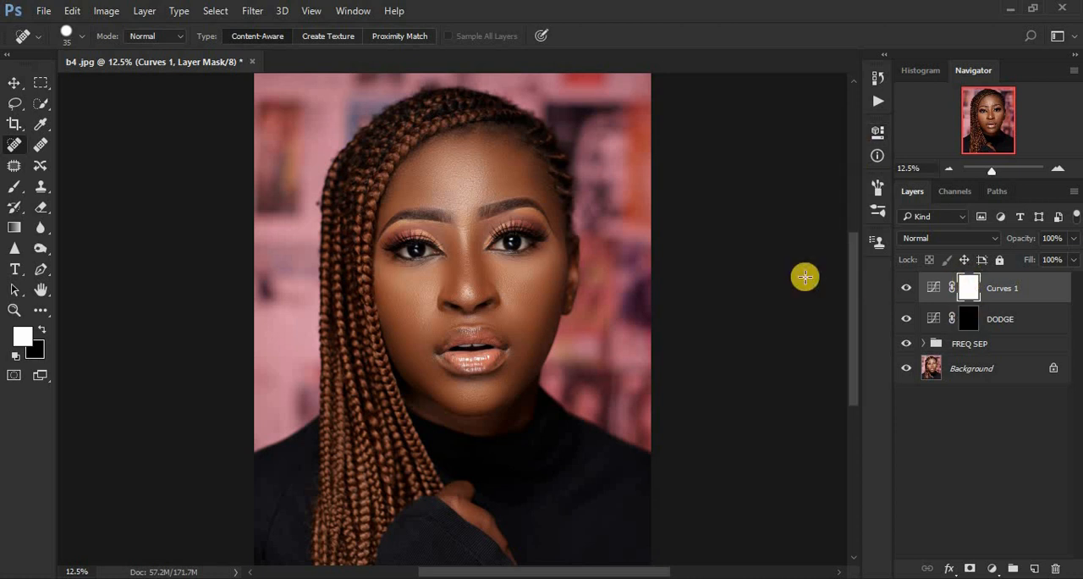
Step: Invert the darkening Curves layer's mask to black and rename the layer BURN
key("ctrl+i")
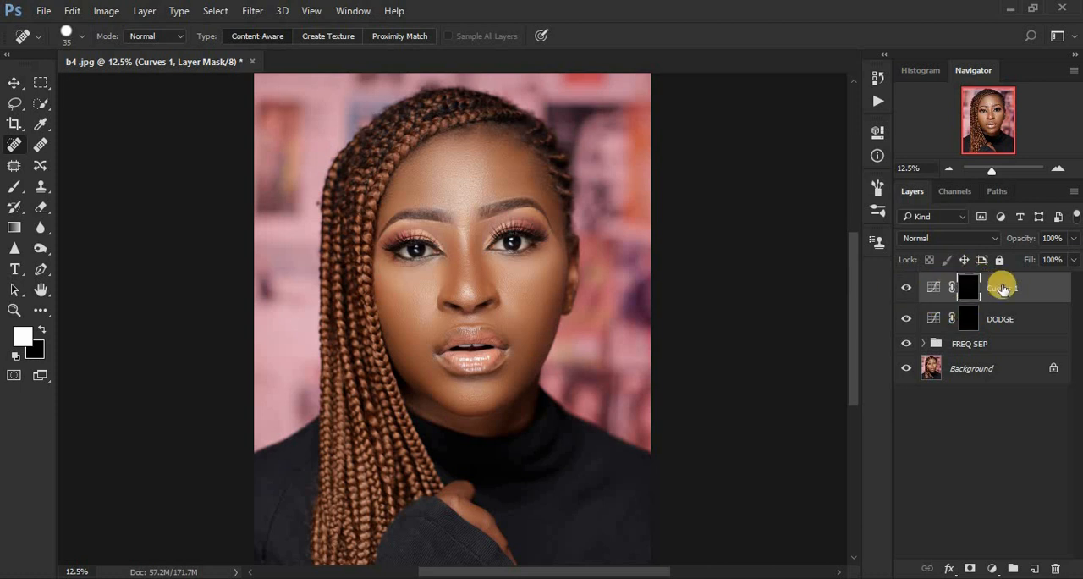
double_click(1003, 288)
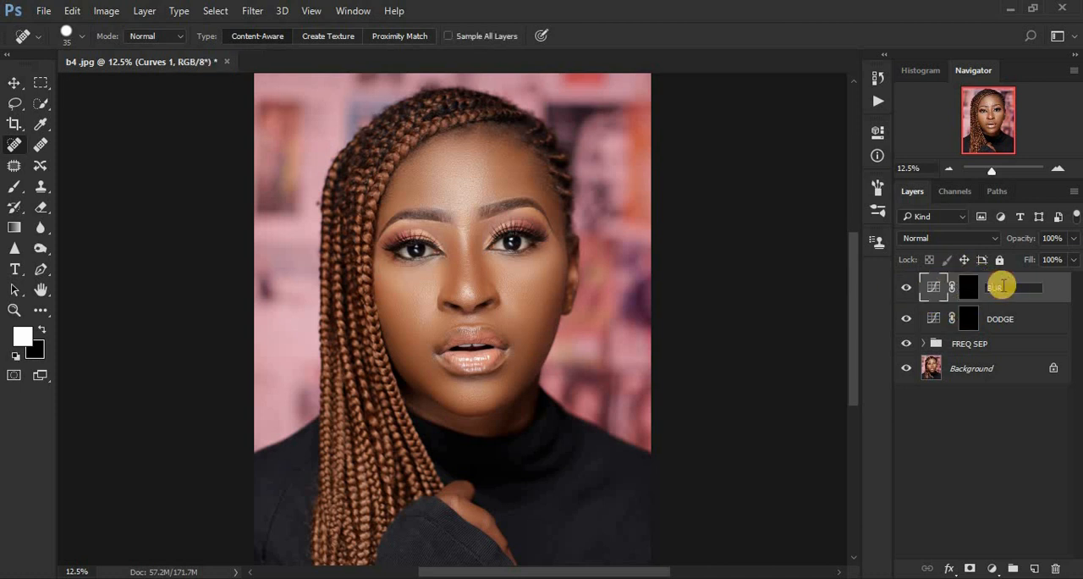
type("BURN")
key("Return")
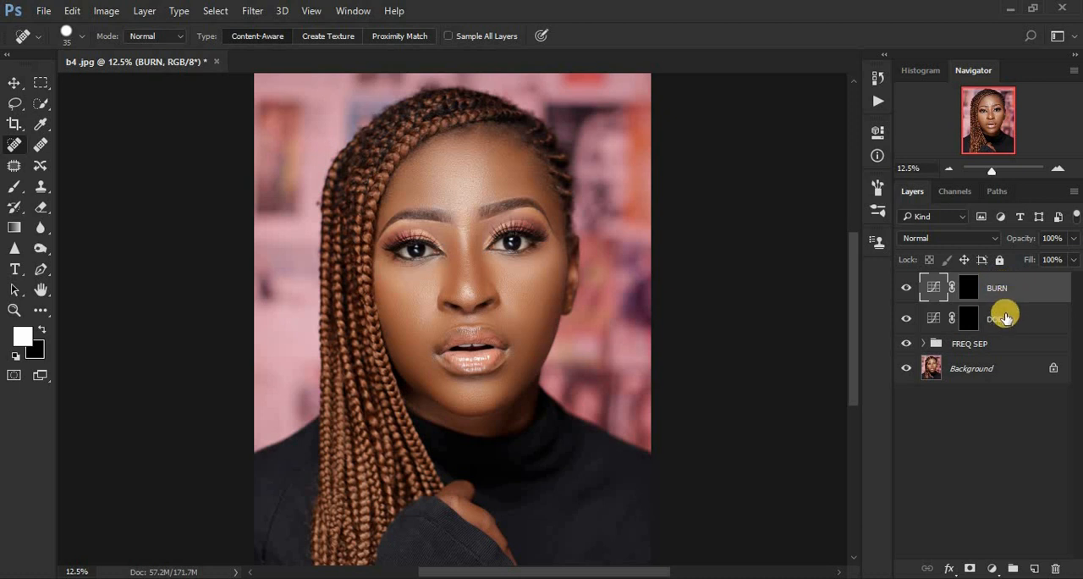
Step: Group the BURN and DODGE layers, name the group DODGE AND BURN, and expand it
left_click(1005, 320, "shift")
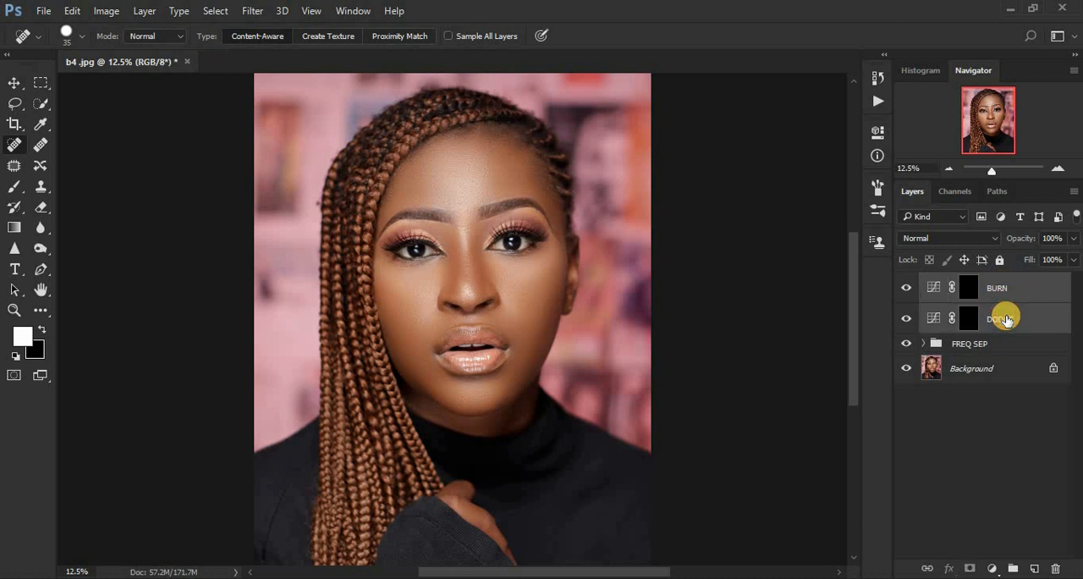
key("ctrl+g")
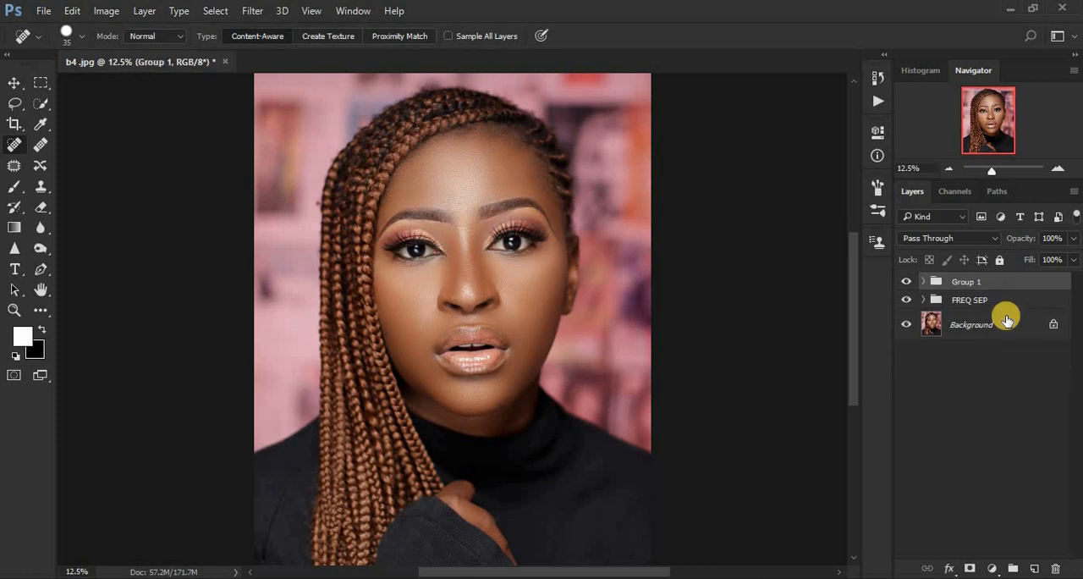
double_click(963, 282)
key("Return")
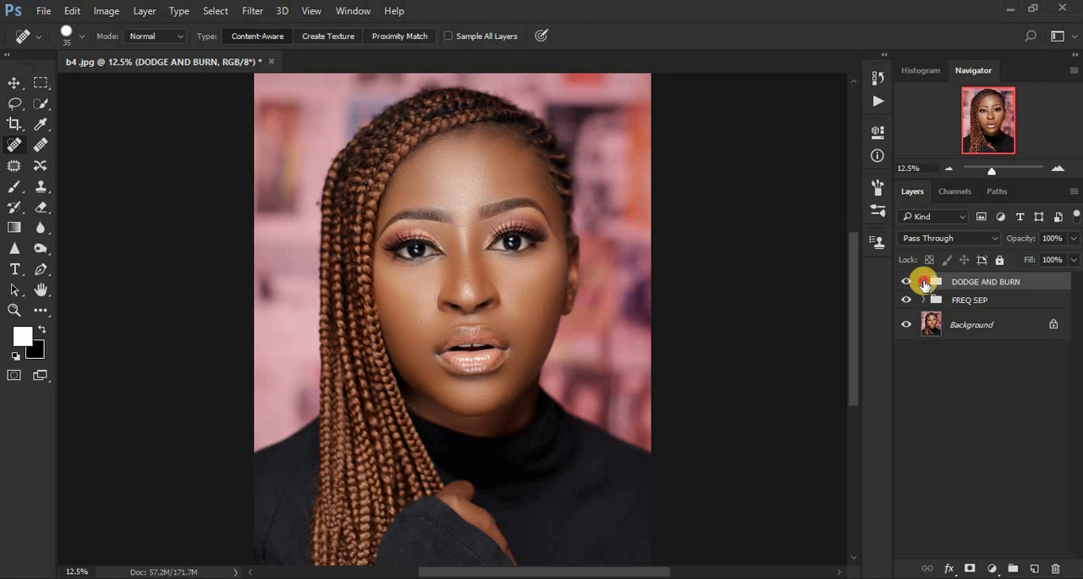
left_click(924, 281)
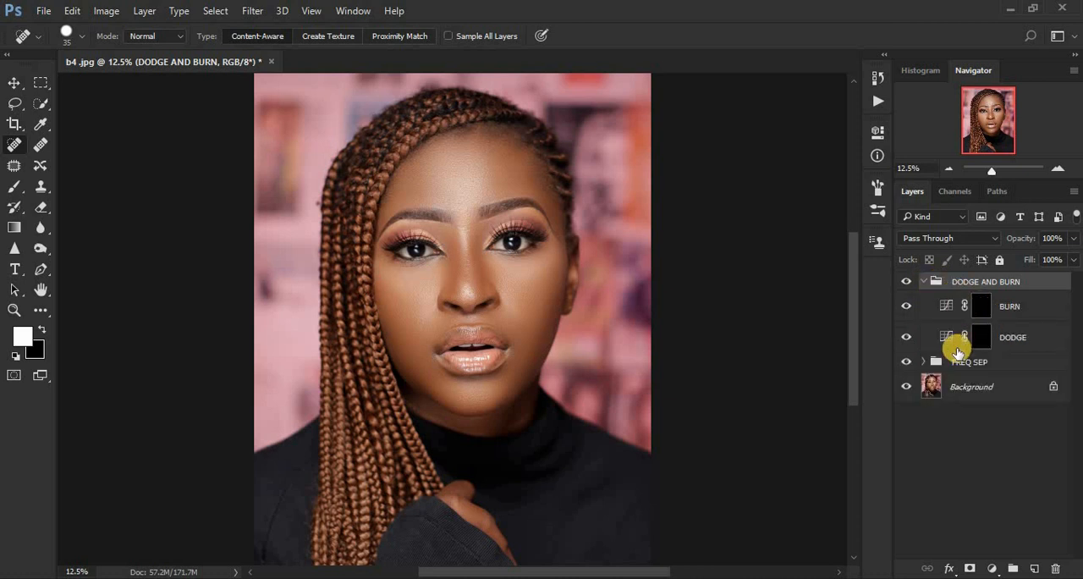
Step: Add a Black & White adjustment layer above BURN inside the group and lower its Reds to about -49
left_click(981, 308)
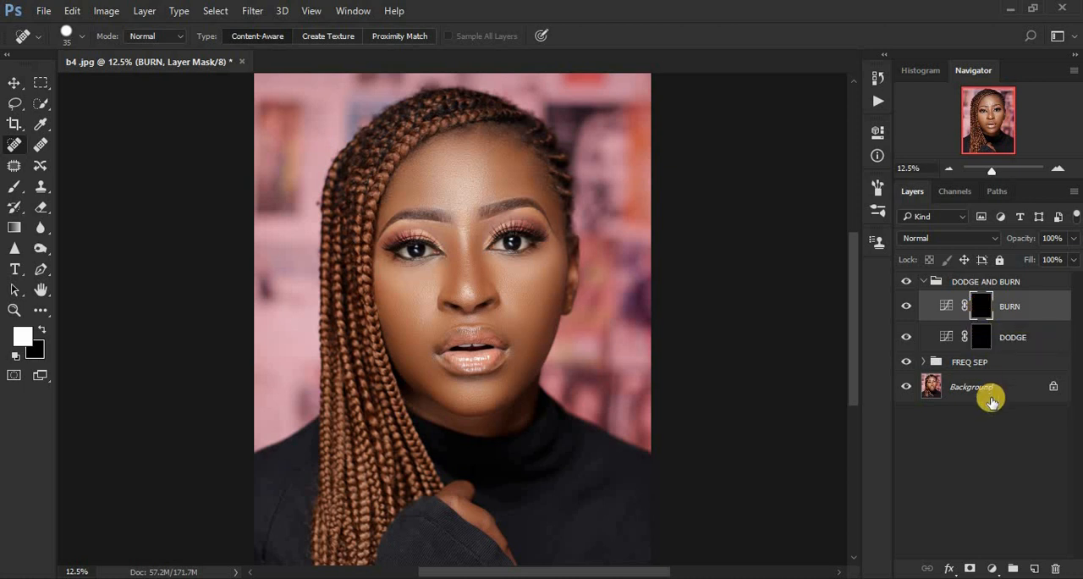
left_click(992, 568)
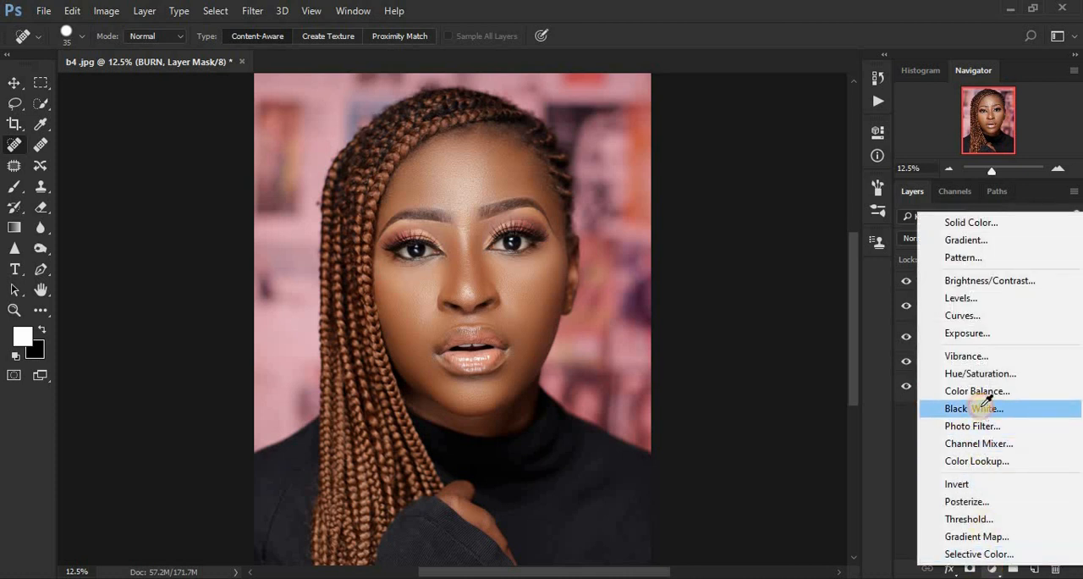
left_click(983, 410)
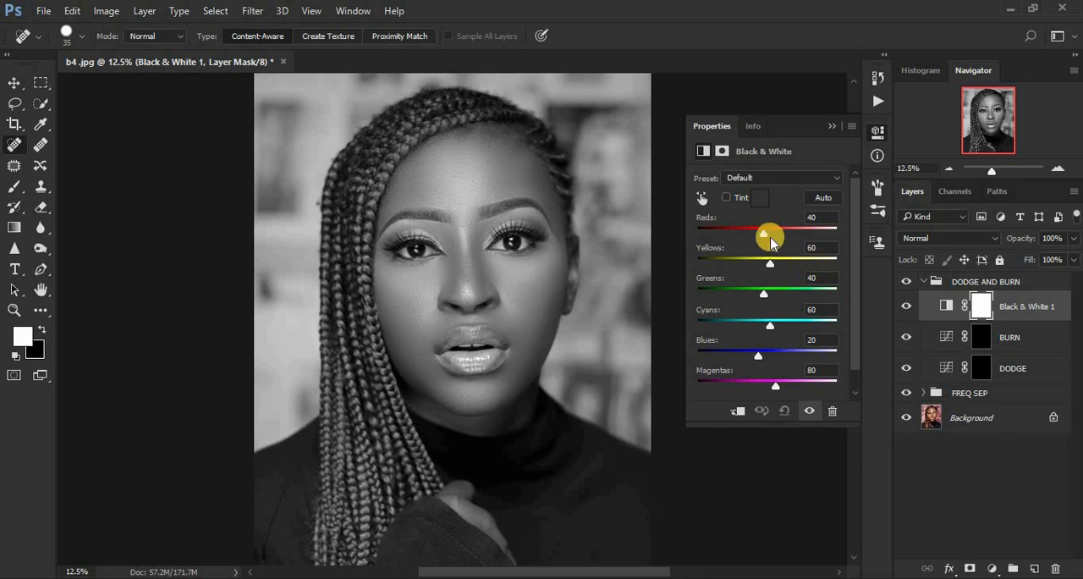
left_click_drag(766, 233, 739, 236)
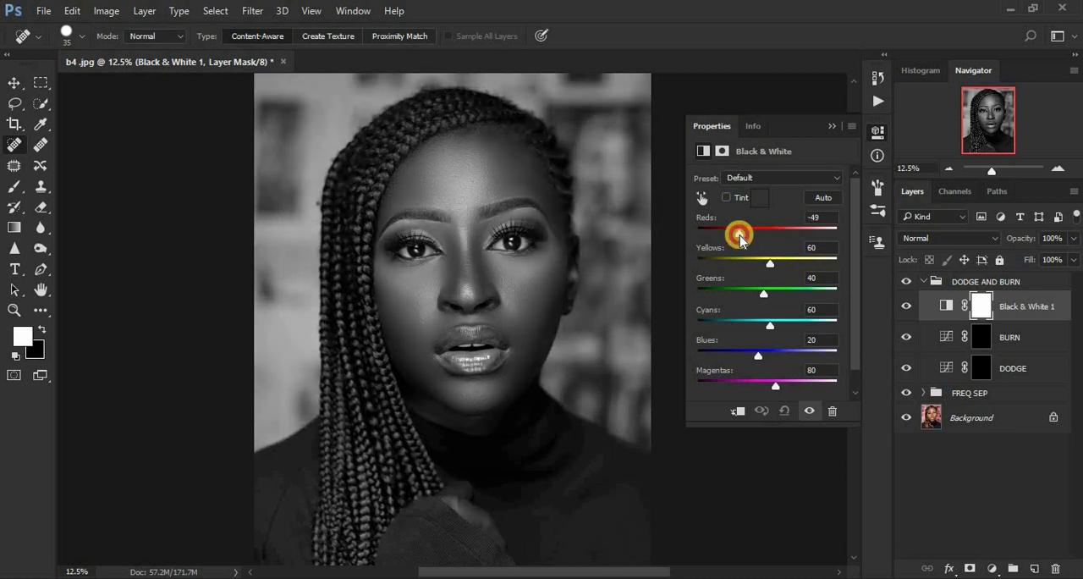
left_click(832, 125)
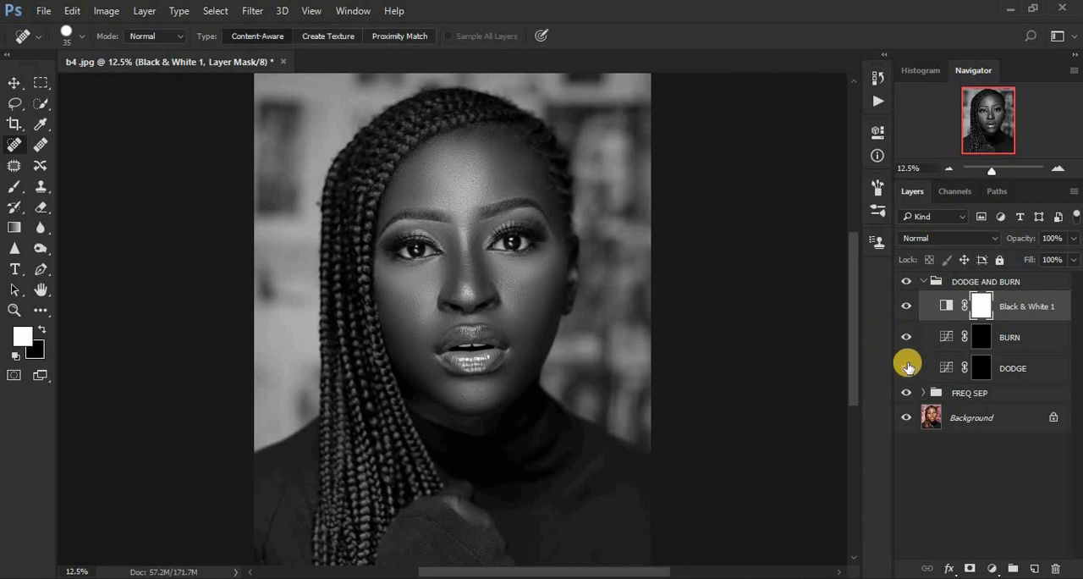
Step: Hide the FREQ SEP group and select the mask of the DODGE layer
left_click(906, 393)
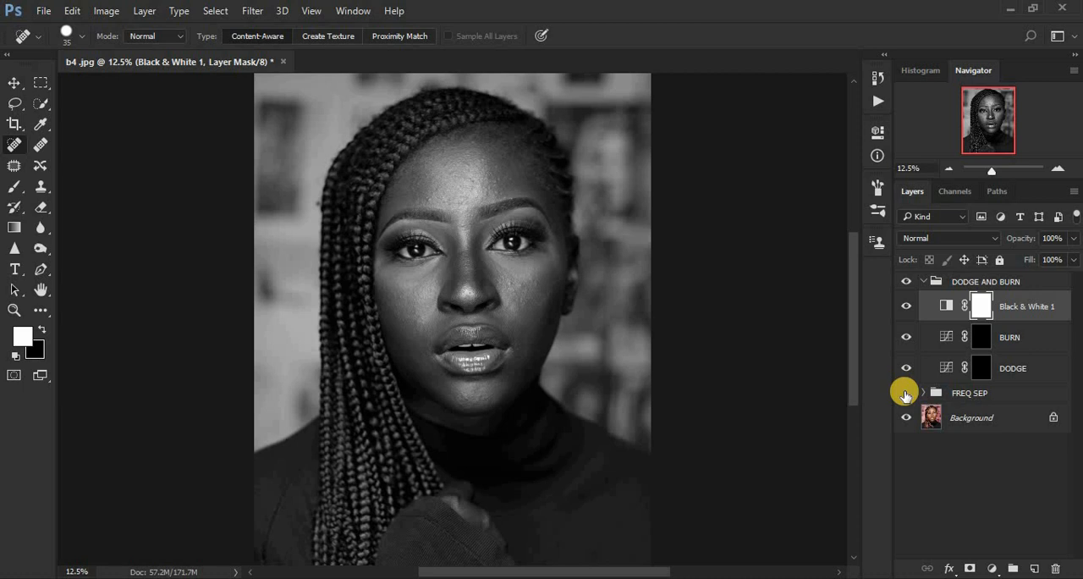
left_click(906, 393)
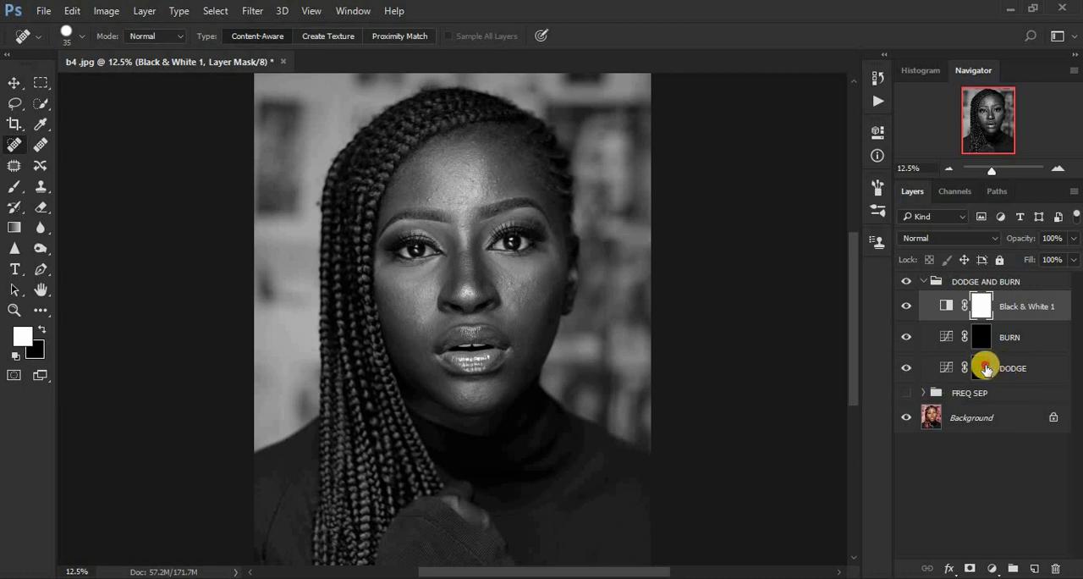
left_click(984, 368)
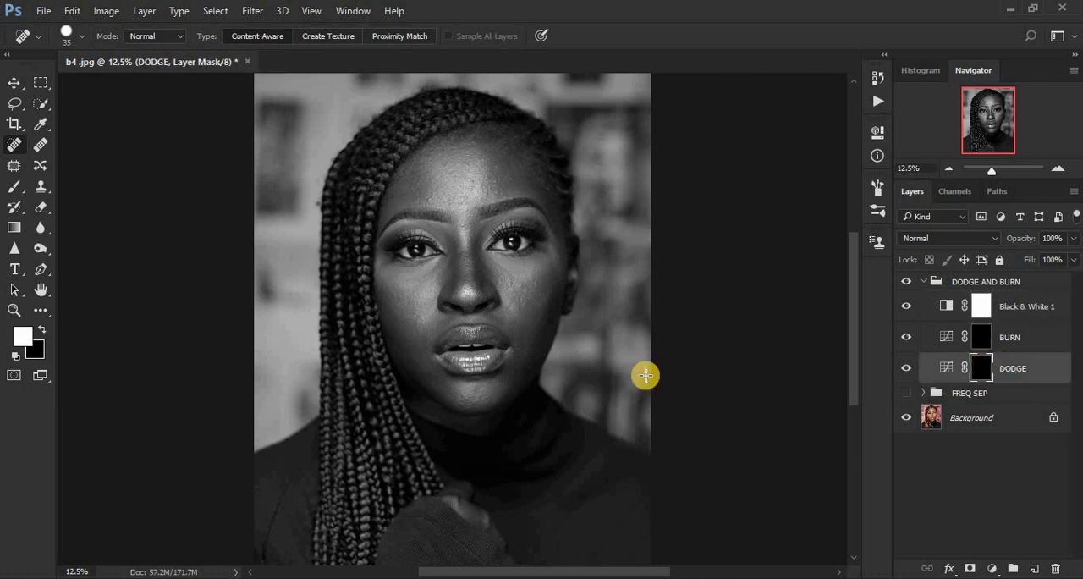
Step: Swap the foreground and background colours back and forth and reset them to the default white and black
left_click(40, 330)
left_click(42, 330)
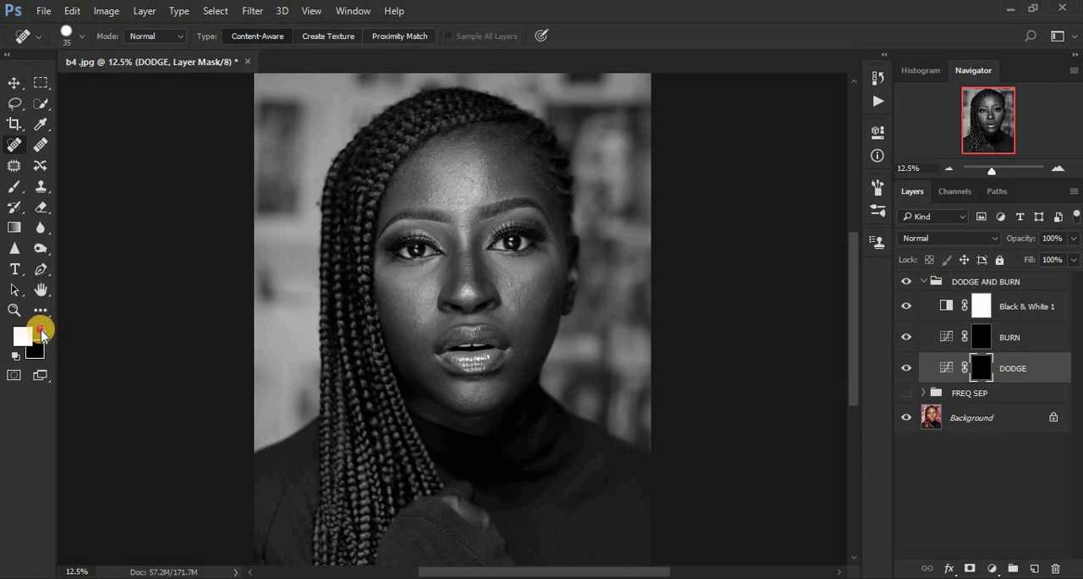
left_click(40, 330)
left_click(41, 330)
left_click(42, 330)
left_click(42, 331)
left_click(40, 330)
left_click(40, 330)
left_click(41, 330)
left_click(42, 330)
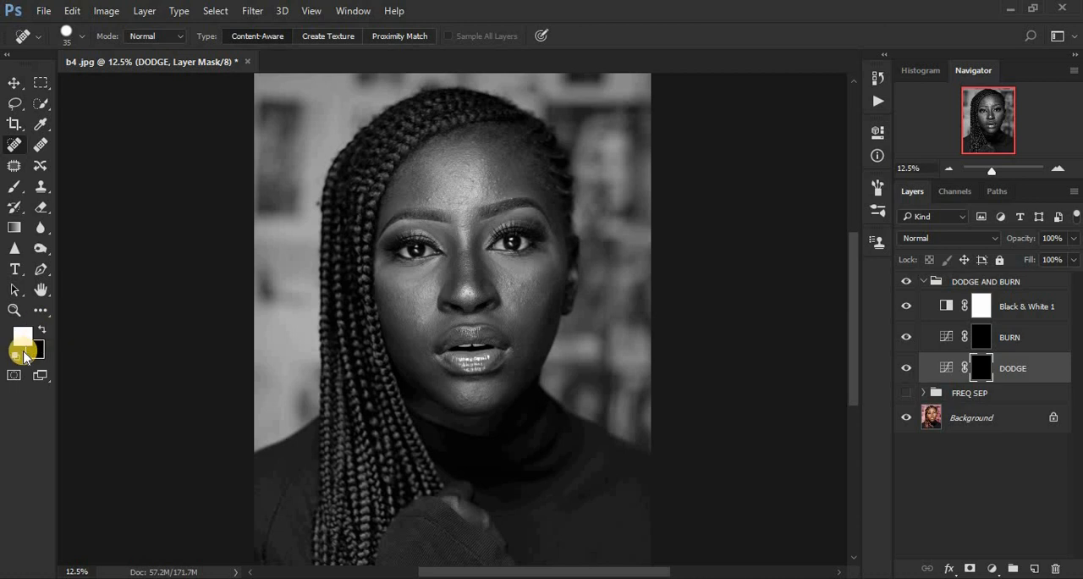
left_click(16, 354)
left_click(16, 354)
left_click(16, 354)
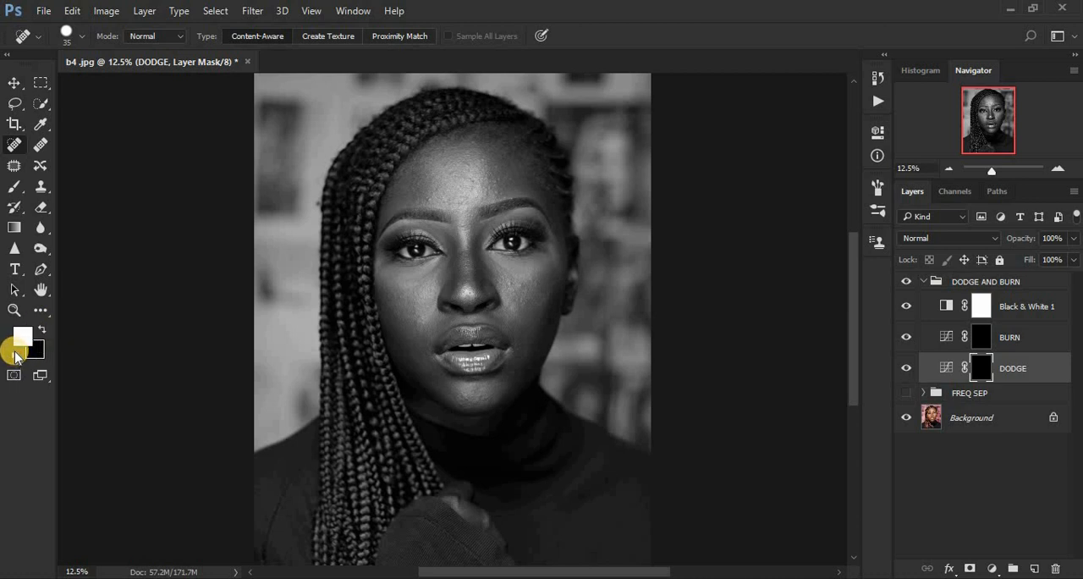
Step: Activate the Brush tool and open its opacity value for editing
left_click(13, 186)
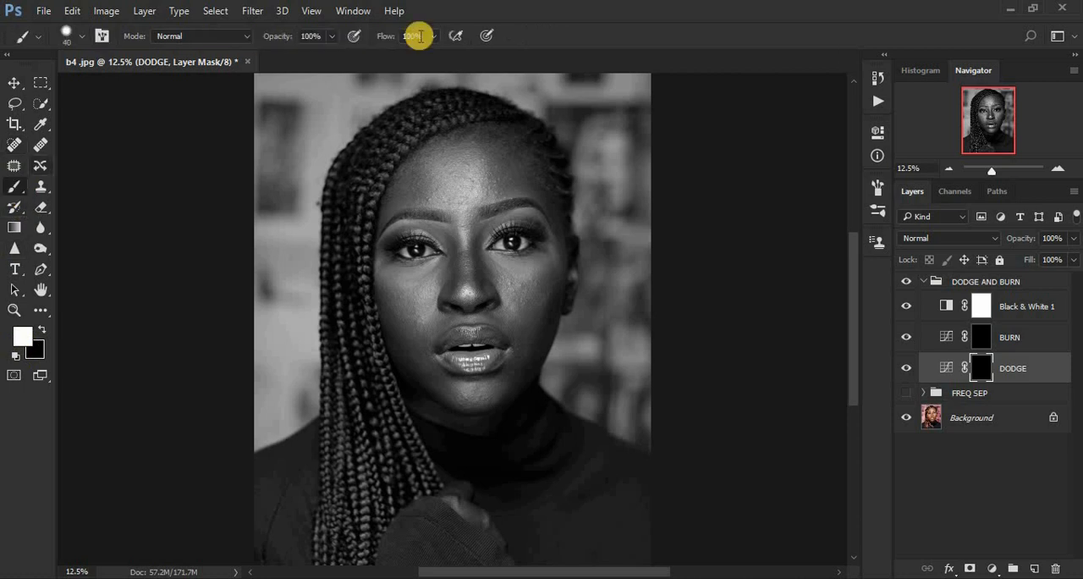
left_click(321, 36)
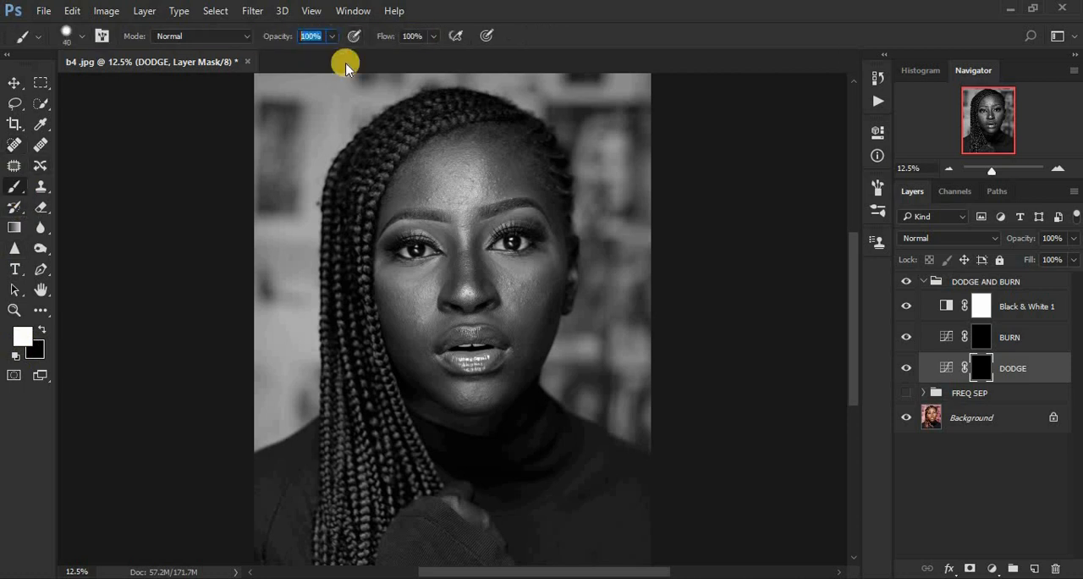
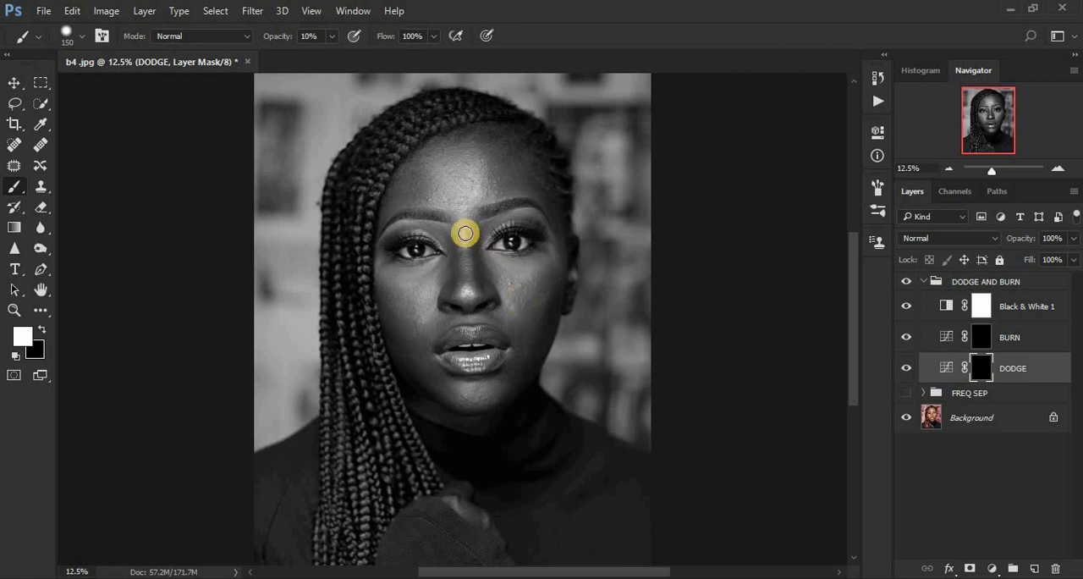
Step: Paint the DODGE mask white at 10% opacity over the nose bridge, lower forehead, chin and cheek, enlarging the brush from 150 to 400
left_click_drag(466, 225, 472, 270)
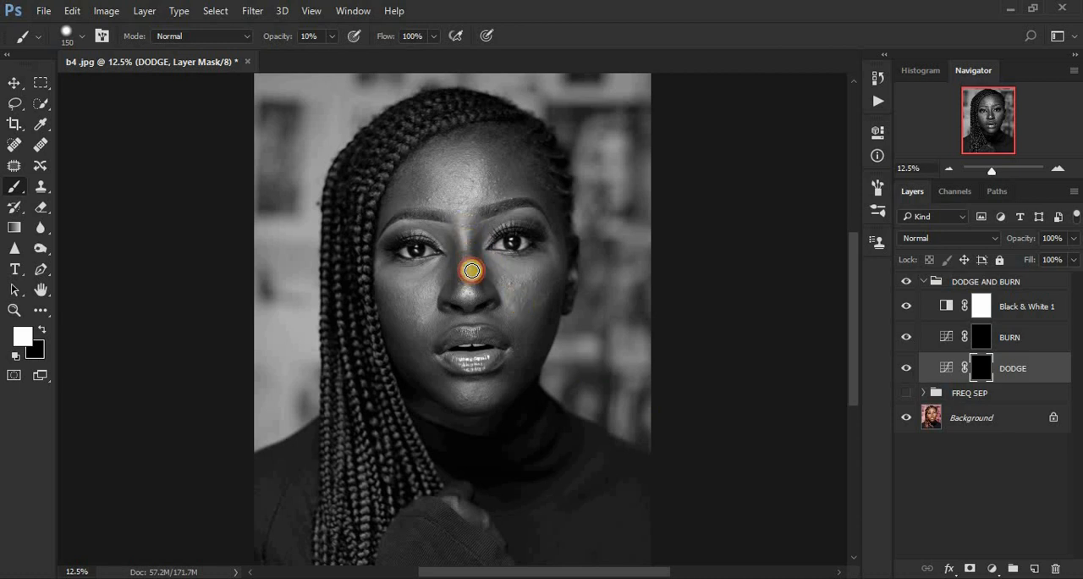
mouse_move(464, 231)
left_mouse_down()
mouse_move(472, 293)
mouse_move(467, 225)
left_mouse_up()
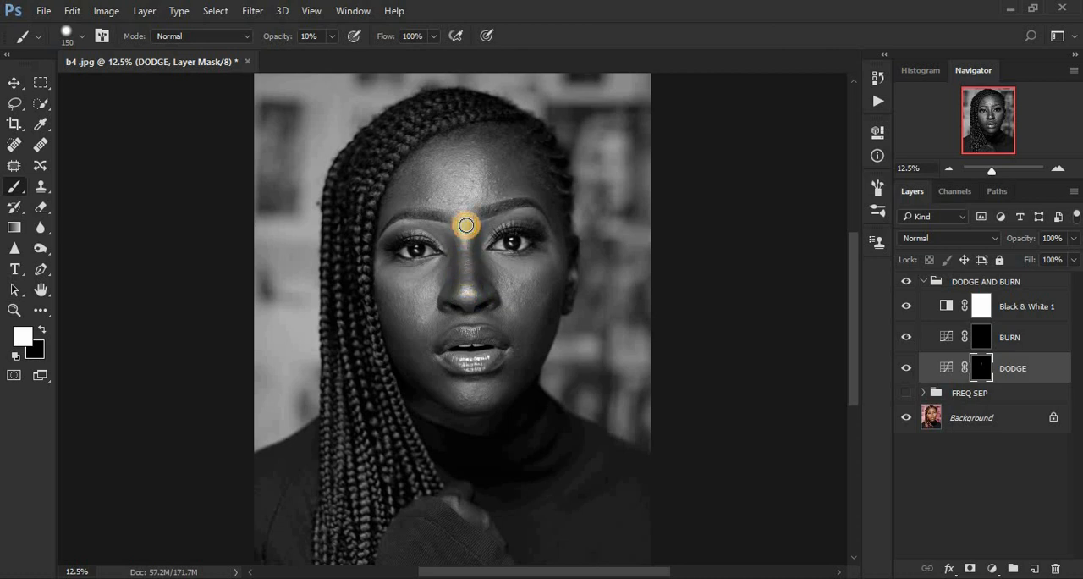
left_click(479, 202)
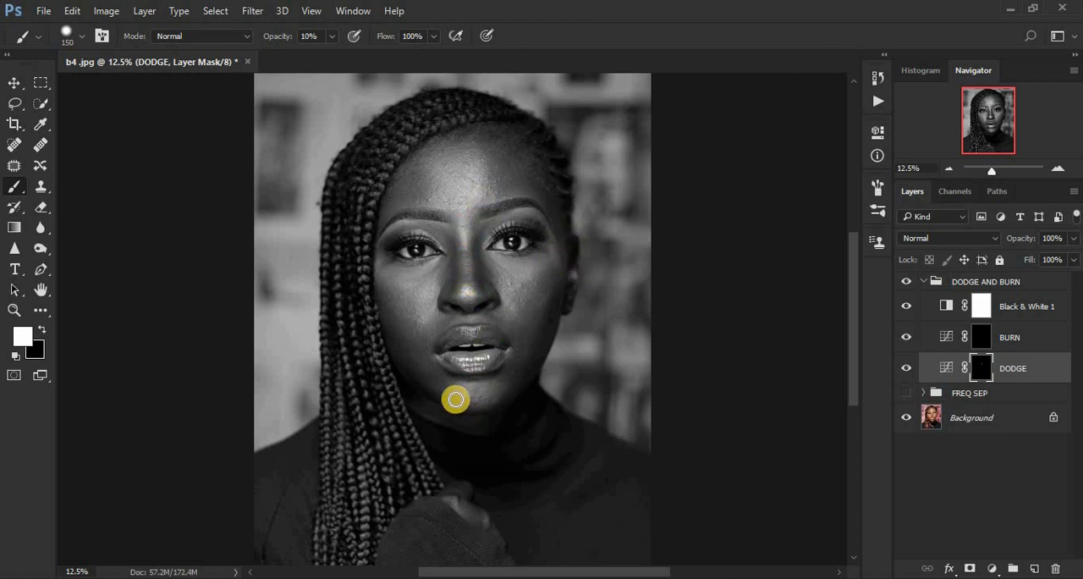
mouse_move(455, 396)
left_mouse_down()
mouse_move(496, 390)
mouse_move(466, 390)
mouse_move(481, 391)
left_mouse_up()
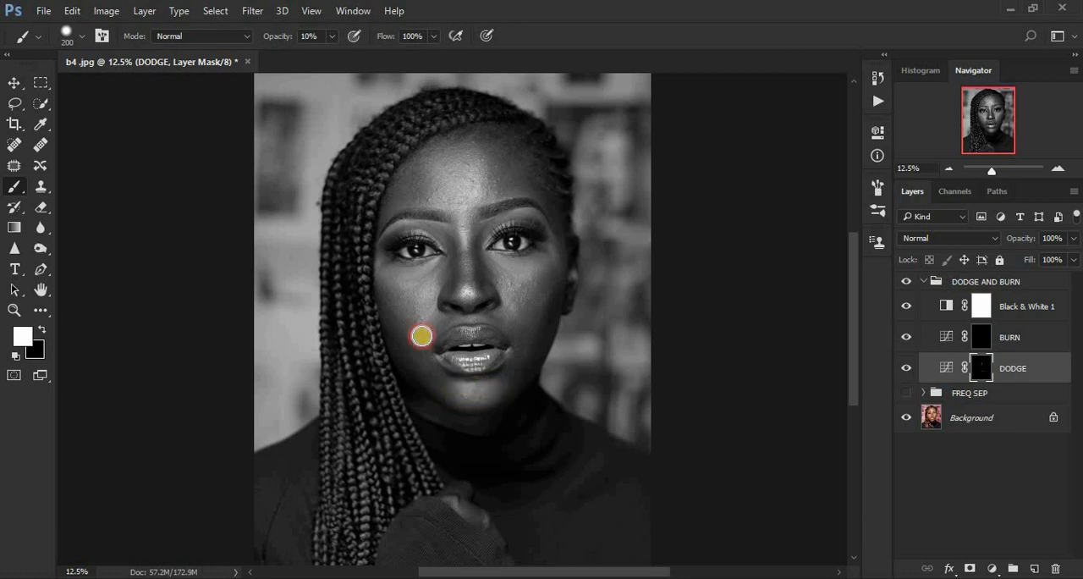
key("bracketright")
key("bracketright")
key("bracketright")
left_click_drag(394, 284, 423, 281)
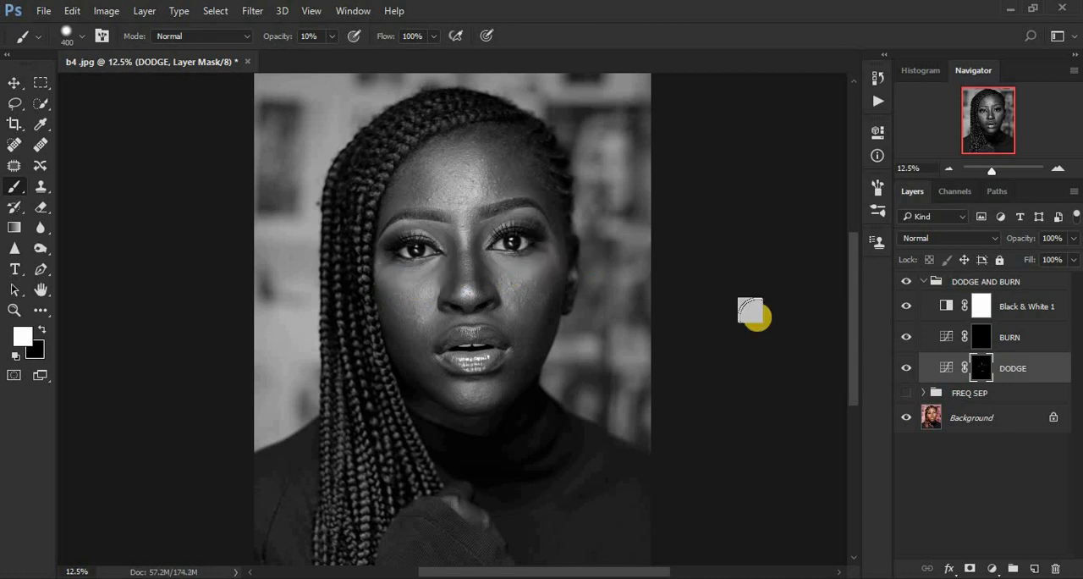
Step: Select the BURN layer's mask and paint white on the shadows below both cheekbones with a size 400 brush at 10% opacity
left_click(981, 339)
key("bracketleft")
key("bracketleft")
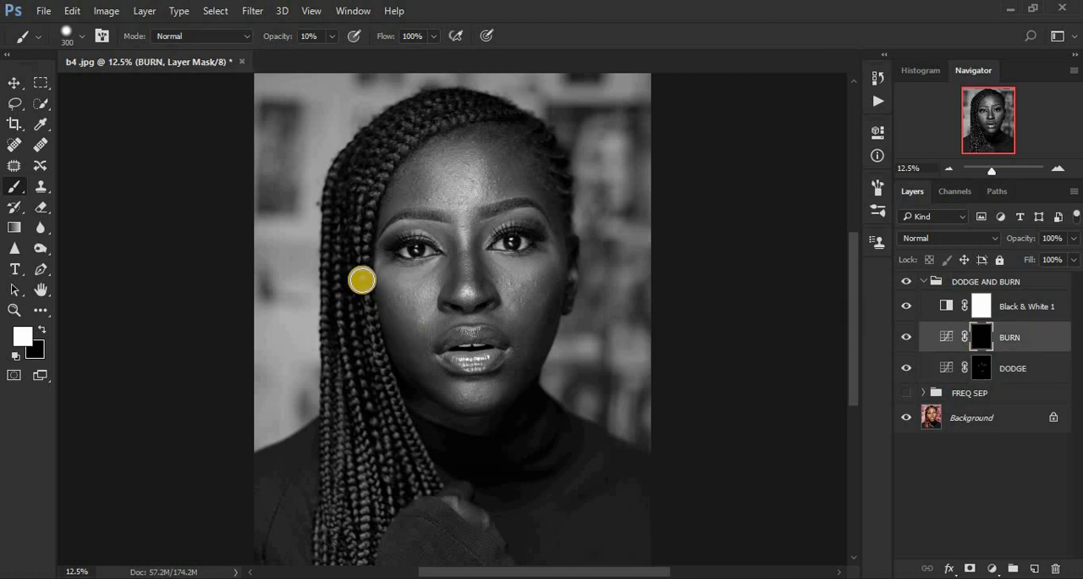
key("bracketright")
key("bracketright")
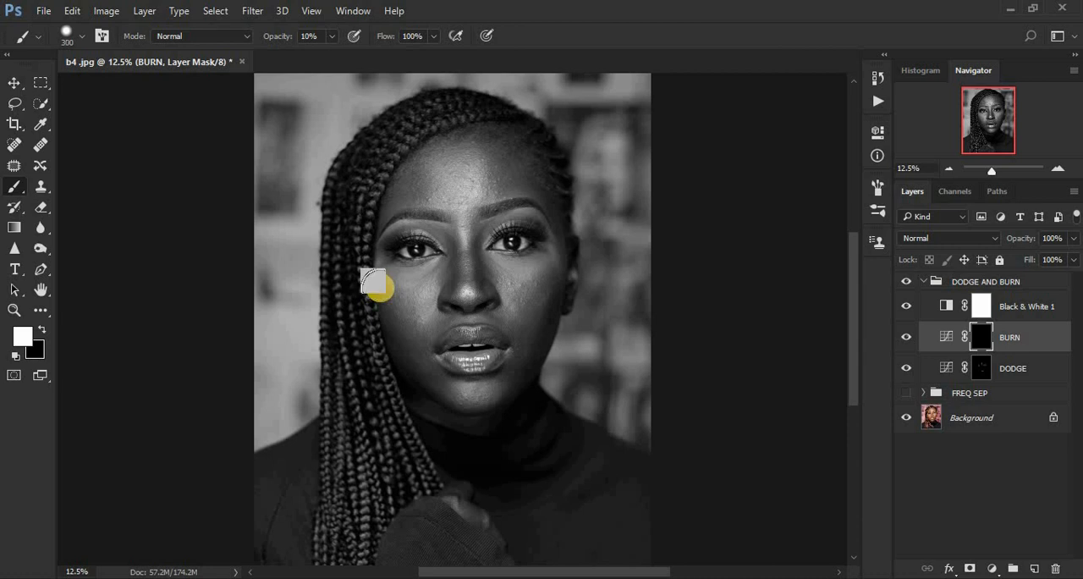
left_click_drag(376, 290, 401, 339)
mouse_move(534, 313)
left_mouse_down()
mouse_move(544, 319)
mouse_move(554, 271)
mouse_move(537, 313)
left_mouse_up()
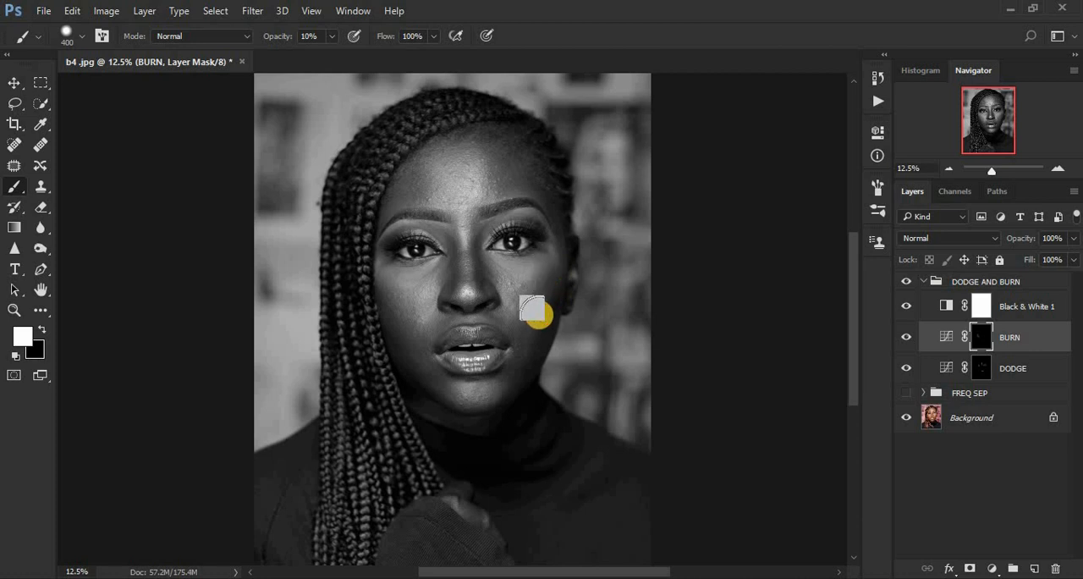
Step: Reduce the brush to size 150 and paint along both sides of the nose on the BURN mask
key("bracketleft")
key("bracketleft")
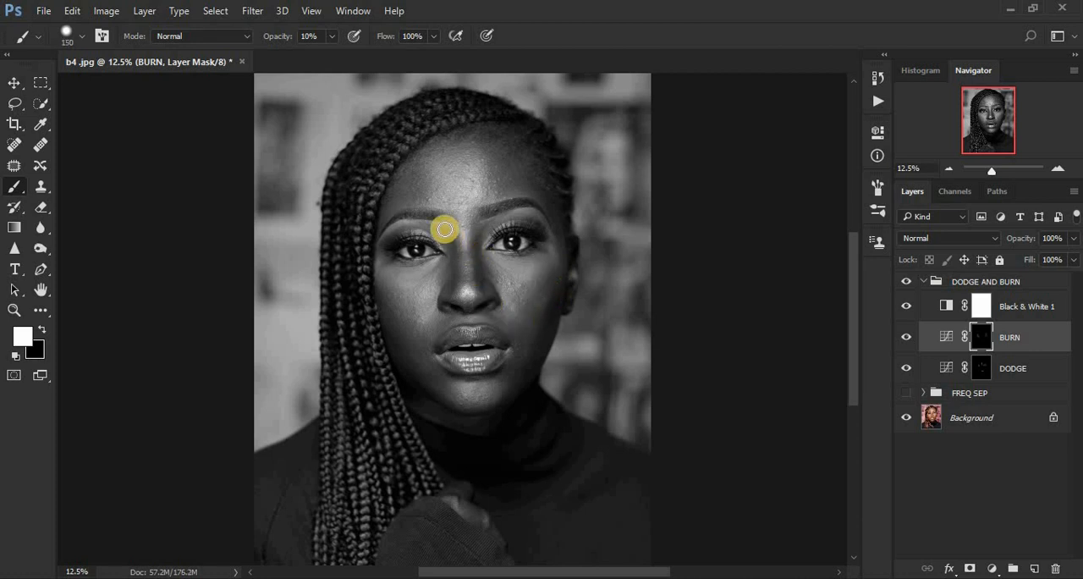
left_click_drag(445, 233, 450, 282)
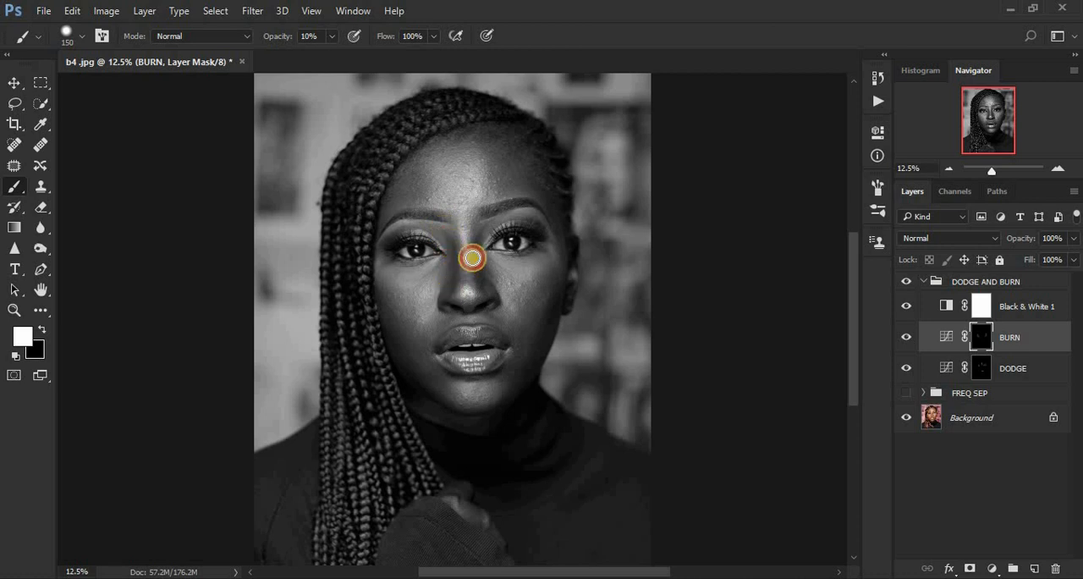
mouse_move(491, 223)
left_mouse_down()
mouse_move(477, 245)
mouse_move(481, 296)
left_mouse_up()
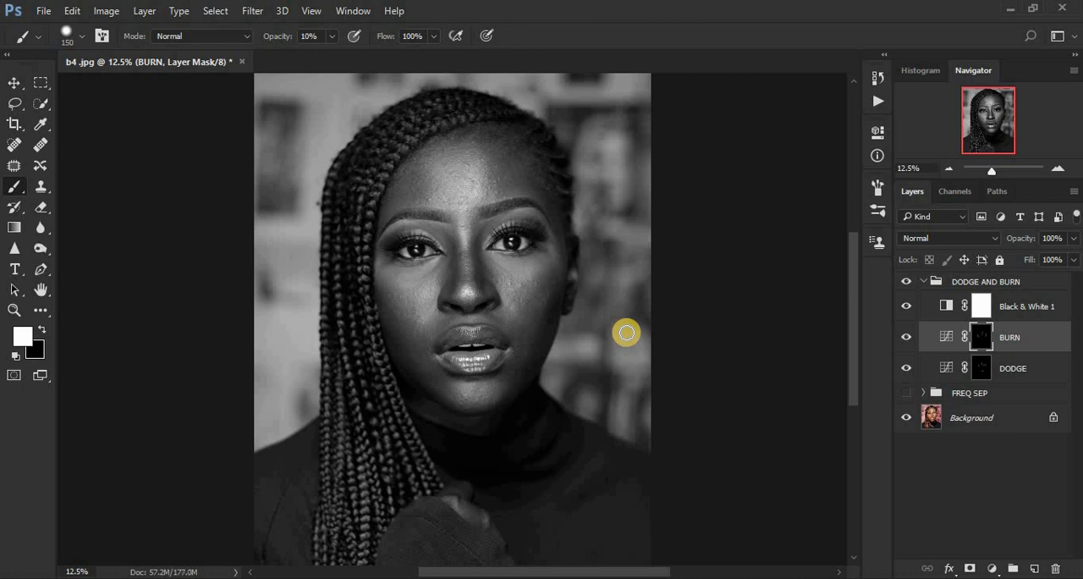
Step: Return to the colour view with FREQ SEP visible and Black & White hidden, toggling the DODGE AND BURN group to compare before and after
left_click(906, 392)
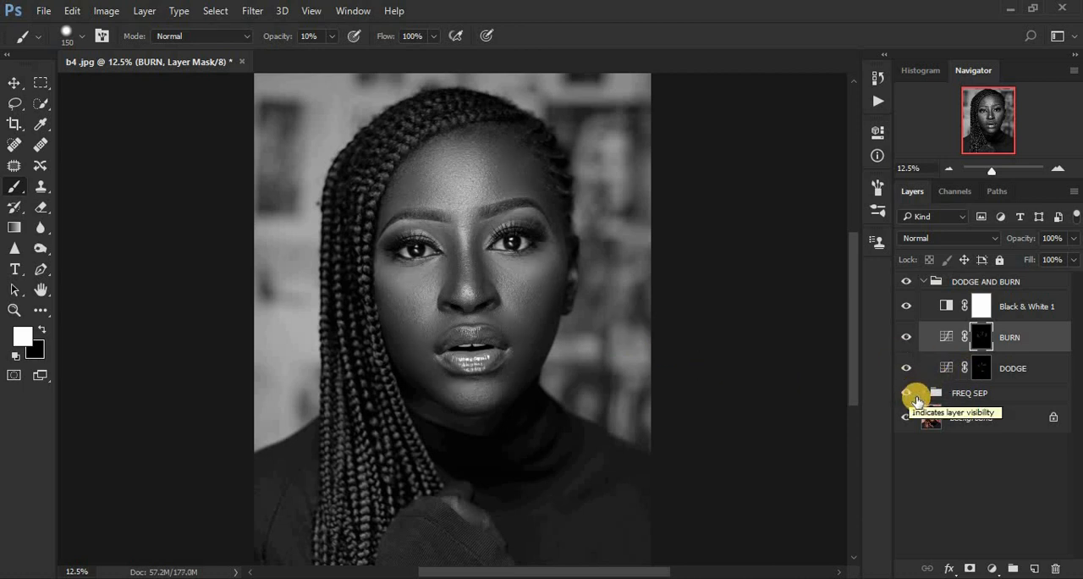
left_click(906, 307)
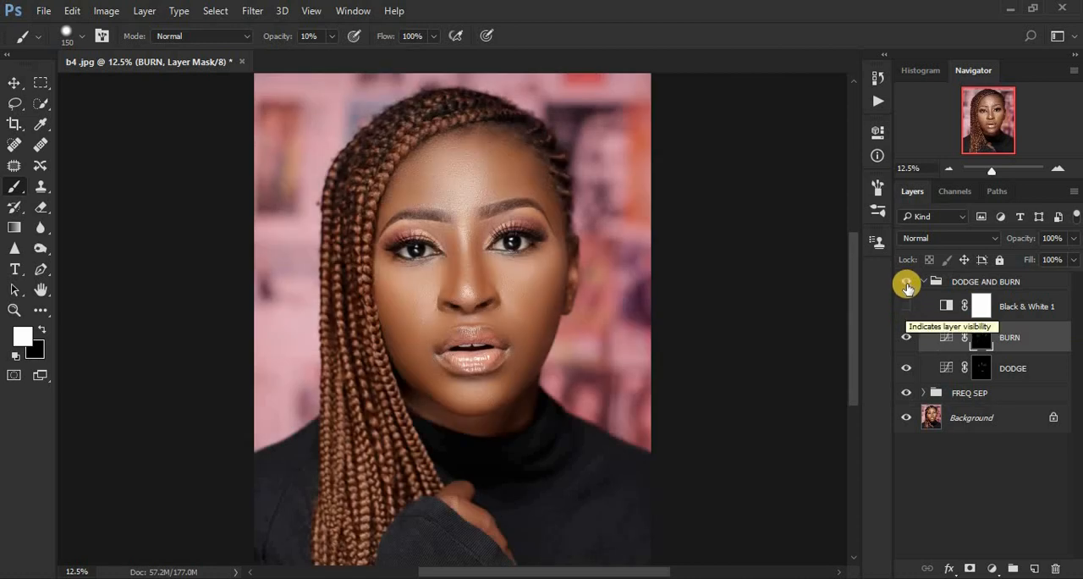
left_click(906, 282)
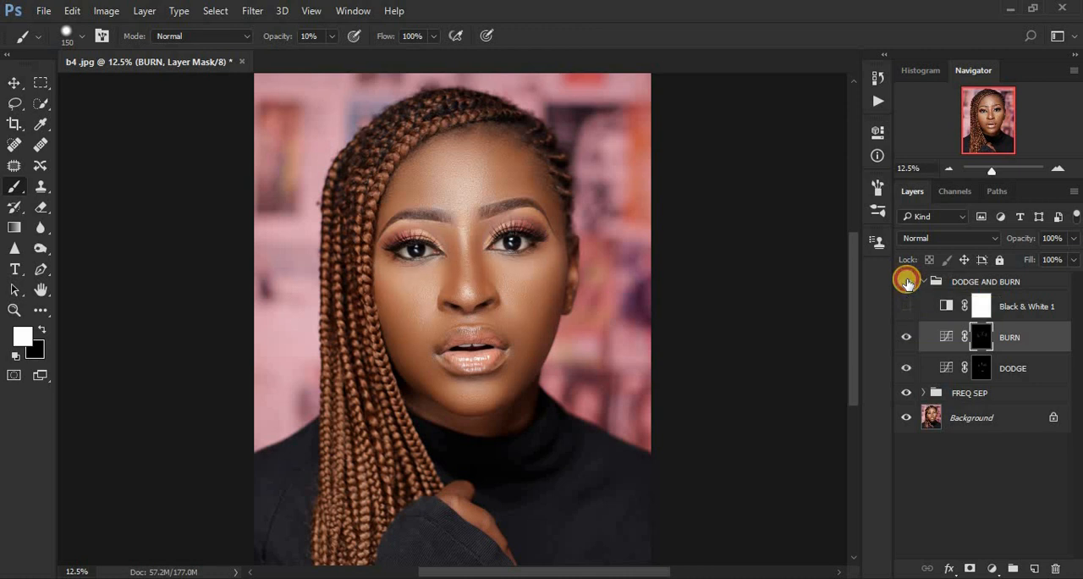
left_click(906, 282)
Step: Delete the Black & White helper layer and collapse the DODGE AND BURN group
left_click_drag(1003, 307, 1058, 566)
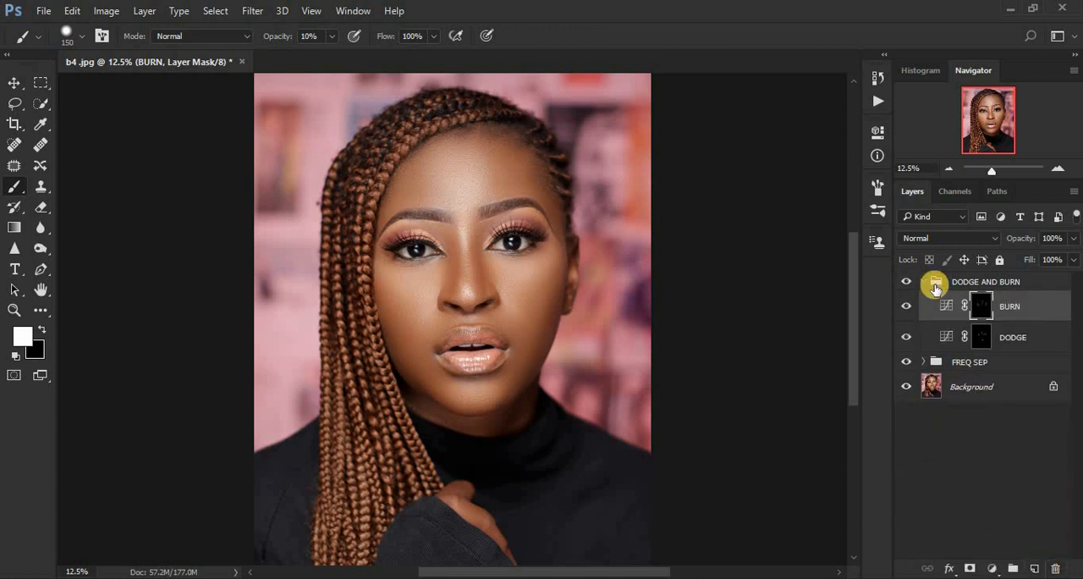
left_click(926, 281)
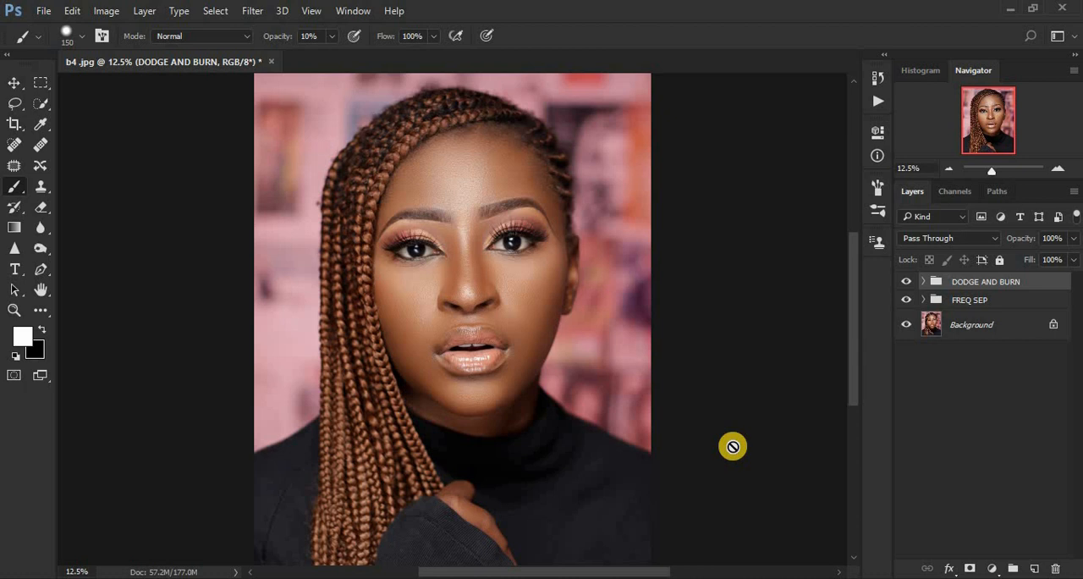
Step: Add a Selective Color adjustment above the groups and set its Reds to Cyan -11 and Yellow +6 with slightly more Black
left_click(992, 568)
left_click(981, 551)
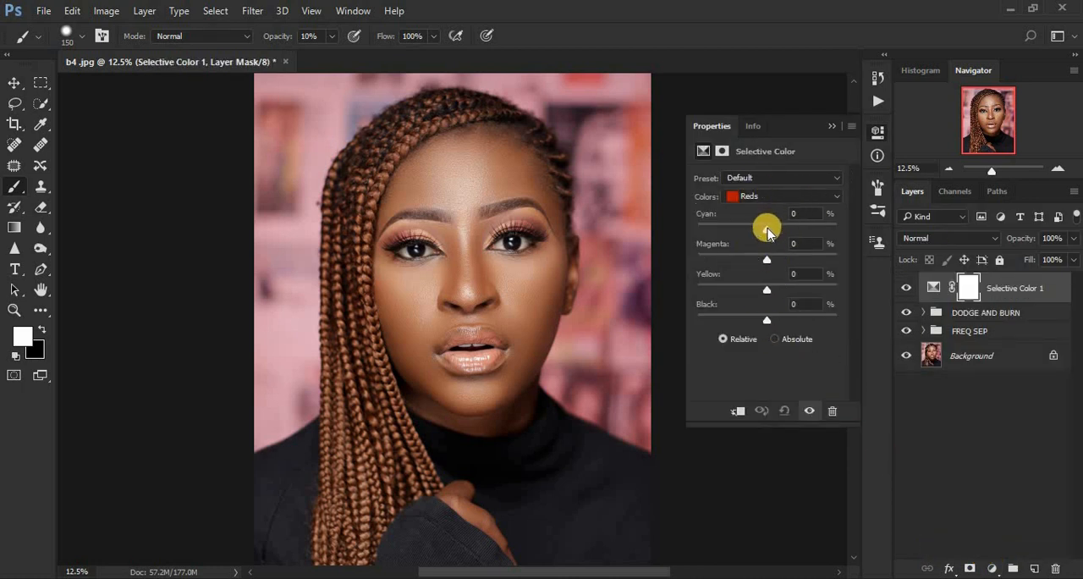
left_click_drag(767, 231, 675, 232)
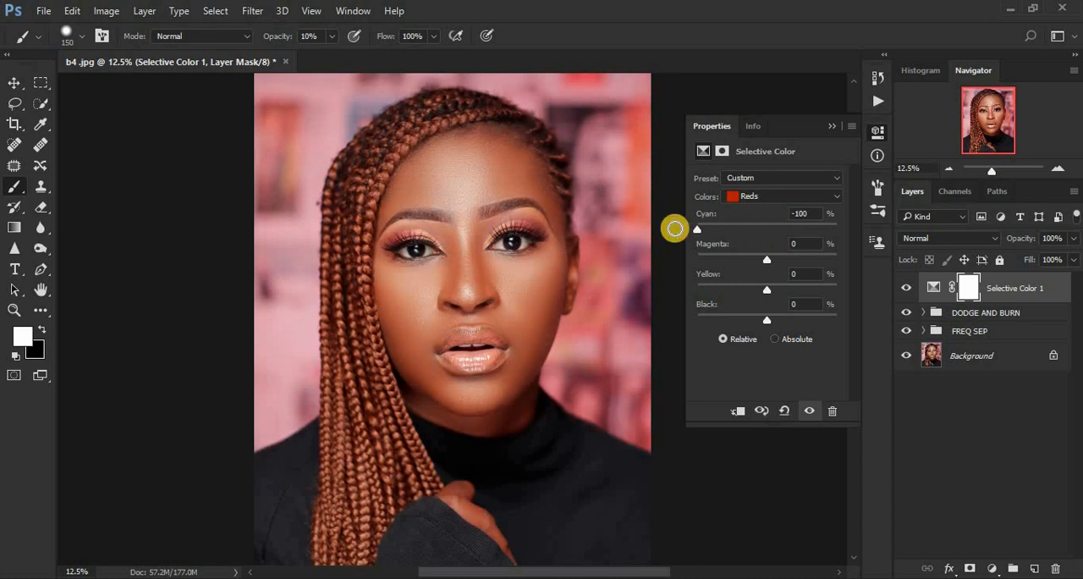
left_click_drag(700, 228, 760, 234)
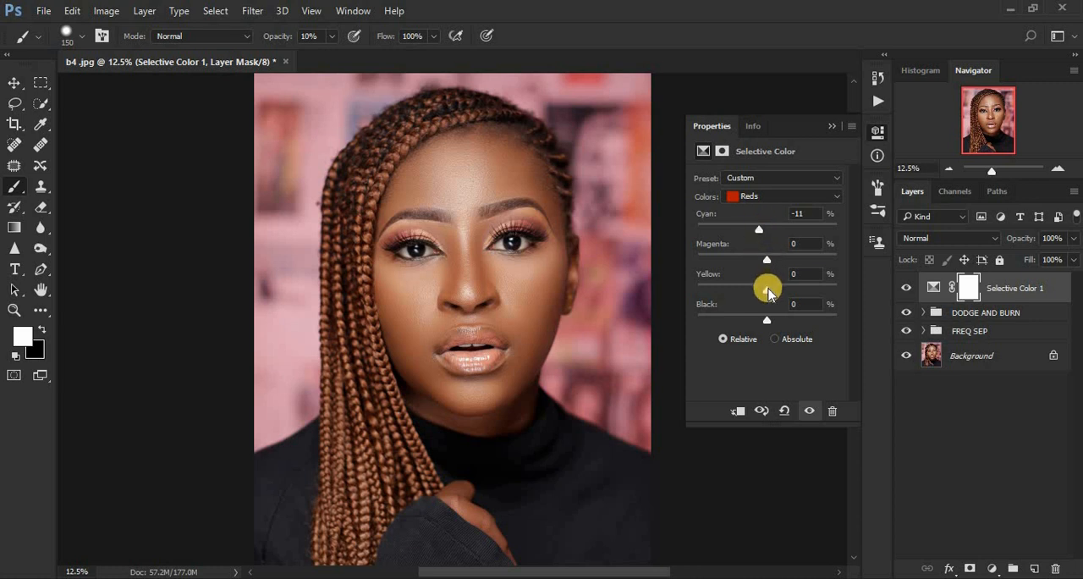
left_click_drag(769, 292, 771, 294)
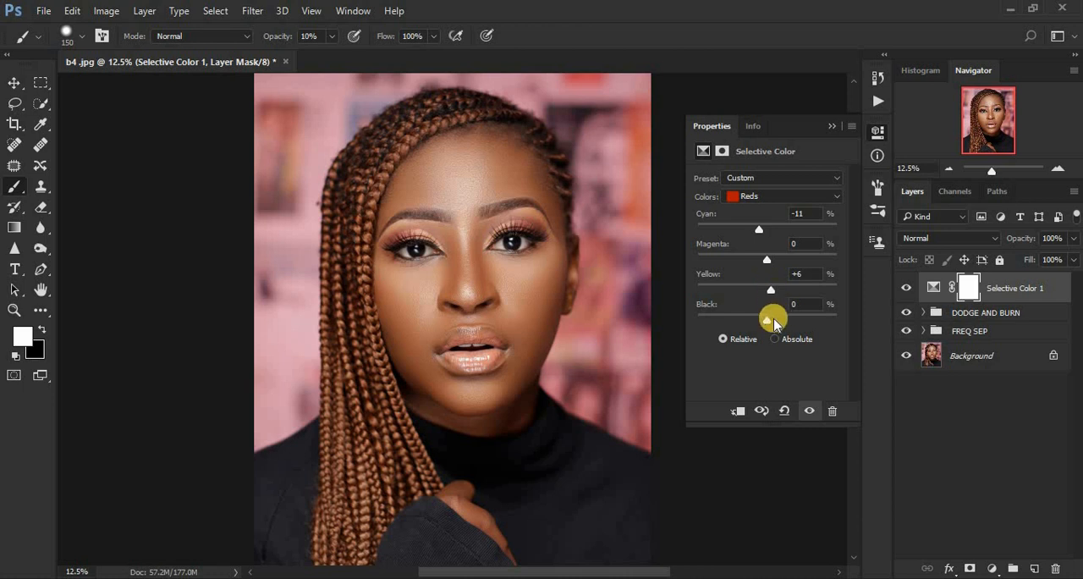
left_click_drag(769, 321, 774, 323)
Step: Raise the Black amount slightly for the Blacks in the Selective Color adjustment and close its properties
left_click(751, 197)
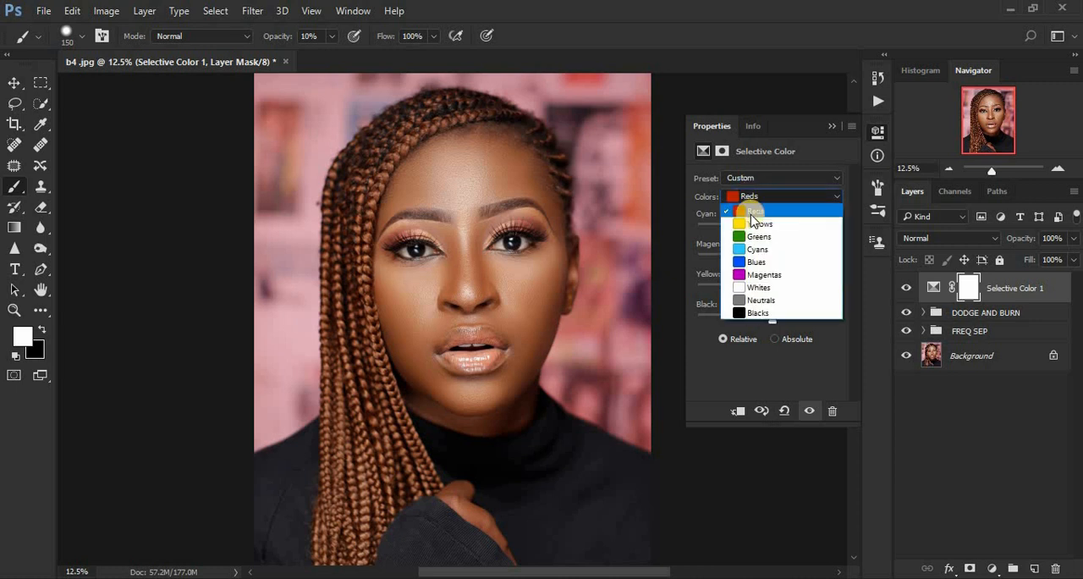
left_click(764, 311)
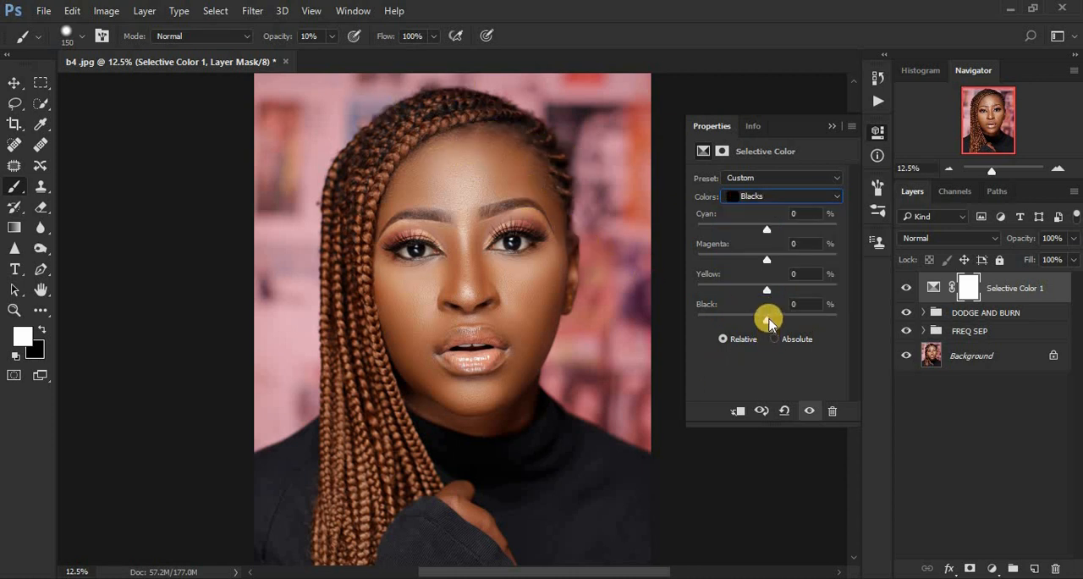
left_click_drag(768, 322, 770, 322)
left_click(832, 126)
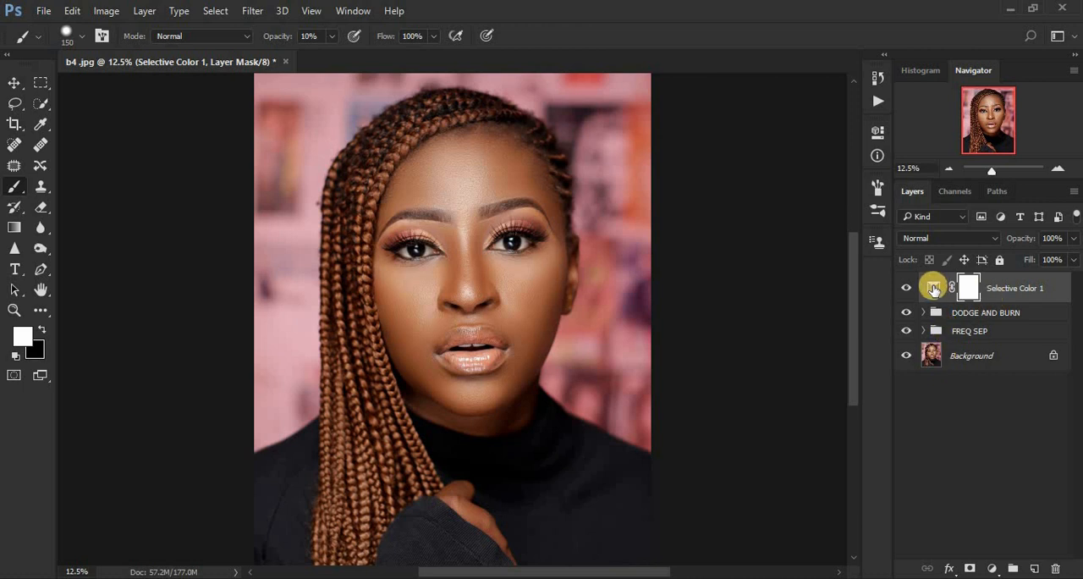
Step: Add a second Selective Color adjustment on top and set the Black amount of its Whites to +6
left_click(992, 569)
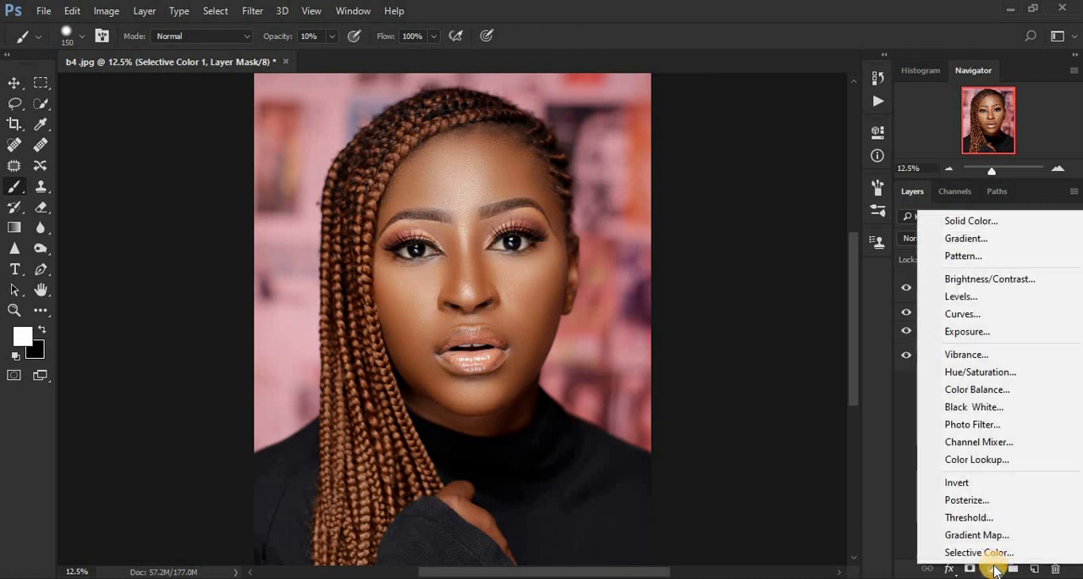
left_click(973, 552)
left_click(757, 195)
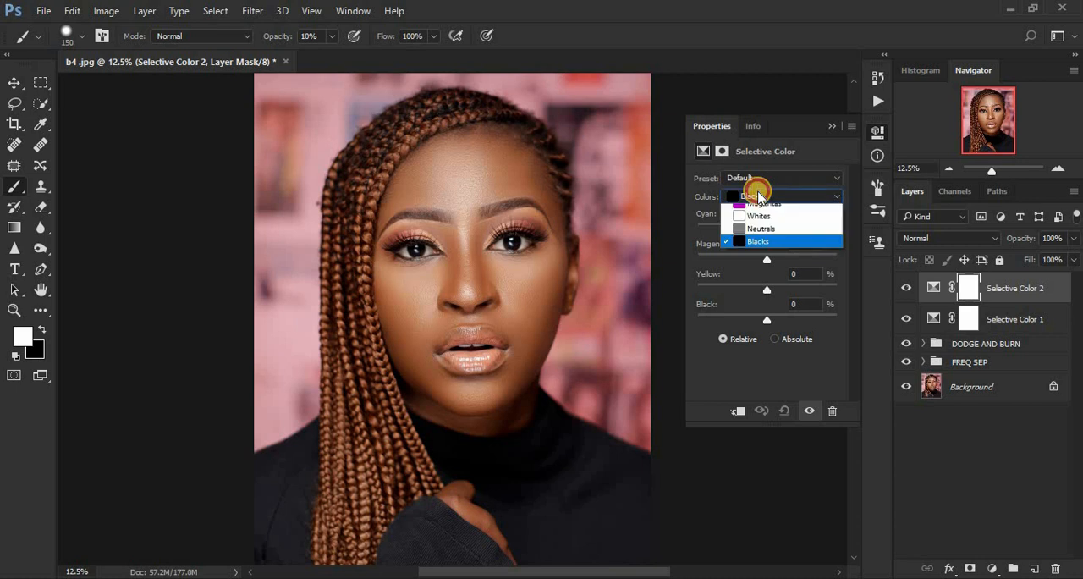
left_click(759, 288)
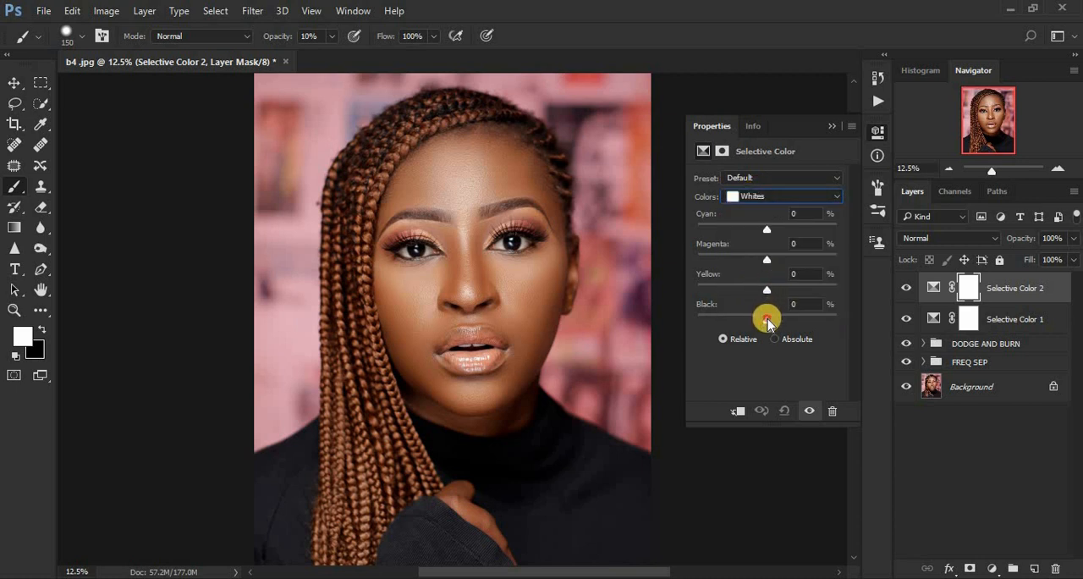
left_click_drag(767, 318, 793, 320)
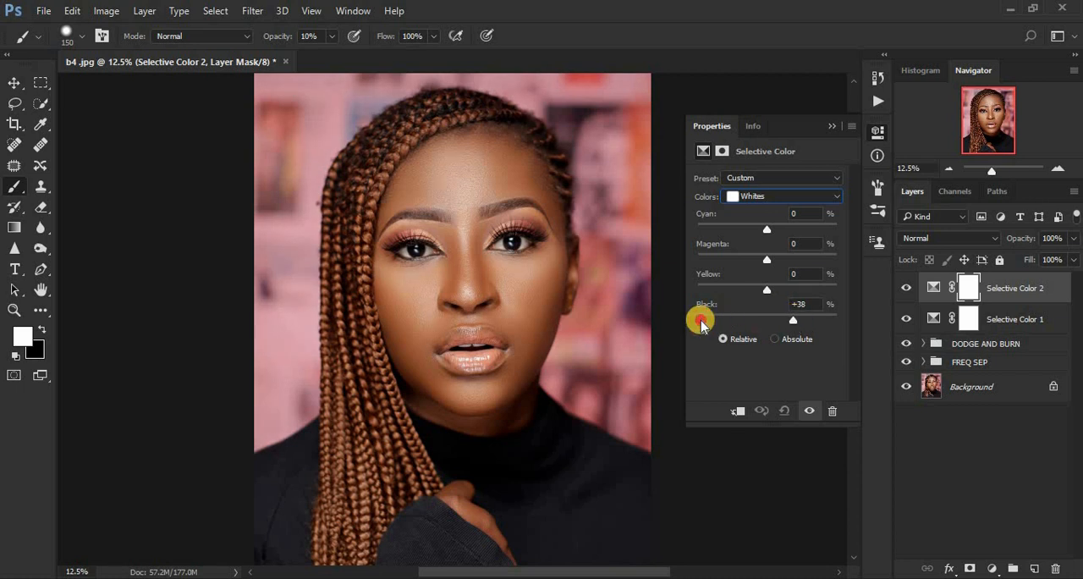
left_click_drag(701, 321, 696, 320)
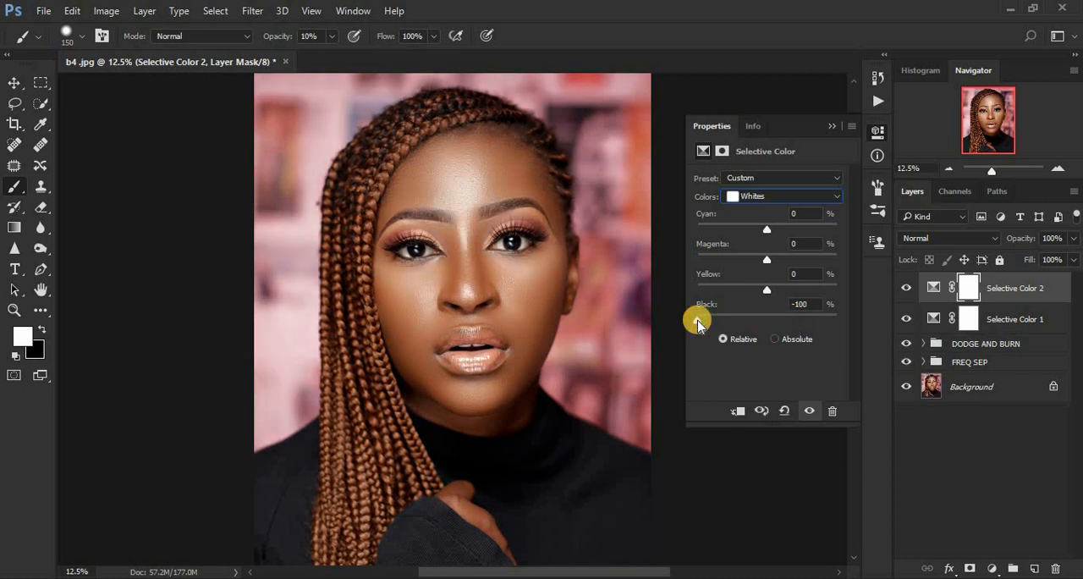
left_click_drag(733, 320, 771, 322)
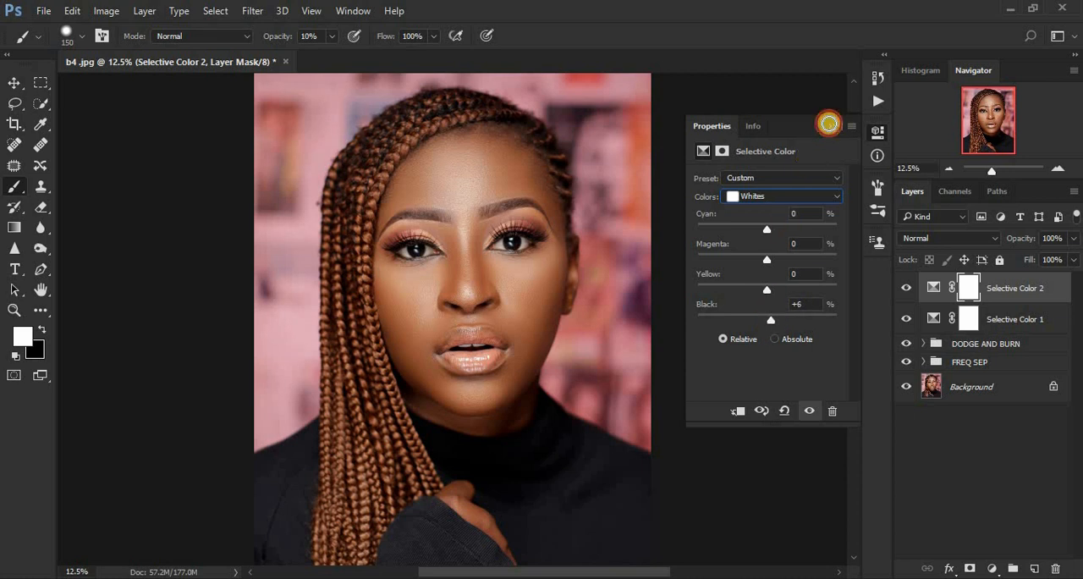
left_click(831, 125)
Step: Add a Brightness/Contrast adjustment layer on top with Use Legacy enabled and the contrast set to 5
left_click(992, 568)
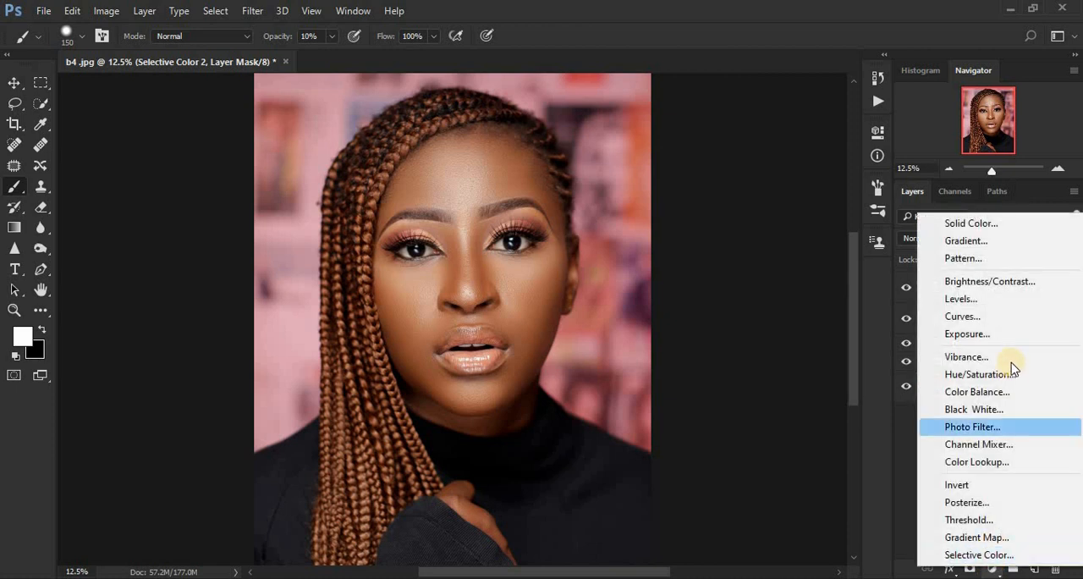
left_click(984, 288)
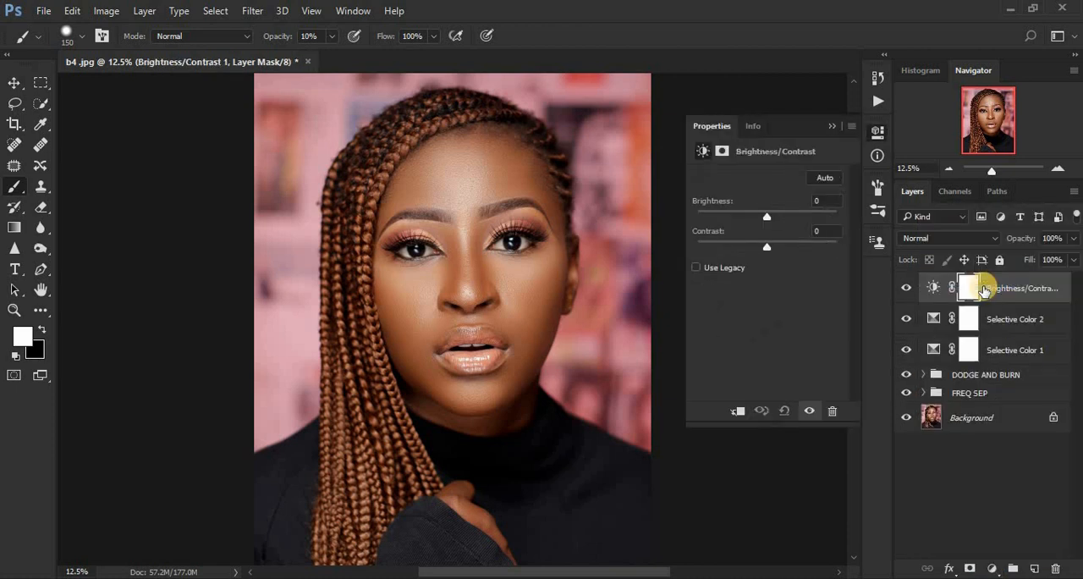
left_click(697, 267)
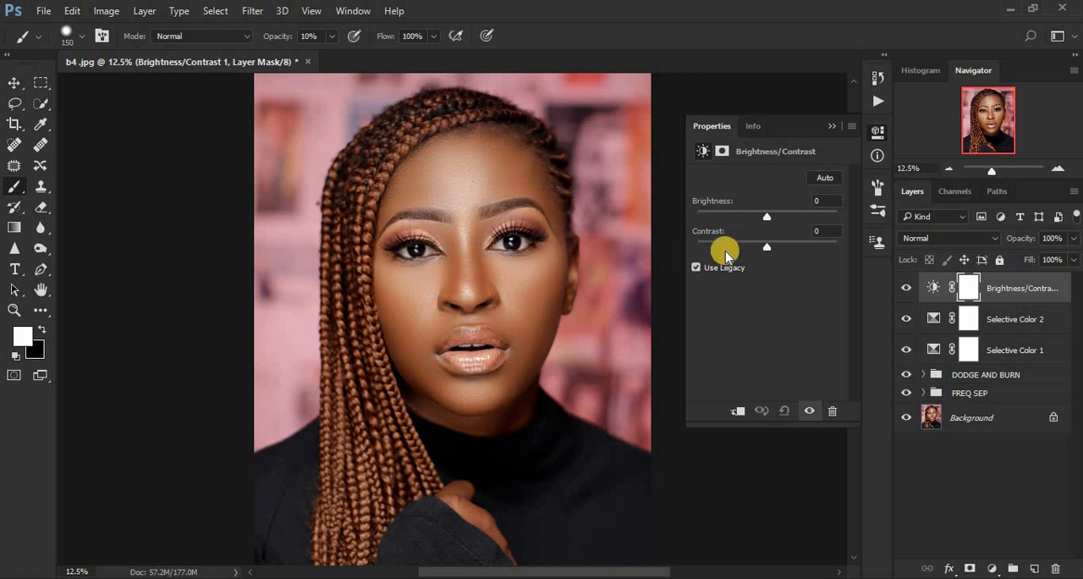
left_click_drag(769, 249, 772, 252)
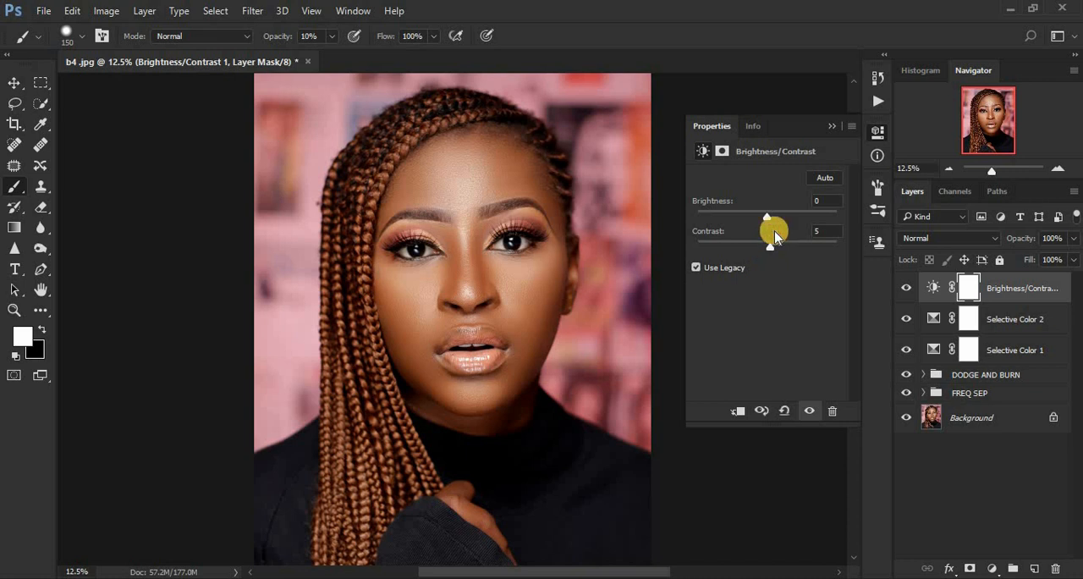
left_click(831, 126)
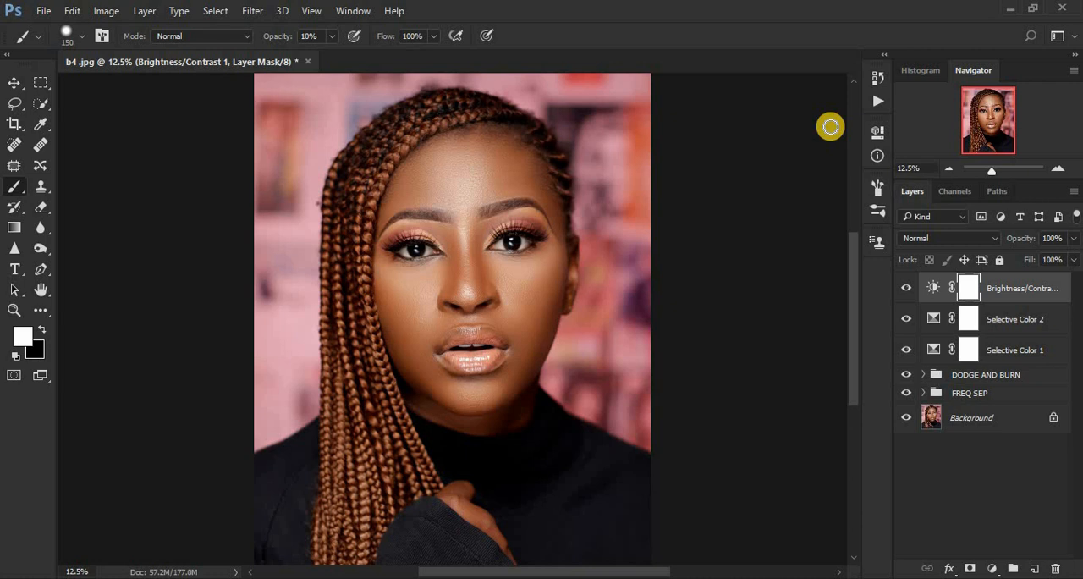
Step: Group the Brightness/Contrast and both Selective Color adjustment layers and name the group COLR GRADING
left_click(1018, 349, "shift")
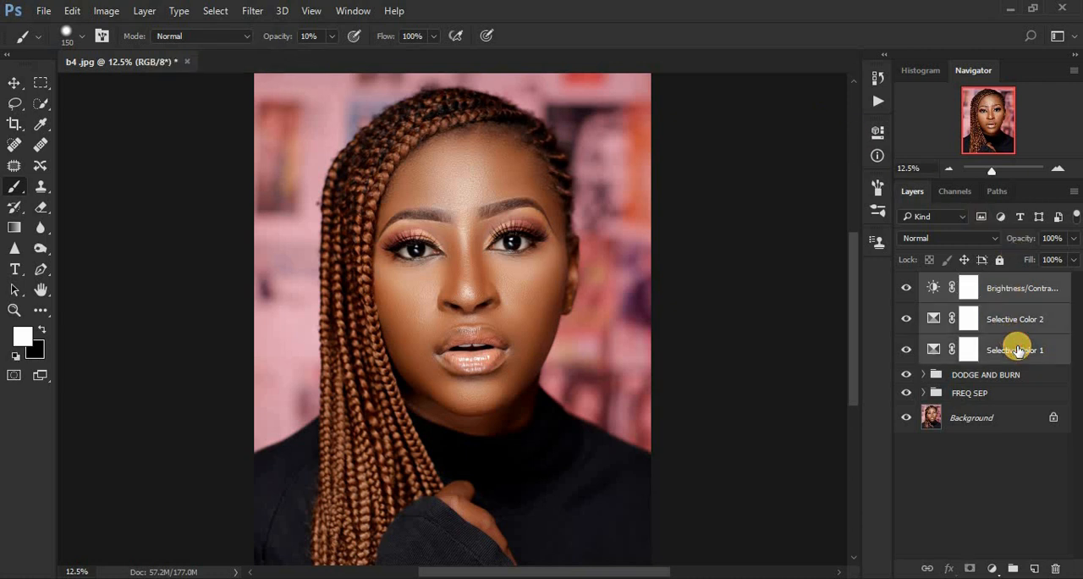
key("ctrl+g")
double_click(963, 280)
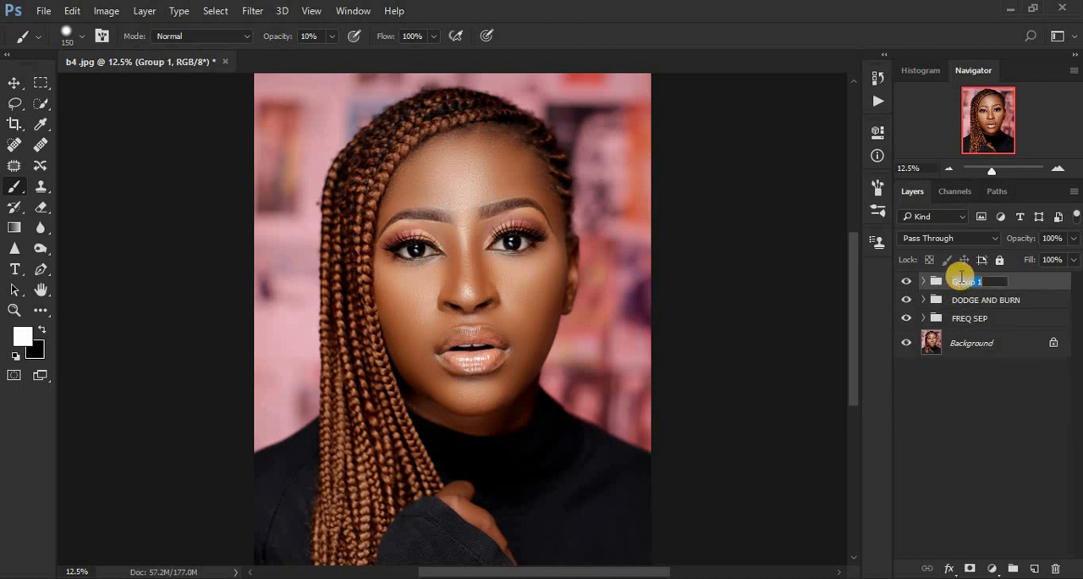
type("COLO")
type("R GRADING")
key("Return")
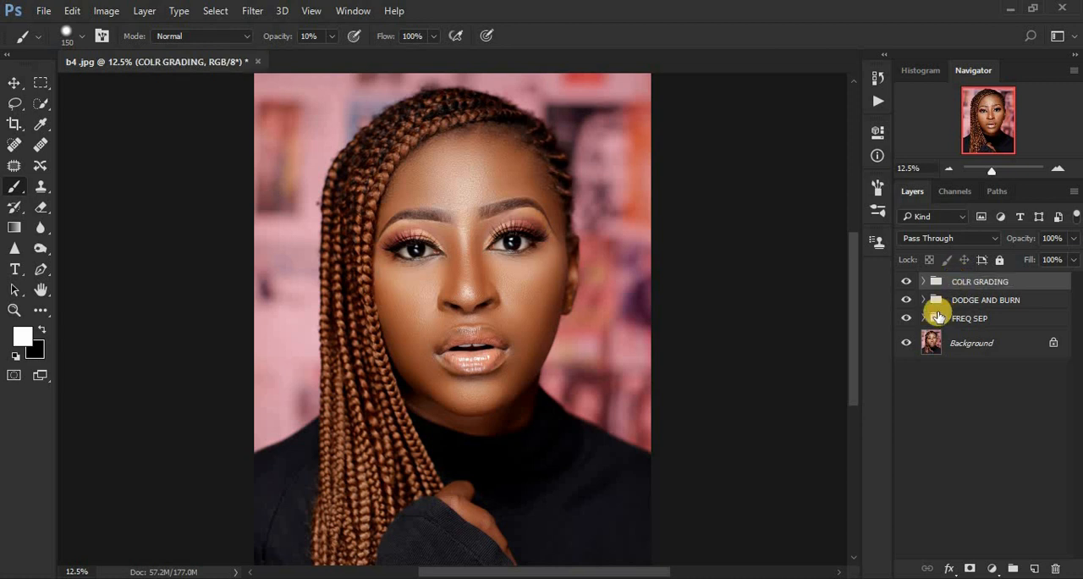
Step: Hide all three groups to view the original portrait, and show FREQ SEP and DODGE AND BURN again one at a time
left_click_drag(906, 284, 907, 324)
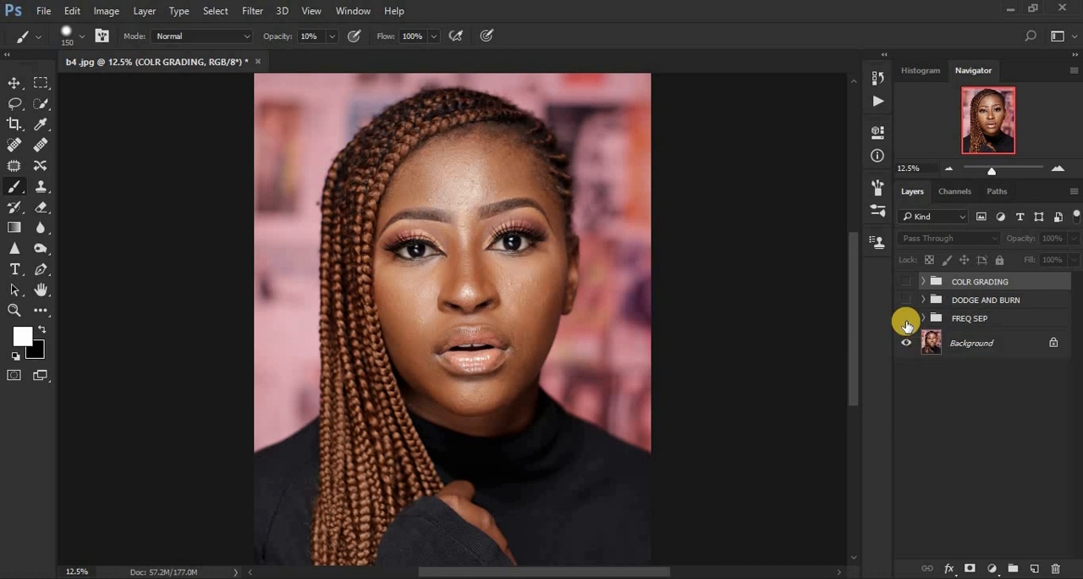
left_click(907, 320)
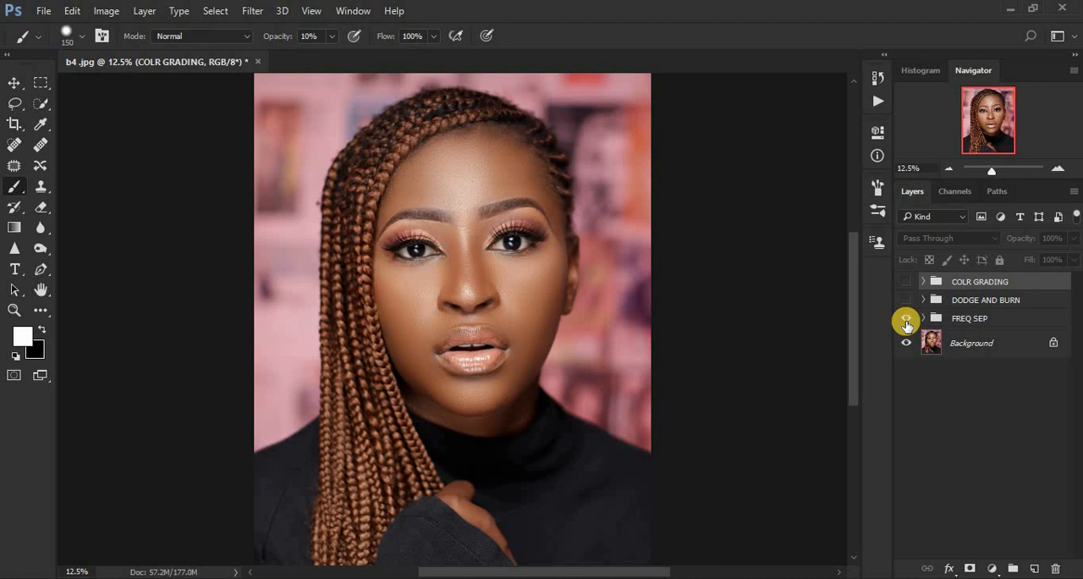
left_click(907, 300)
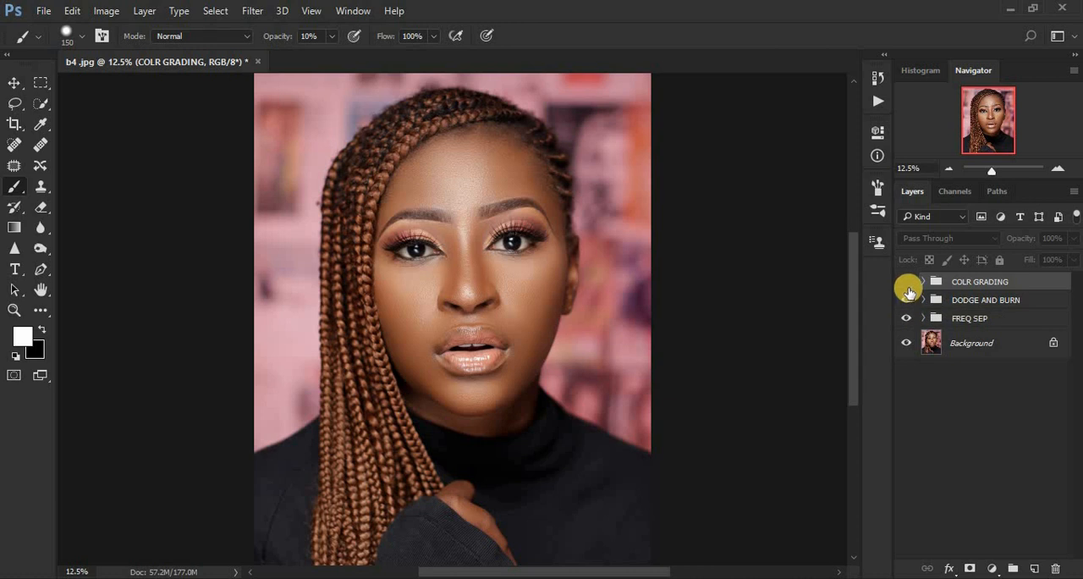
Step: Toggle the COLR GRADING group's visibility several times to compare the portrait with and without grading, leaving the group shown
left_click(906, 282)
left_click(906, 282)
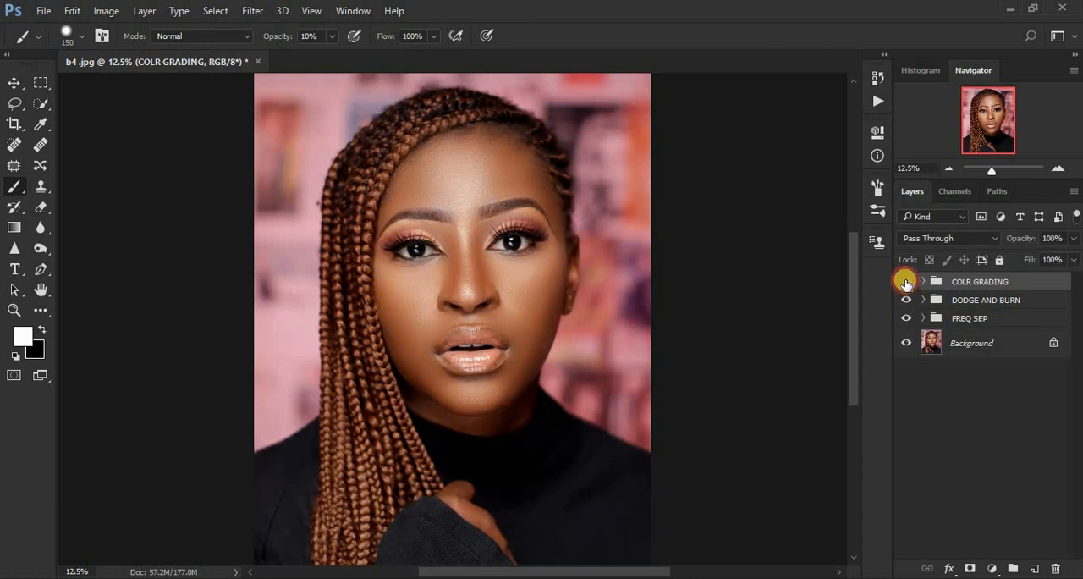
left_click(905, 281)
left_click(905, 282)
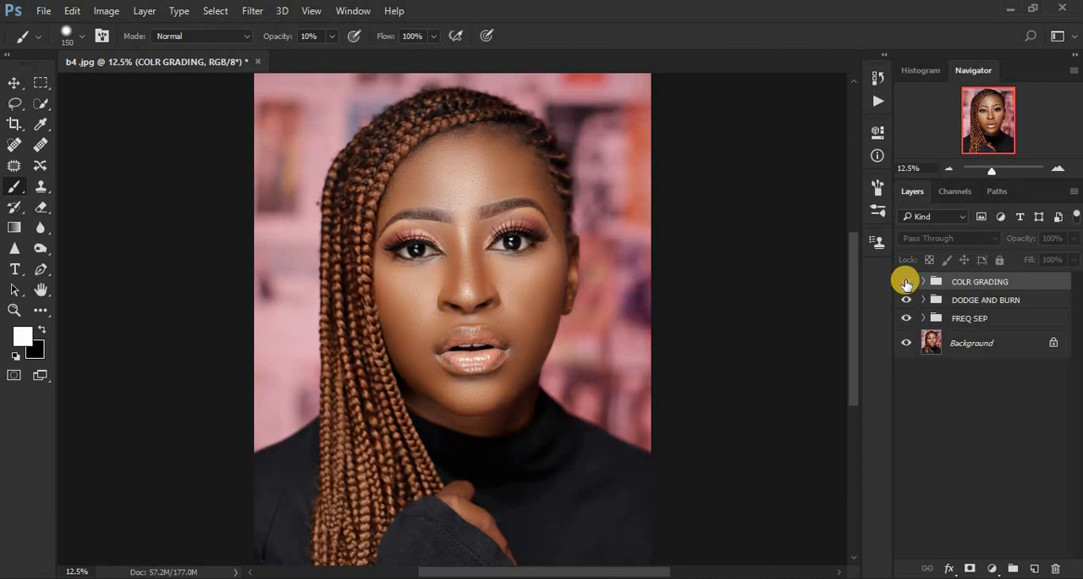
left_click(906, 281)
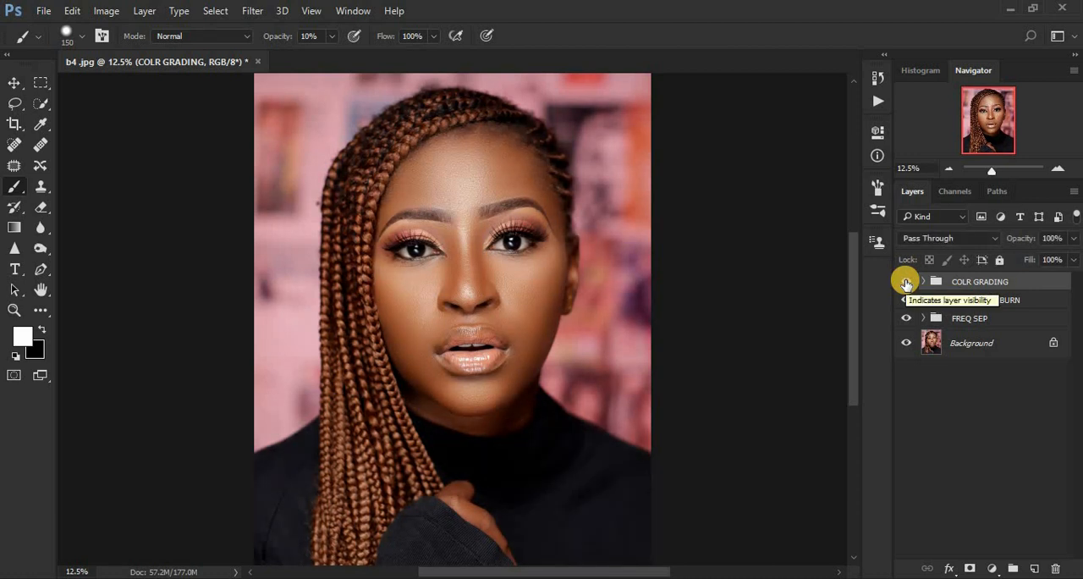